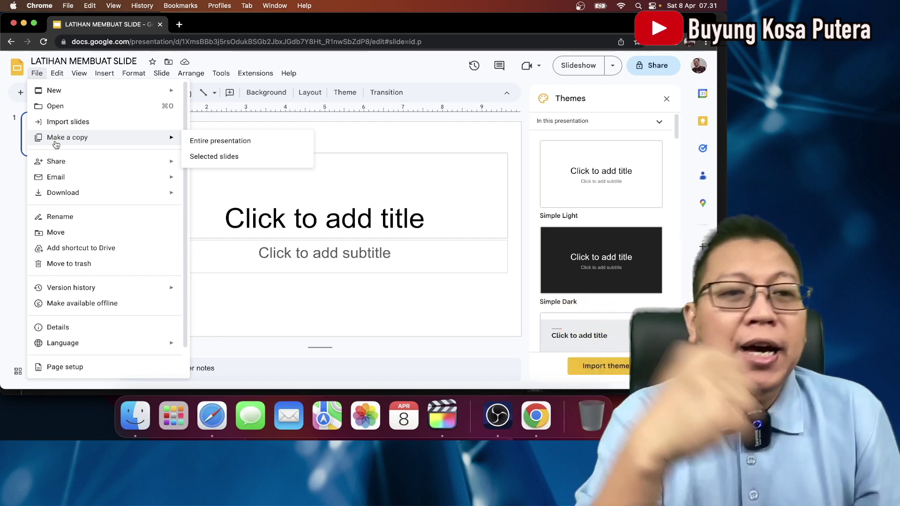
mouse_move(53, 166)
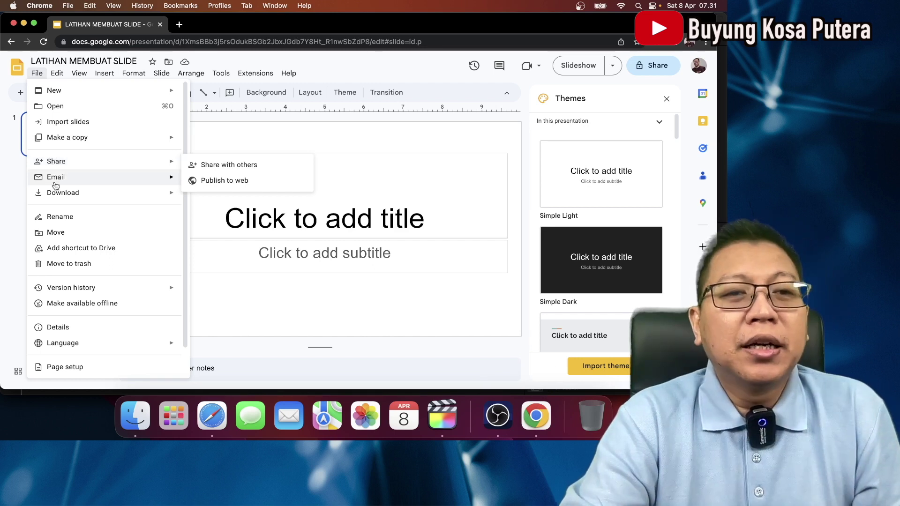
mouse_move(69, 184)
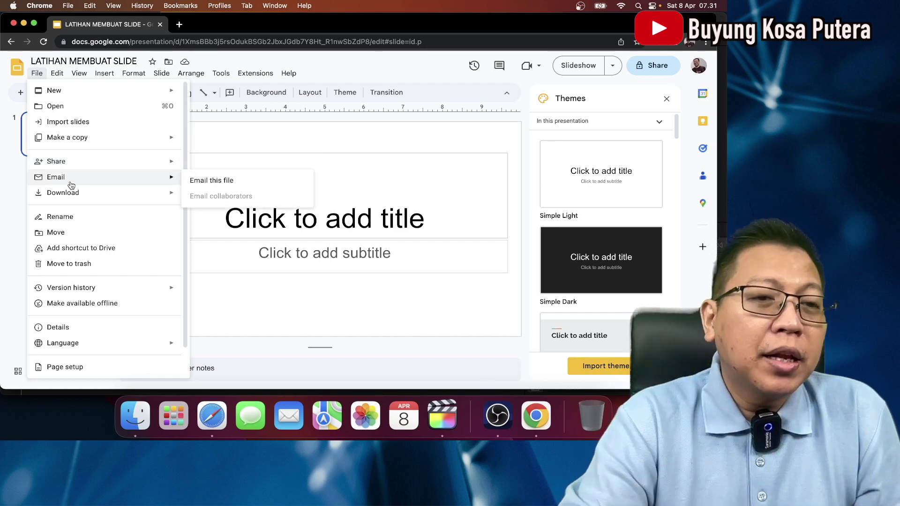
mouse_move(72, 202)
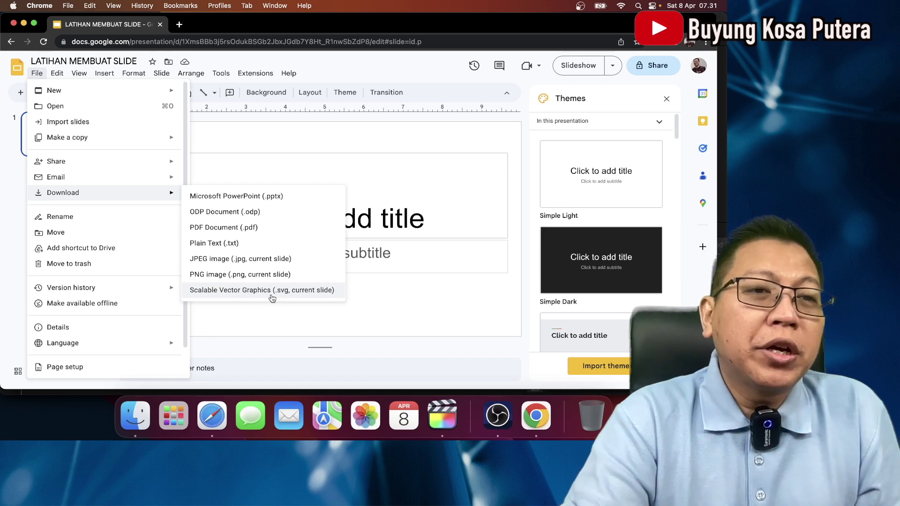
left_click(122, 61)
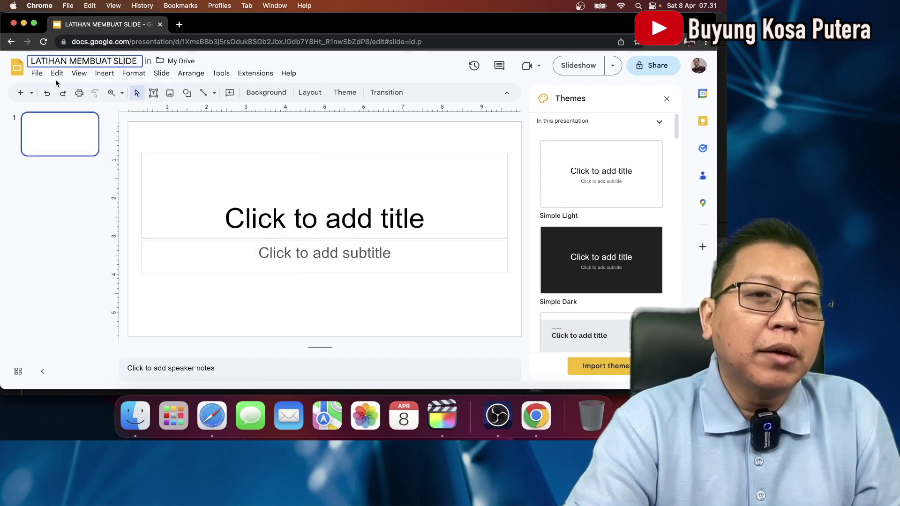
left_click(37, 73)
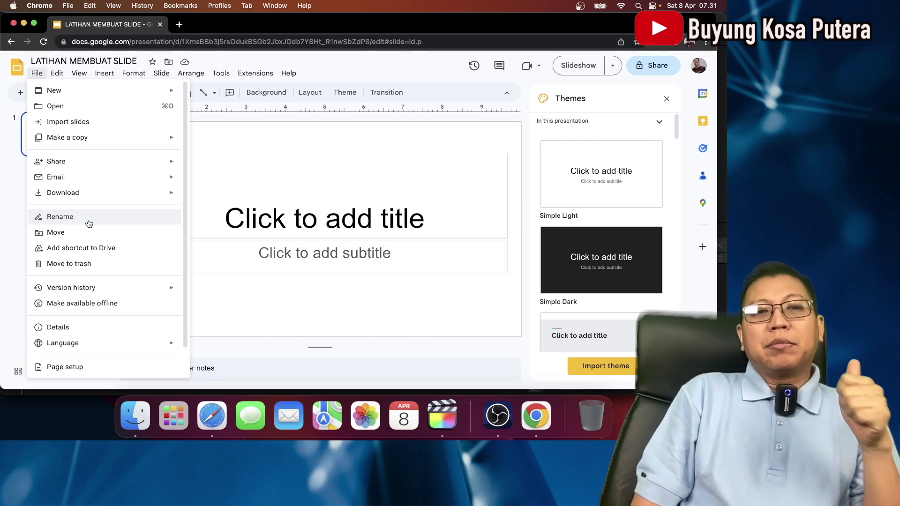
left_click(89, 220)
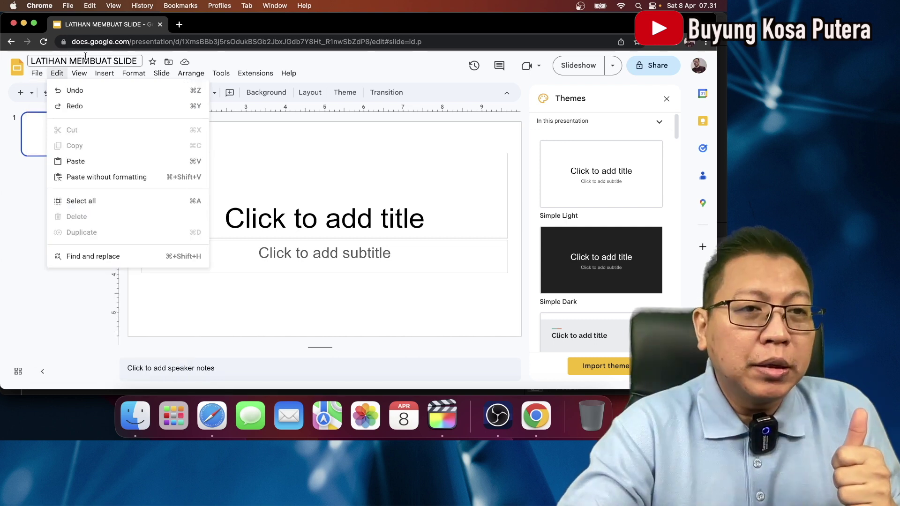
left_click(104, 73)
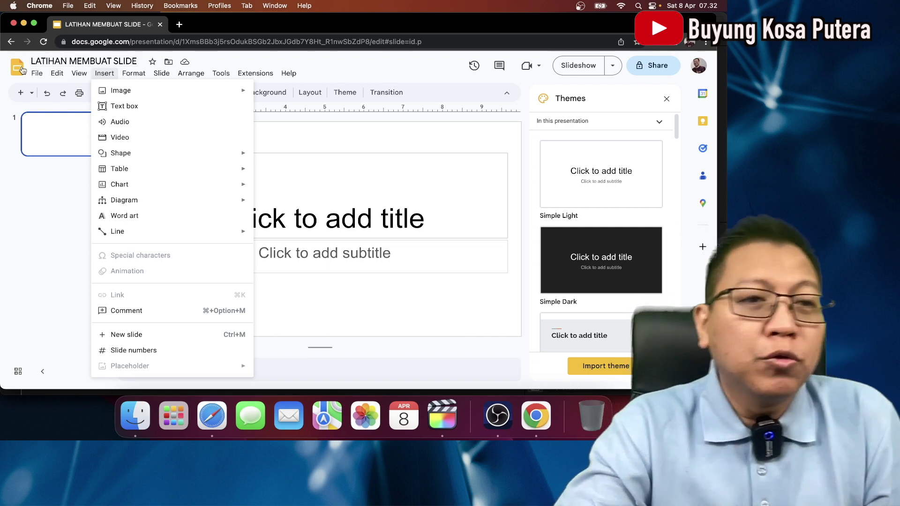
left_click(37, 74)
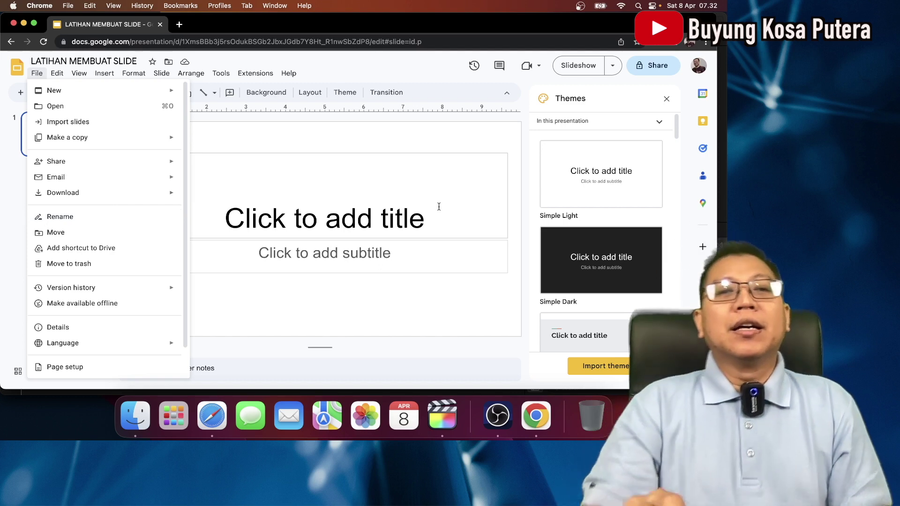
left_click(366, 151)
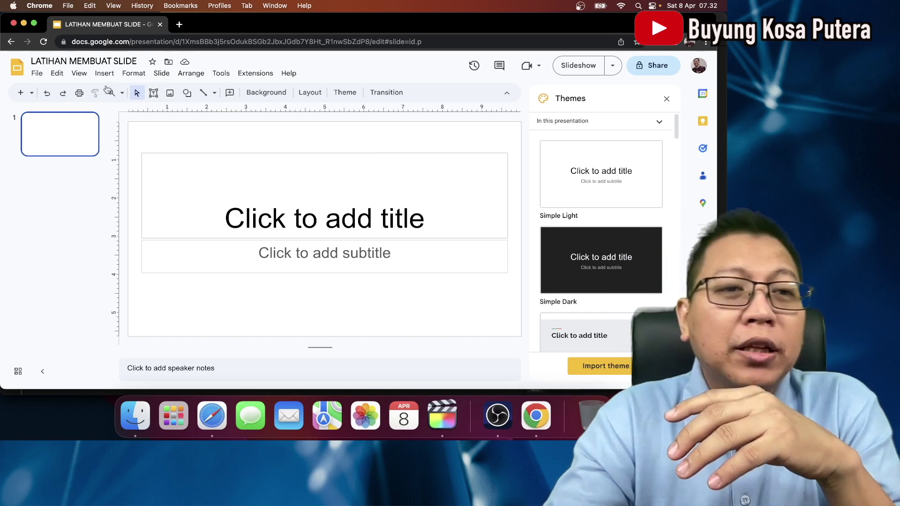
left_click(61, 73)
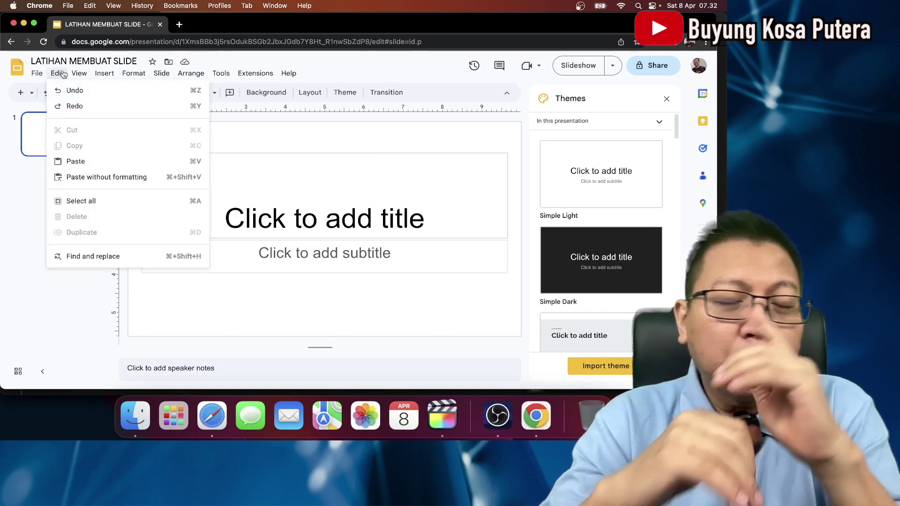
mouse_move(79, 74)
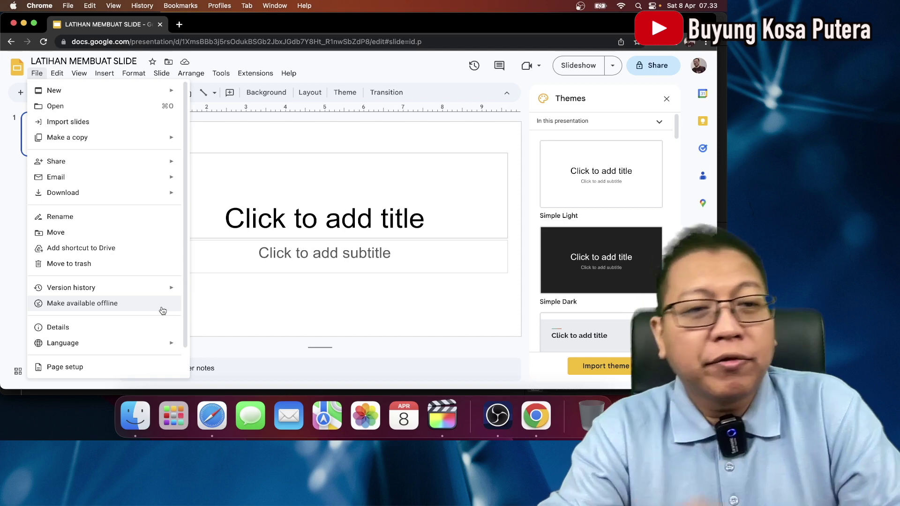
Step: Make the presentation available offline, turning on offline access for all files, and reload it to allow offline editing
left_click(162, 311)
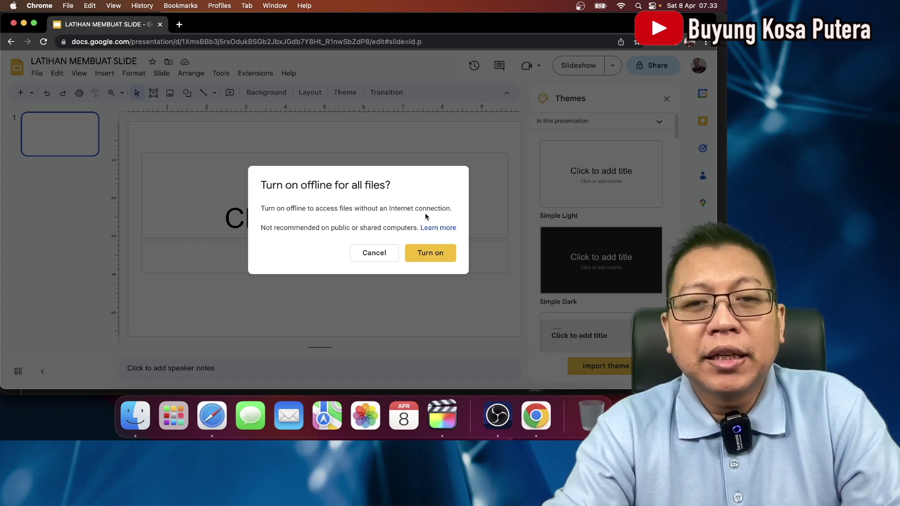
left_click(429, 257)
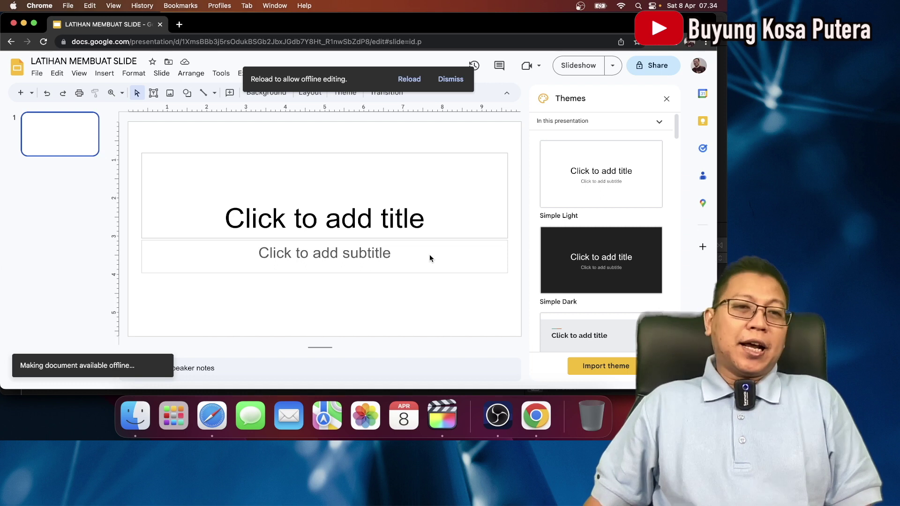
left_click(409, 79)
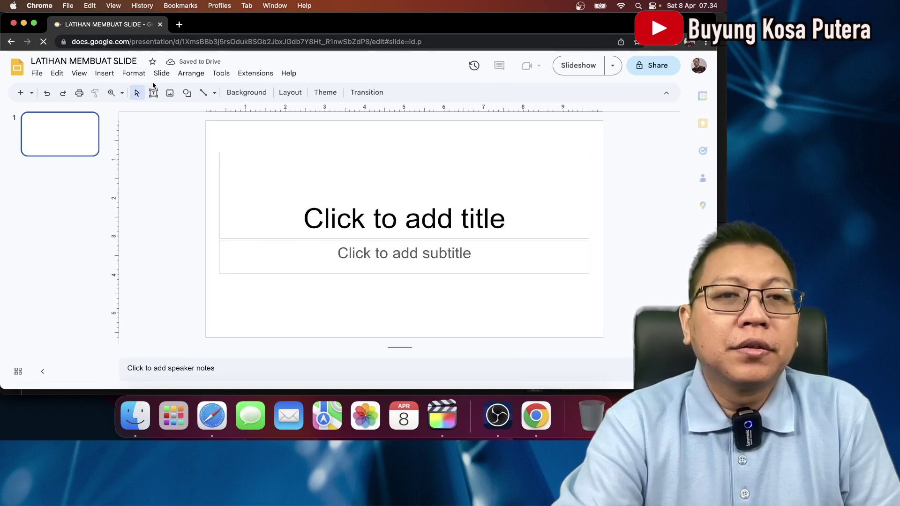
left_click(84, 76)
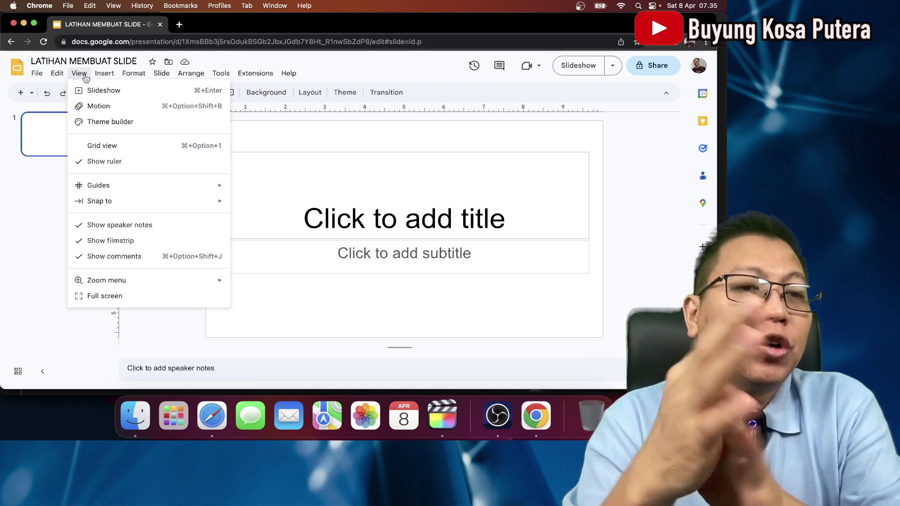
mouse_move(133, 73)
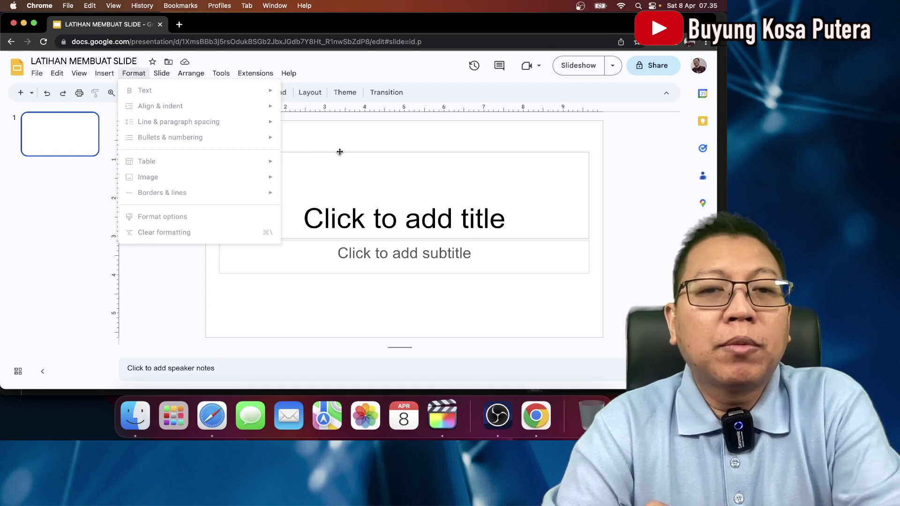
left_click(623, 145)
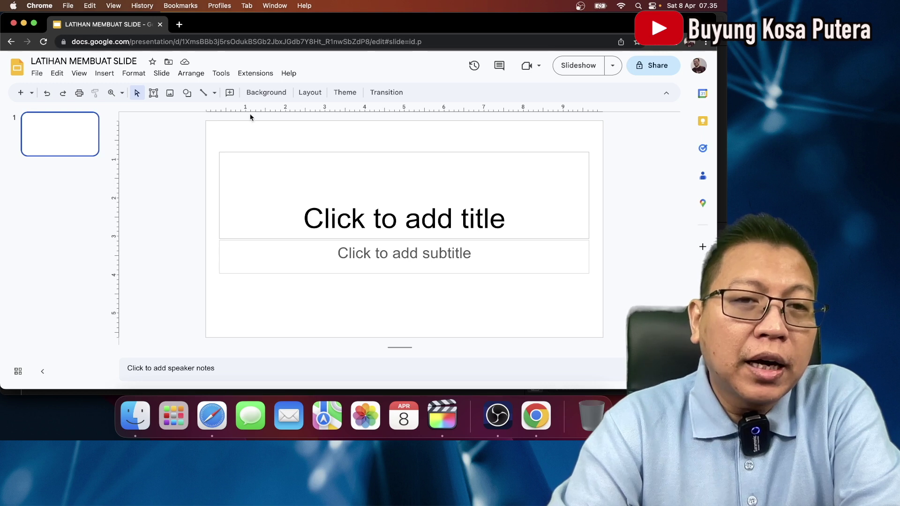
left_click(81, 75)
mouse_move(116, 189)
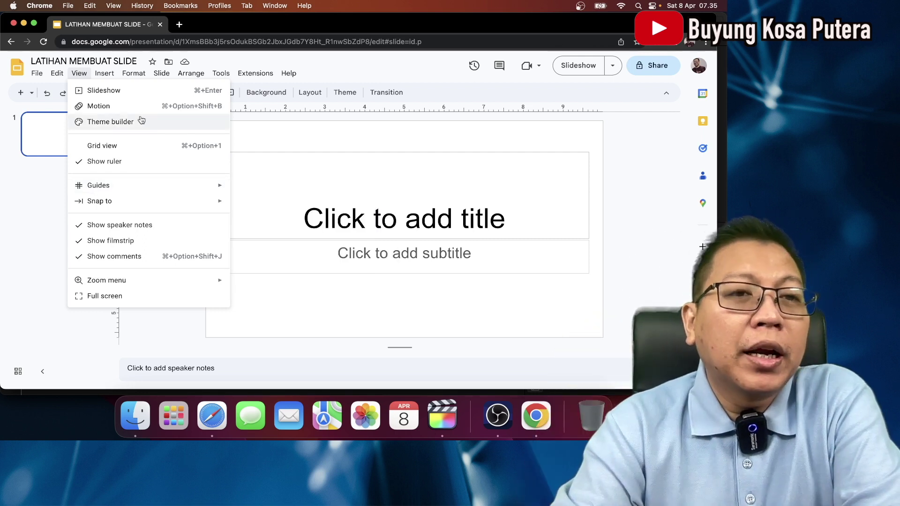
left_click(105, 75)
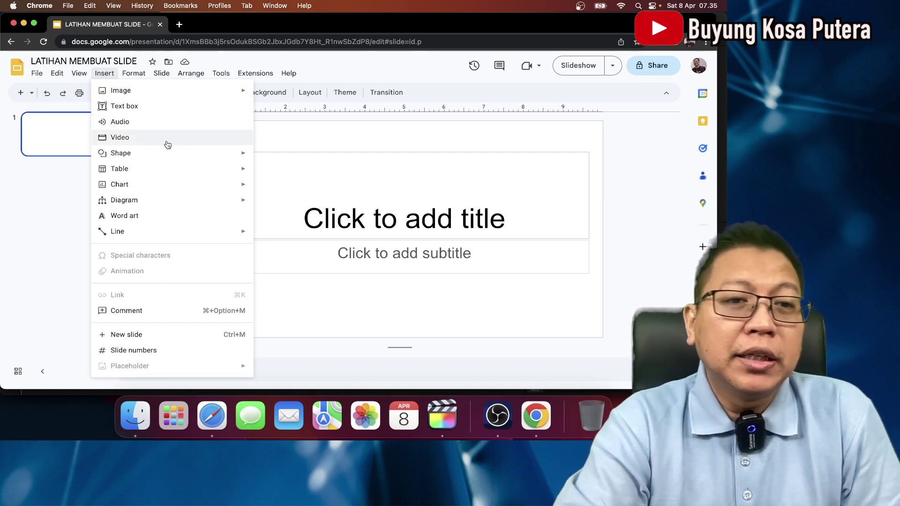
mouse_move(165, 155)
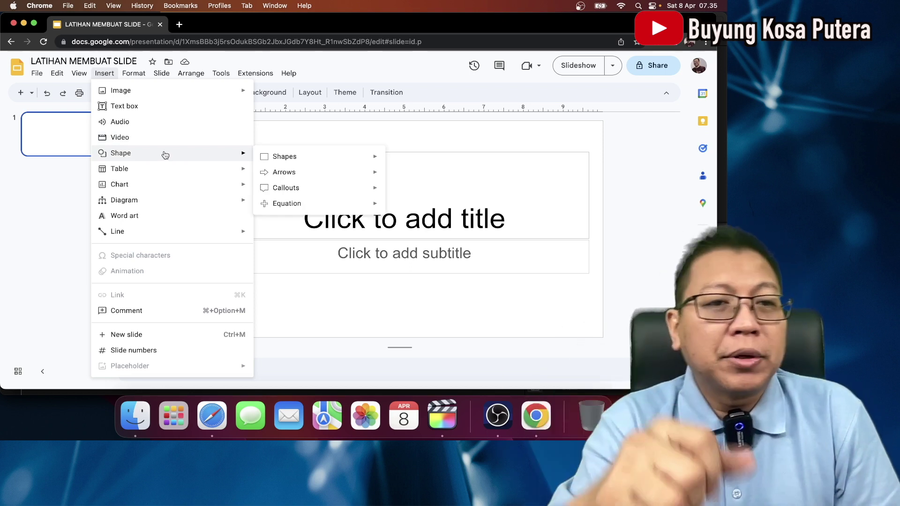
mouse_move(166, 172)
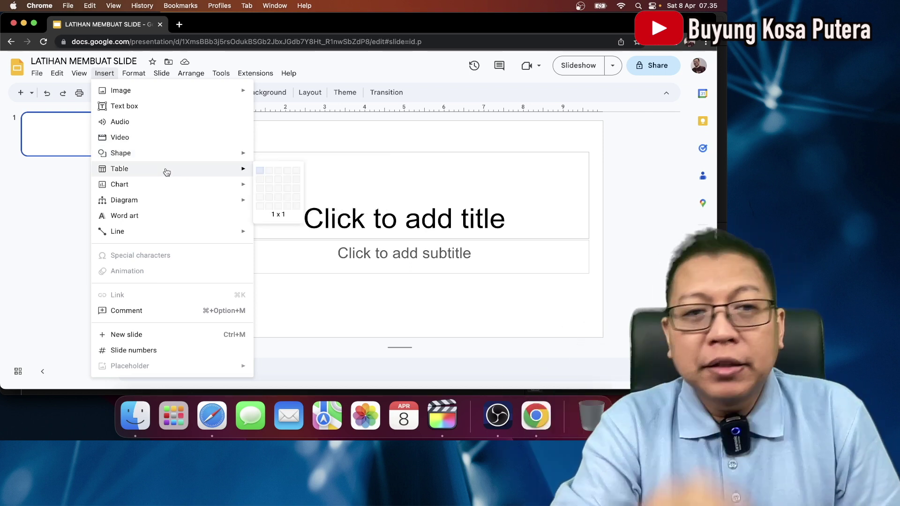
mouse_move(163, 202)
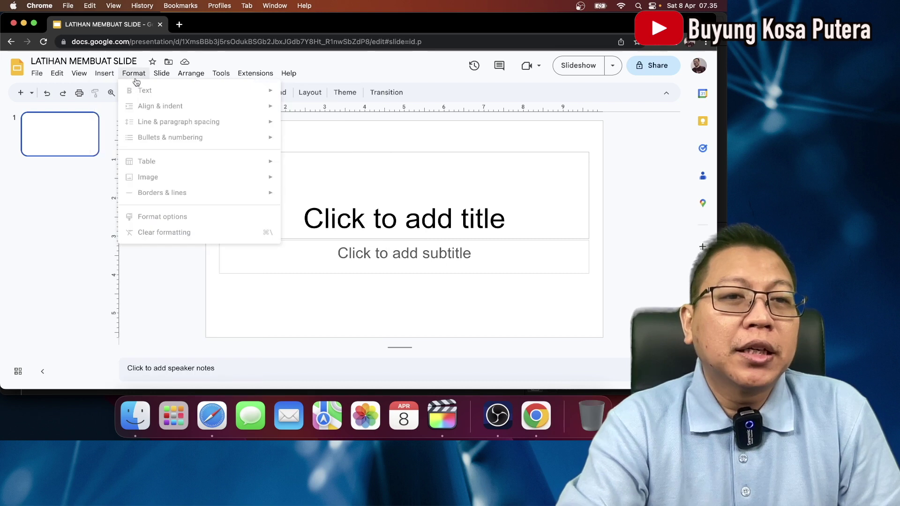
mouse_move(161, 76)
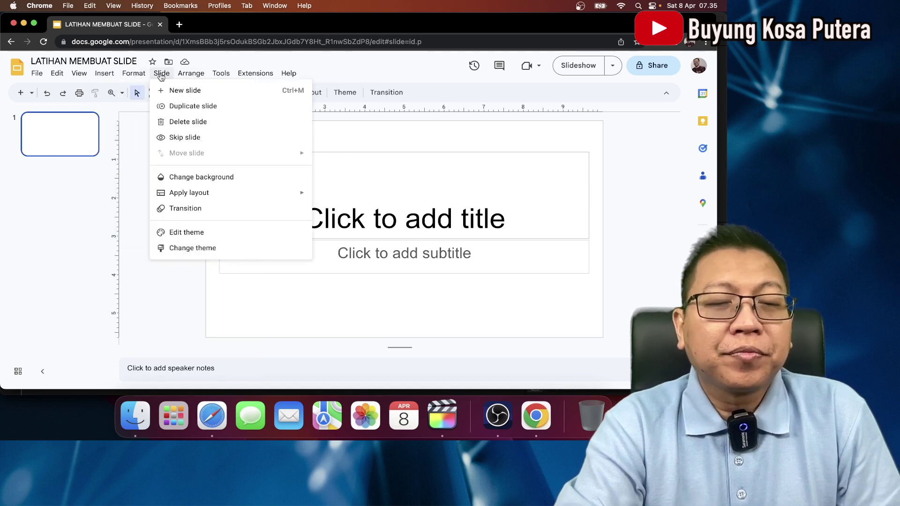
mouse_move(134, 77)
left_click(447, 168)
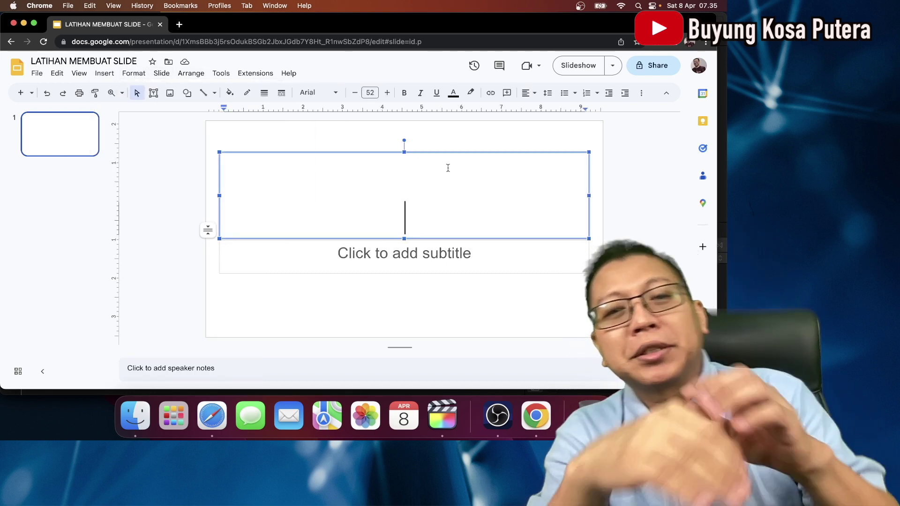
left_click(458, 140)
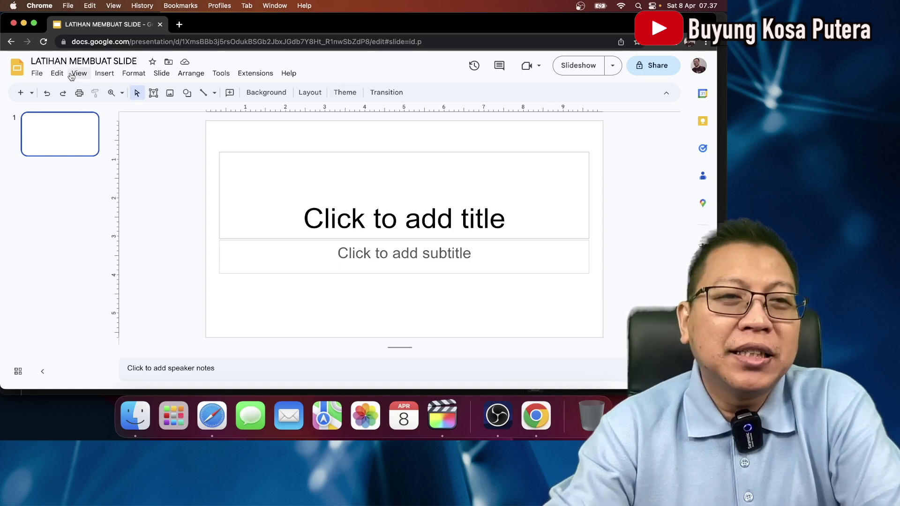
Step: Search the web for "MULTIMEDIA" images to insert into the slide
left_click(104, 75)
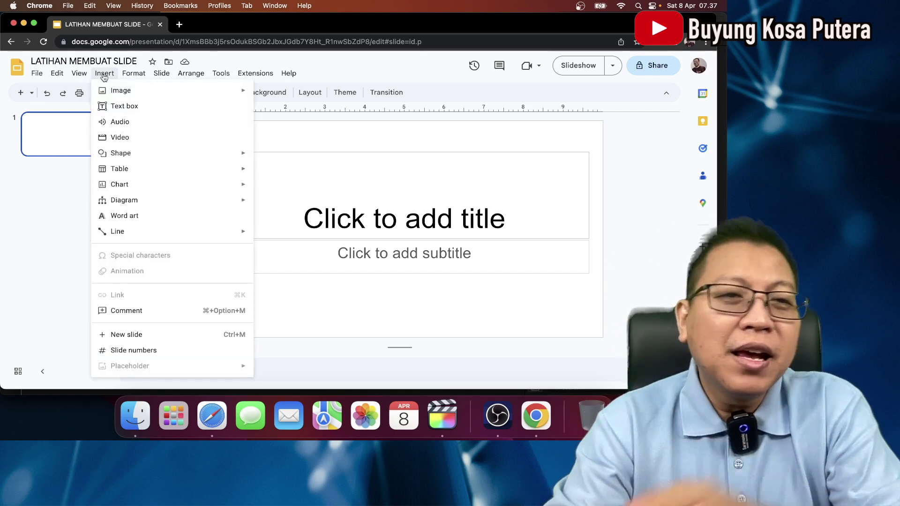
mouse_move(111, 89)
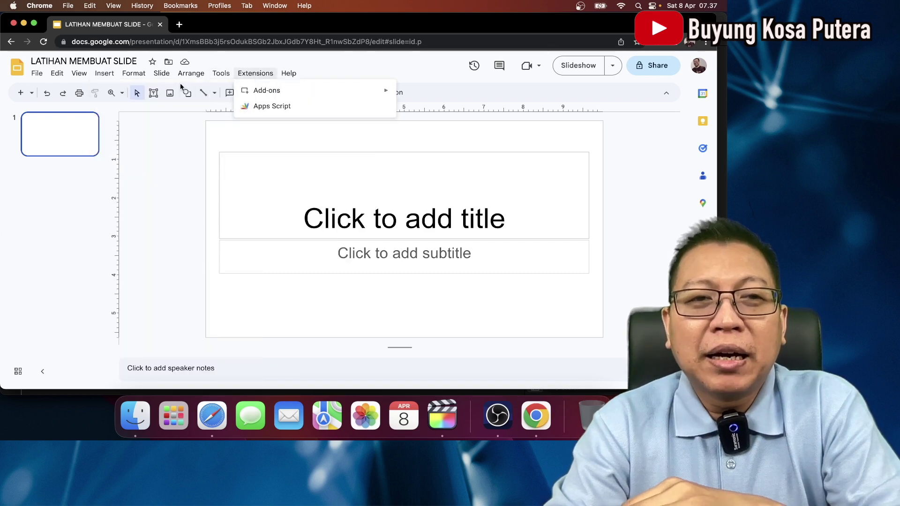
mouse_move(207, 94)
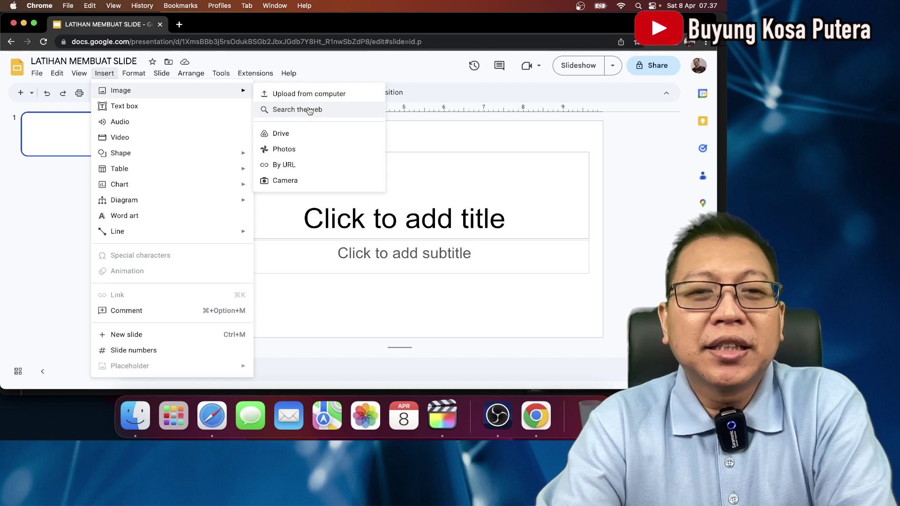
left_click(309, 110)
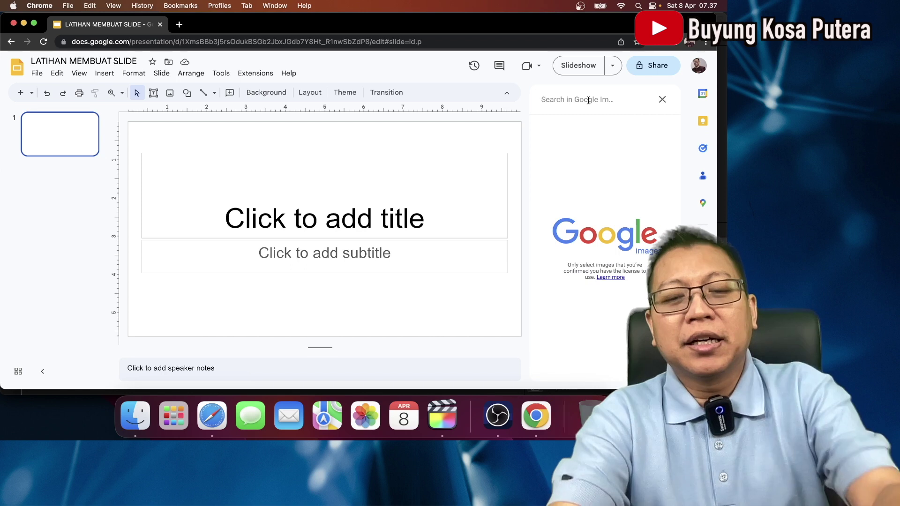
type("MULT")
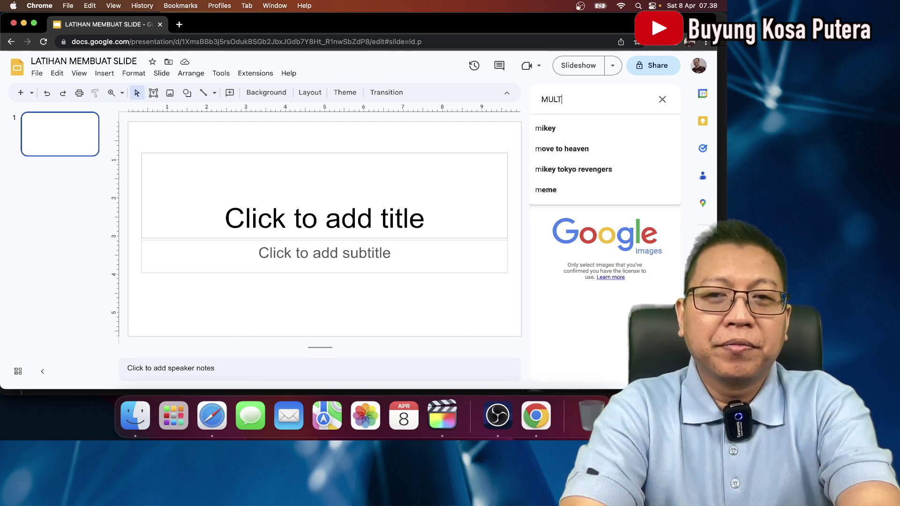
type("IMEDIA")
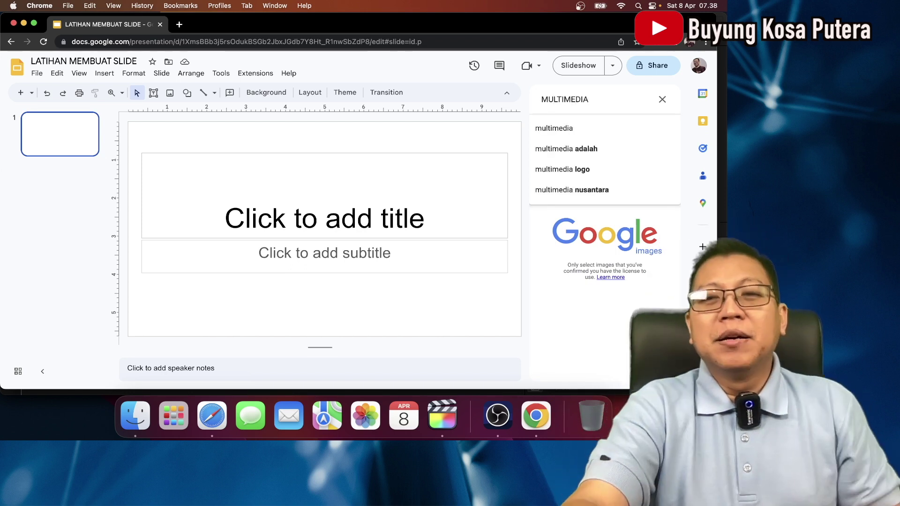
key("Return")
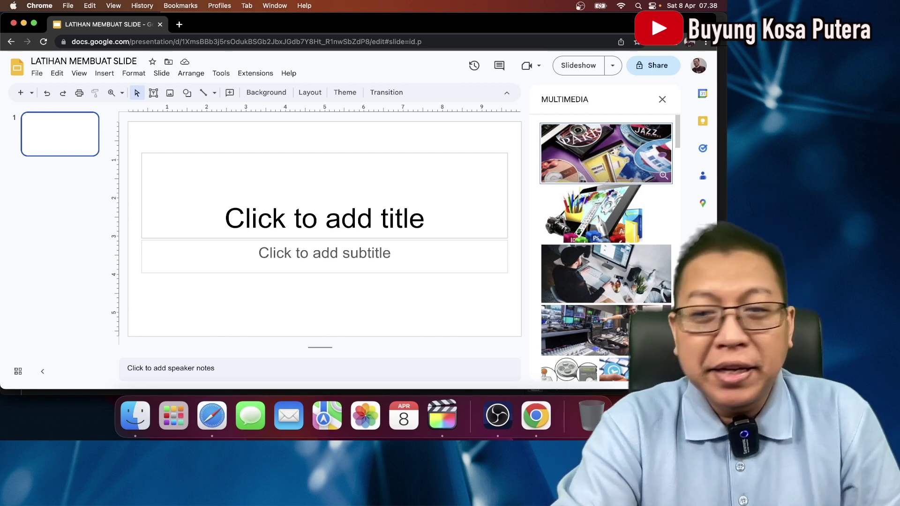
Step: Insert the found photo of a dark laptop with phones on a wooden desk into the title slide
scroll(605, 231, "down", 5)
scroll(605, 231, "down", 2)
scroll(604, 230, "up", 2)
scroll(604, 229, "up", 3)
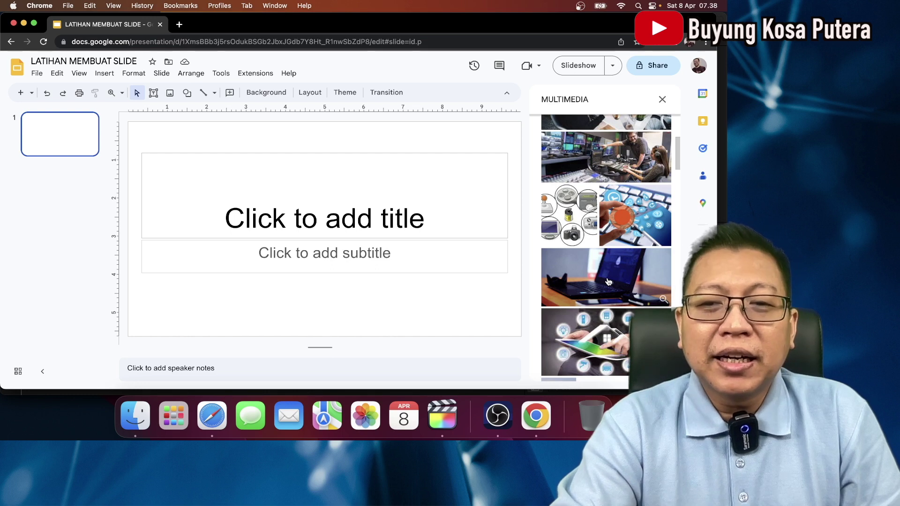
left_click(607, 280)
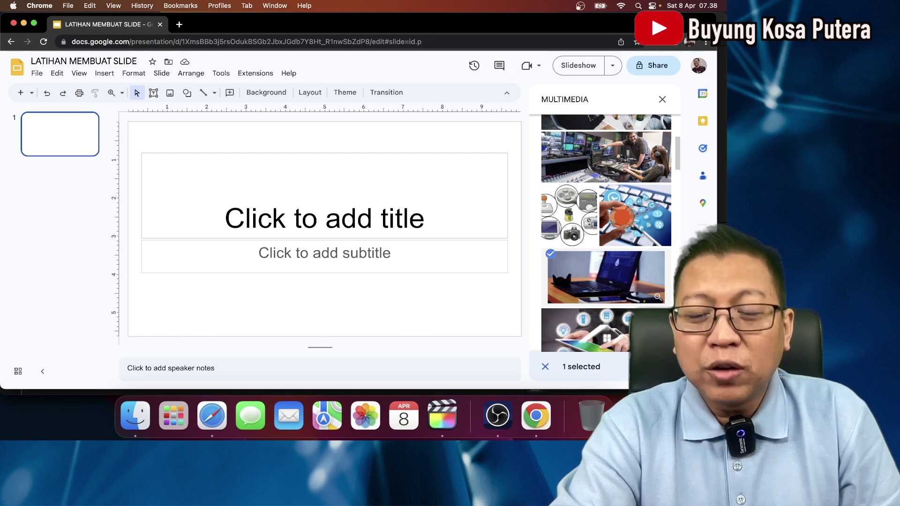
left_click(659, 366)
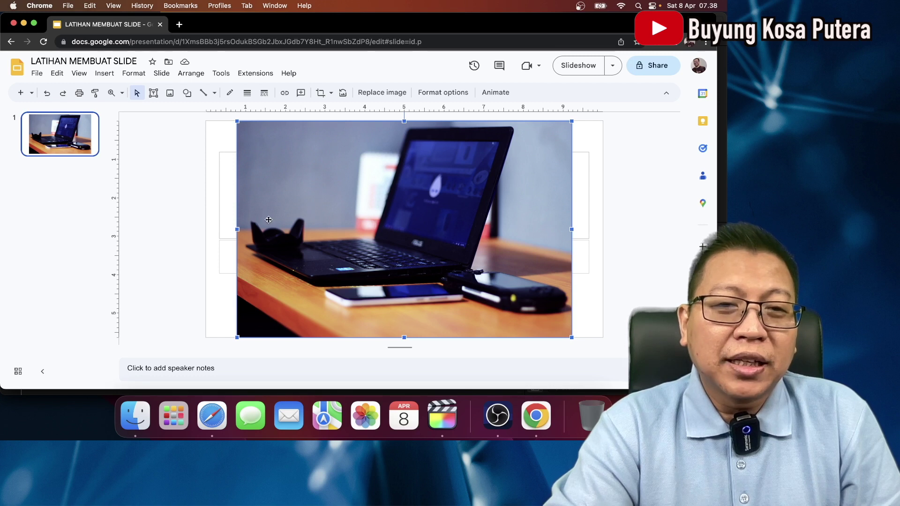
Step: Move the laptop photo against the slide's edges and stretch it across the full slide width
left_click_drag(311, 219, 279, 218)
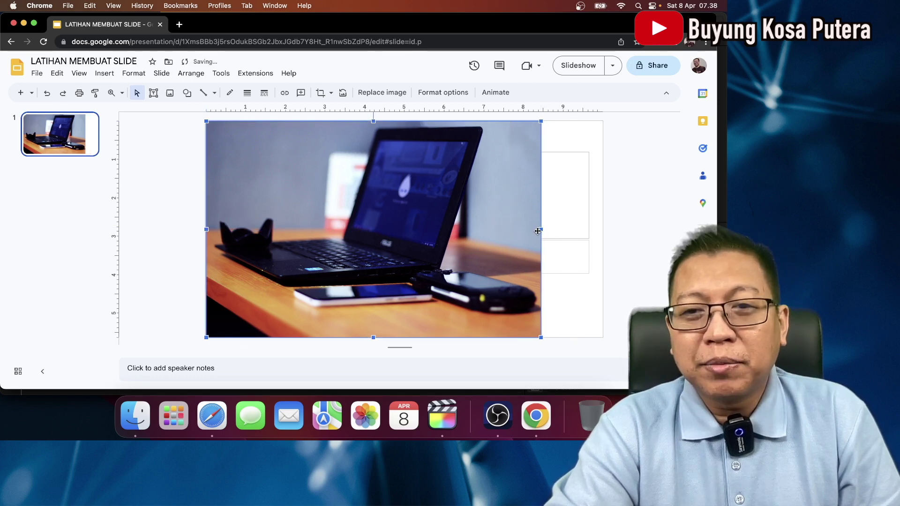
left_click_drag(539, 229, 601, 226)
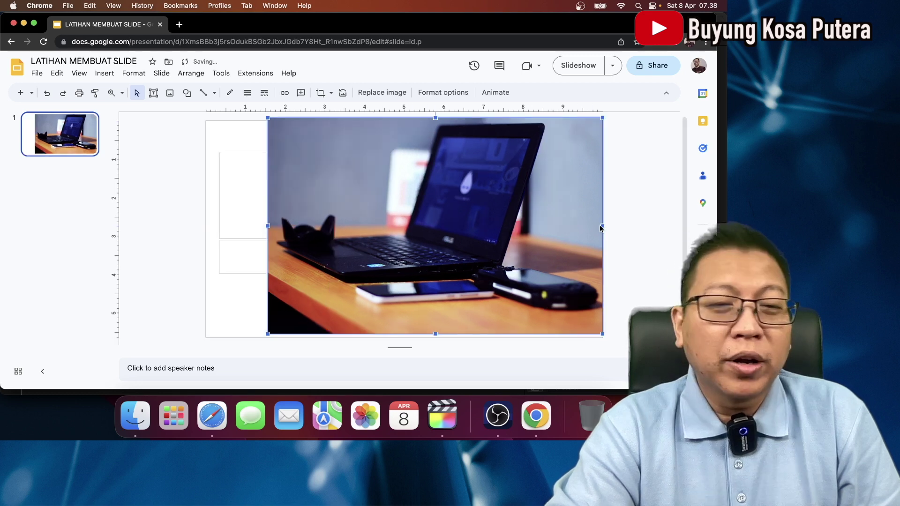
left_click_drag(268, 226, 206, 226)
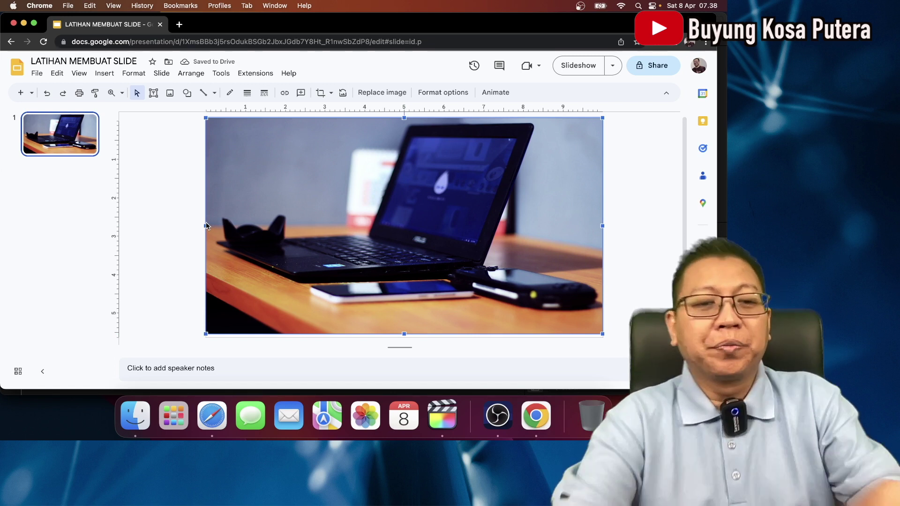
Step: Undo the laptop photo's stretching, moves and insertion on the title slide
key("super+z")
key("super+z")
key("super+z")
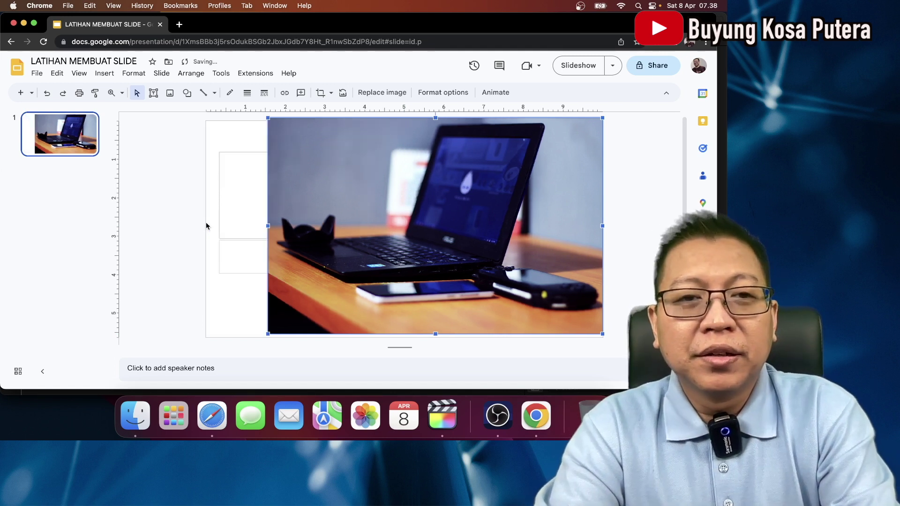
key("super+z")
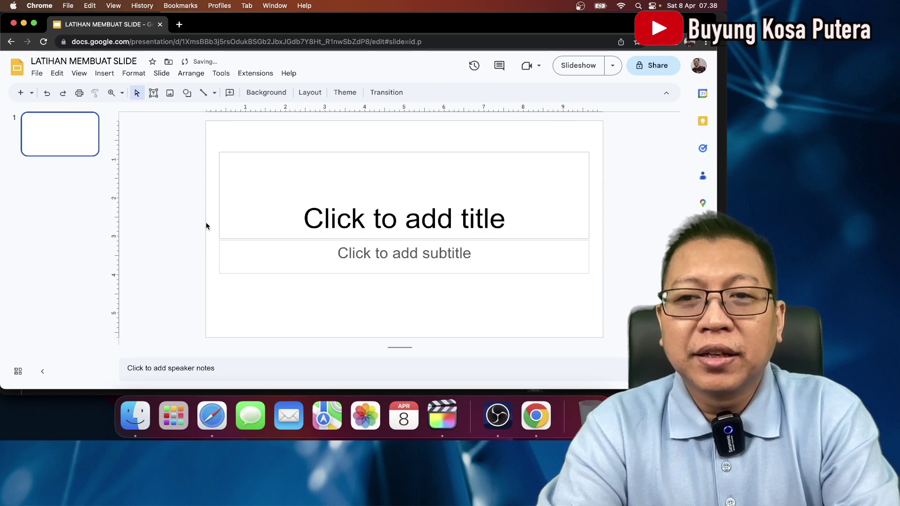
Step: Search the web for "MULTIMEDIA" images and place the photo of the dark laptop on a wooden desk onto the slide
left_click(112, 77)
mouse_move(225, 91)
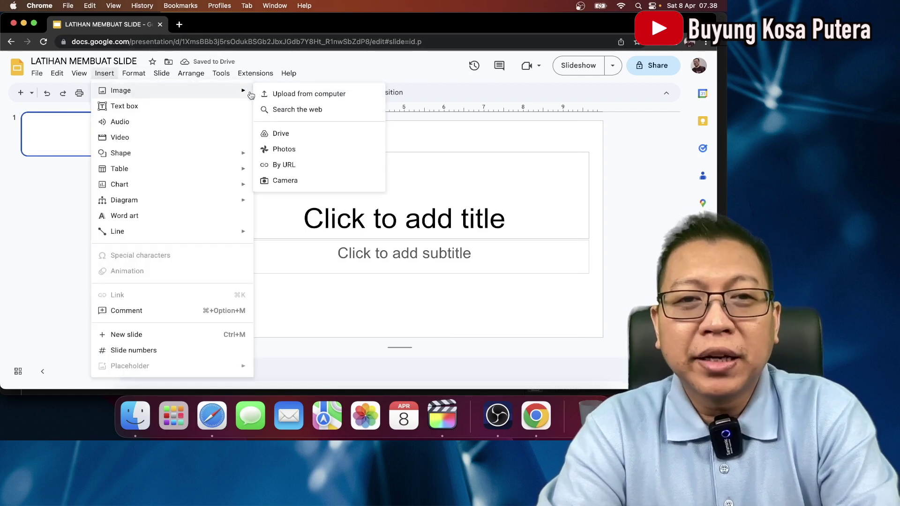
left_click(280, 109)
type("MULTIMEDIA")
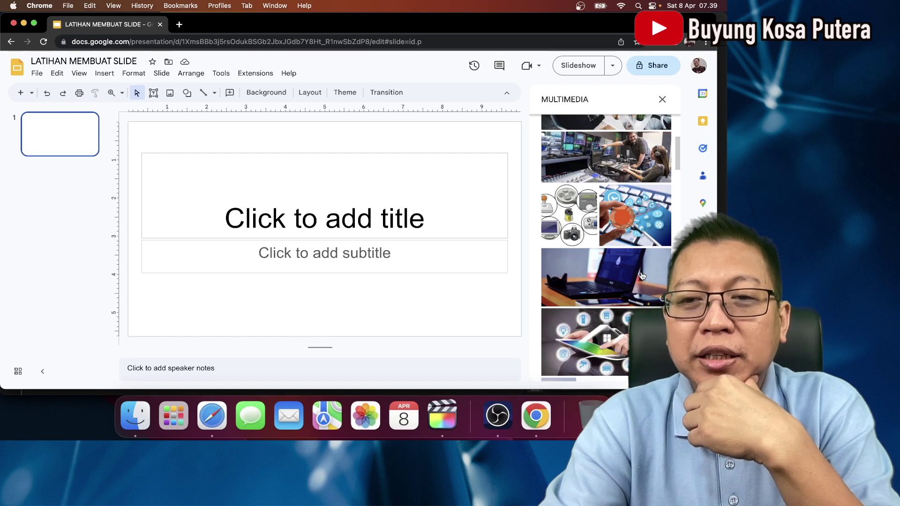
left_click(641, 275)
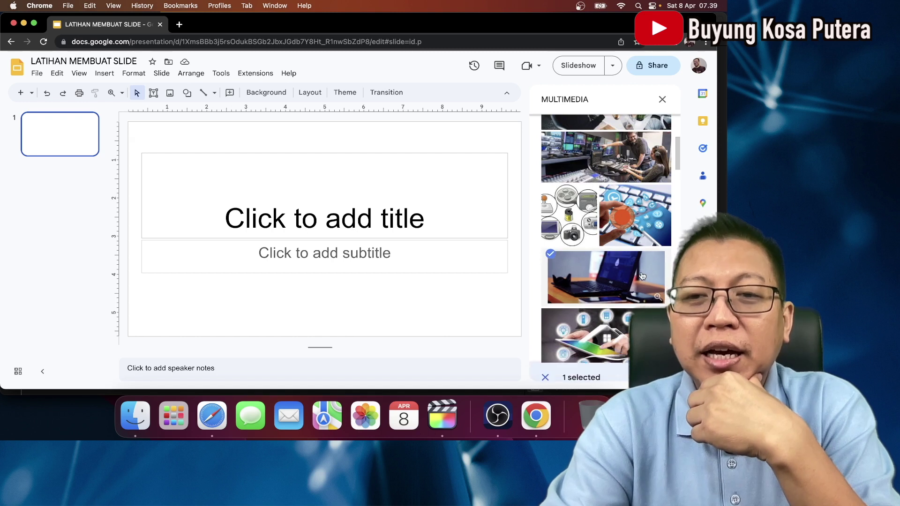
left_click(549, 255)
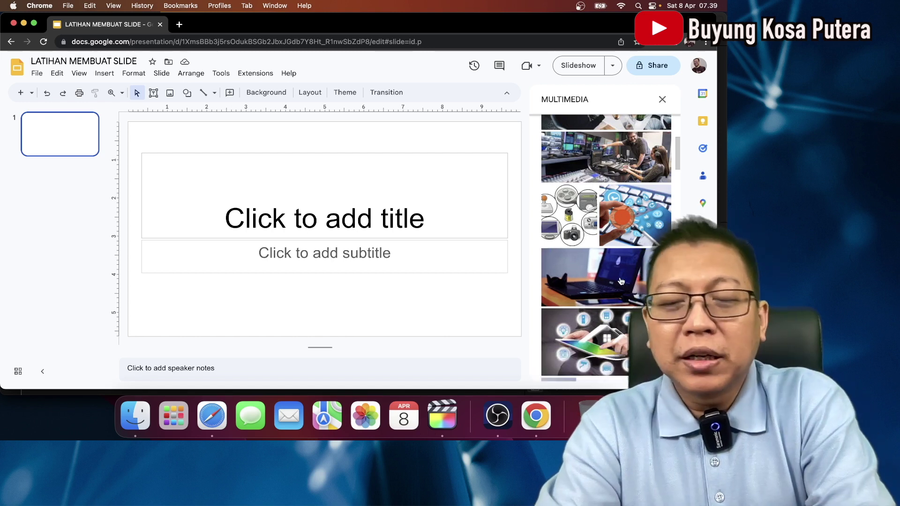
left_click_drag(621, 281, 274, 208)
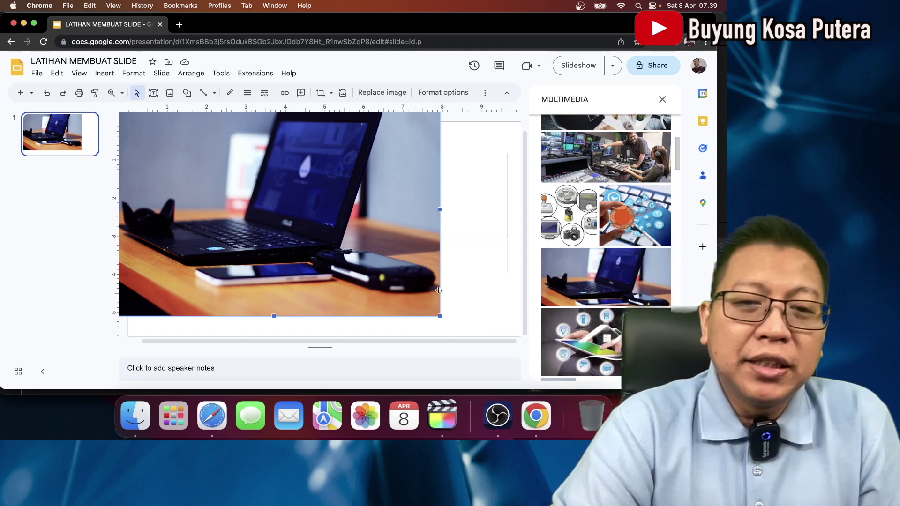
Step: Enlarge the laptop photo to fit from the slide's upper-left corner and try to stretch it to the slide's right edge
left_click_drag(440, 318, 449, 323)
left_click_drag(402, 280, 388, 297)
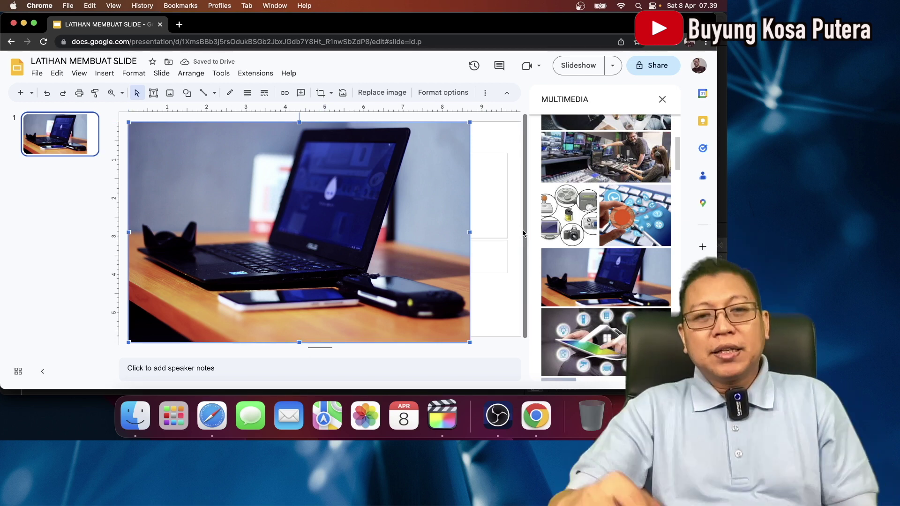
left_click_drag(468, 232, 524, 227)
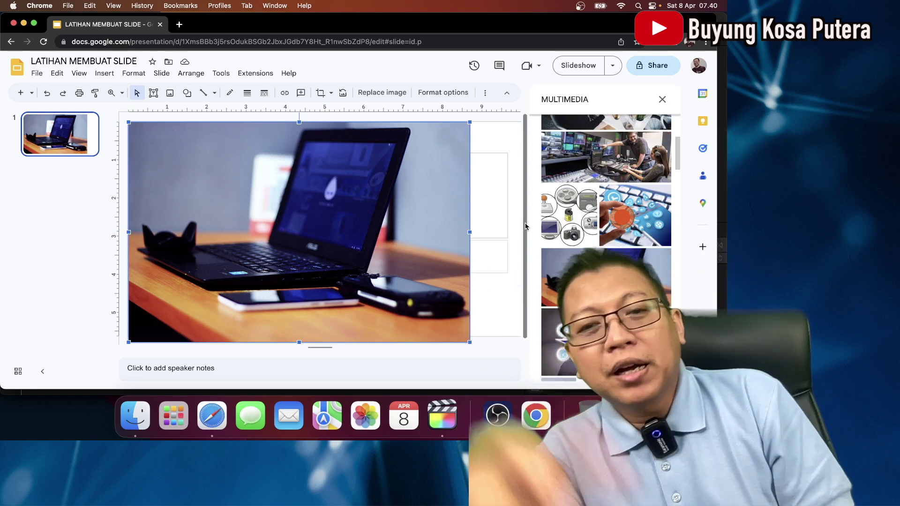
left_click(436, 214)
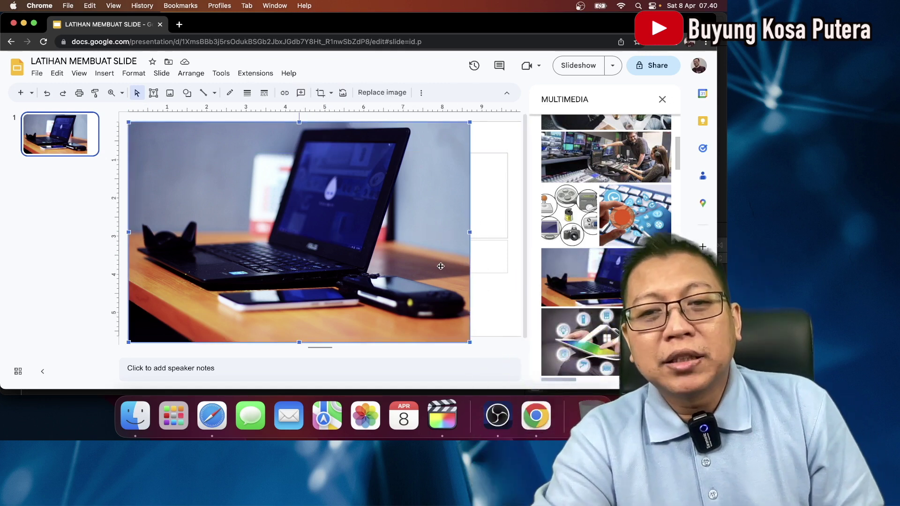
left_click_drag(469, 231, 518, 229)
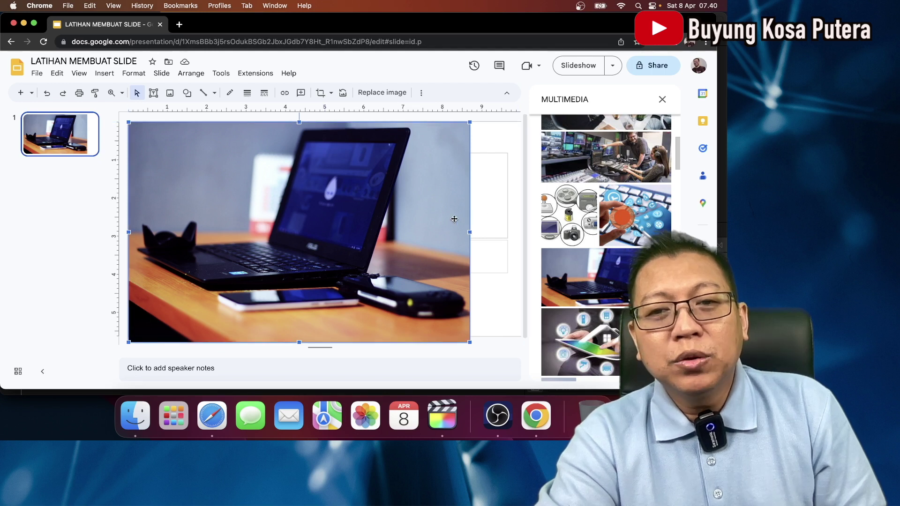
Step: Shrink the laptop photo to roughly half the slide's width and place it below the subtitle box at the slide's lower edge
left_click(491, 209)
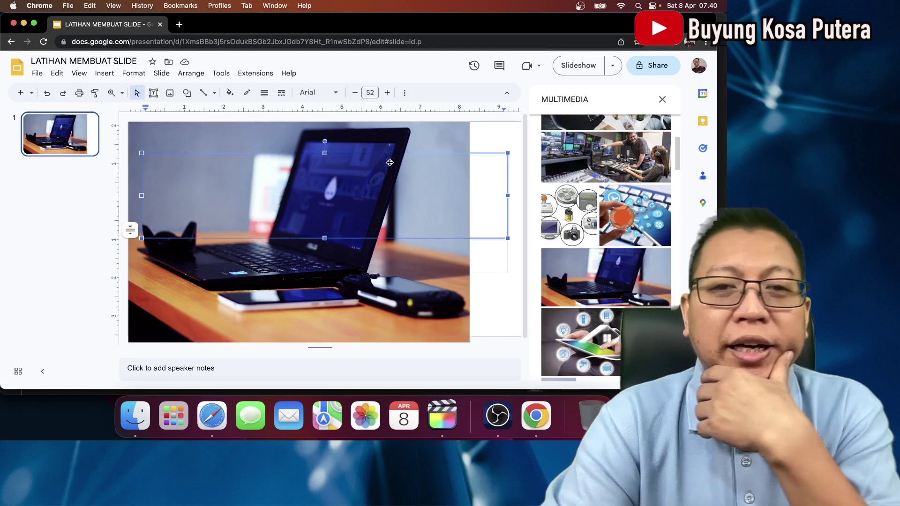
left_click(298, 290)
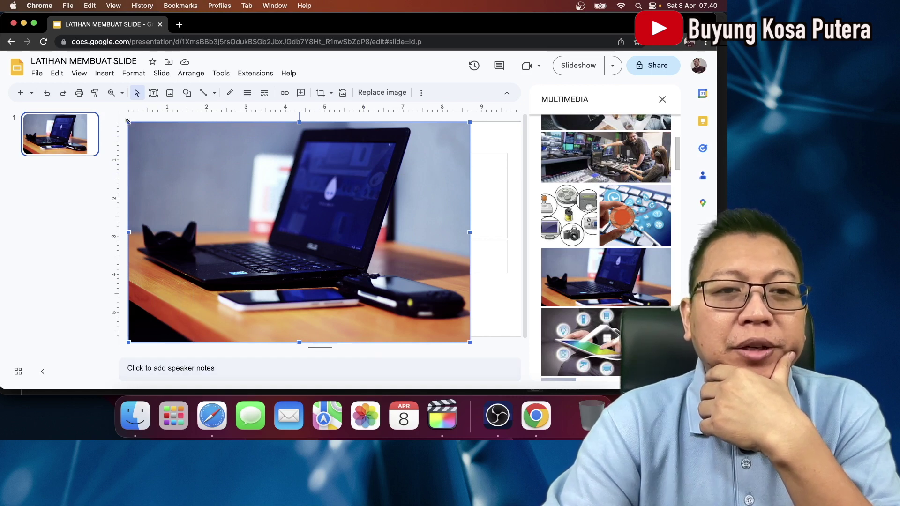
left_click_drag(127, 120, 192, 324)
left_click(342, 211)
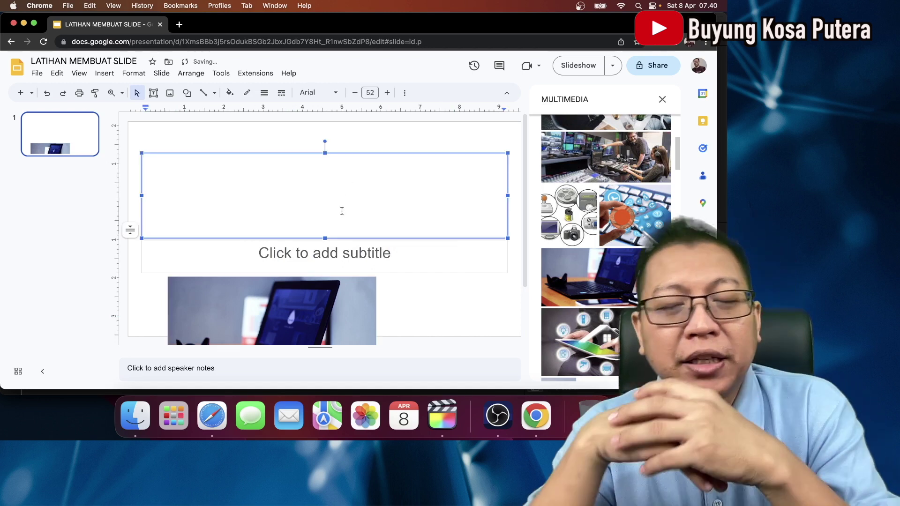
left_click(460, 133)
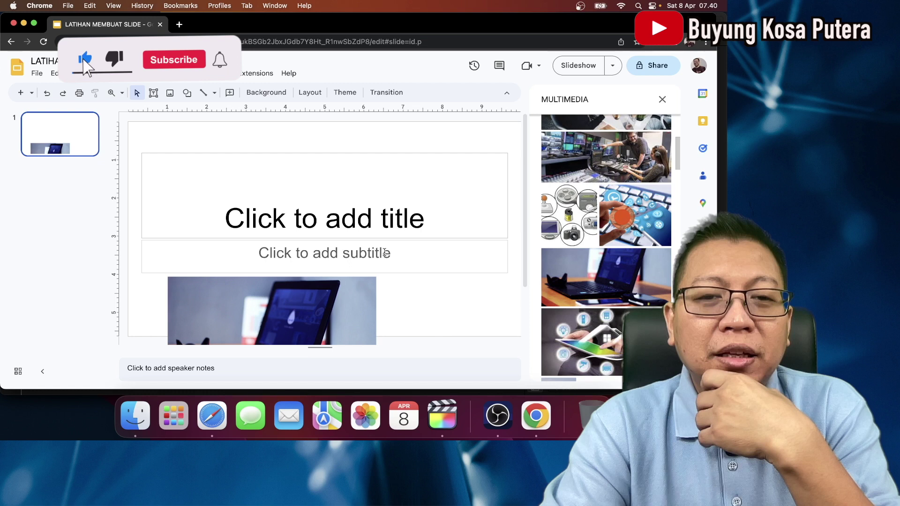
Step: Enter "Multimedia" as the slide title on a single line, without an extra blank line
left_click(388, 217)
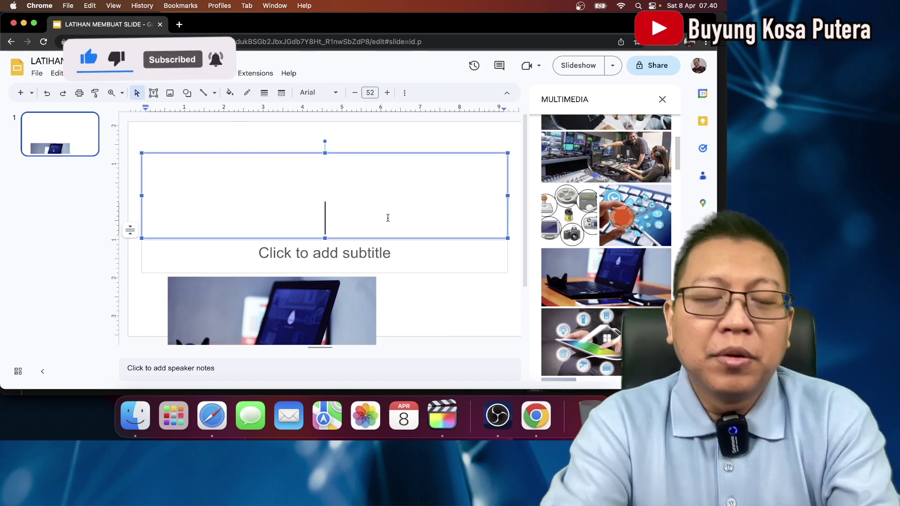
type("Multimedia")
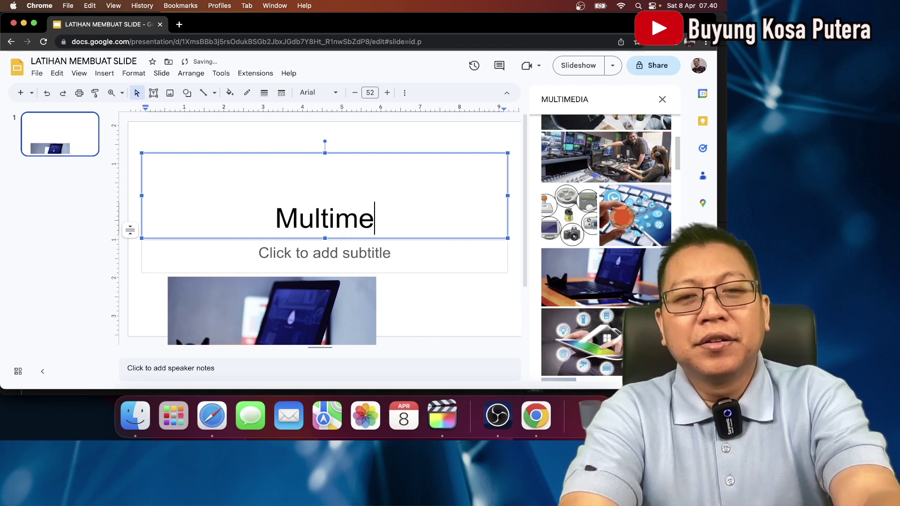
key("Return")
key("super+shift+l")
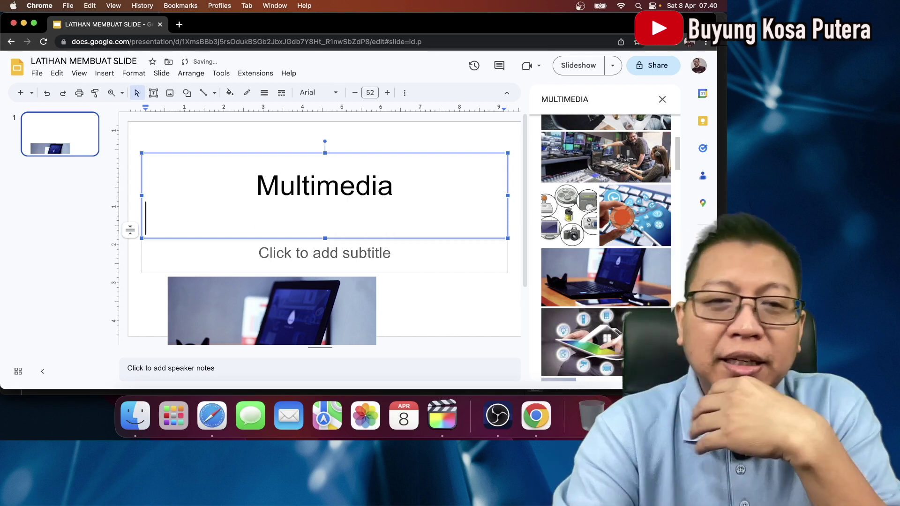
key("BackSpace")
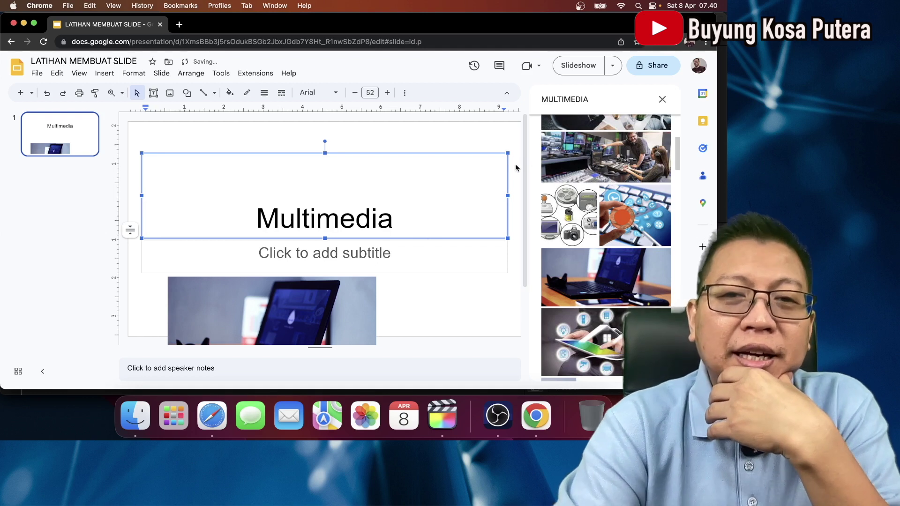
Step: Reduce the title box's height by lowering its upper edge to just above the word "Multimedia"
left_click(459, 140)
left_click(355, 216)
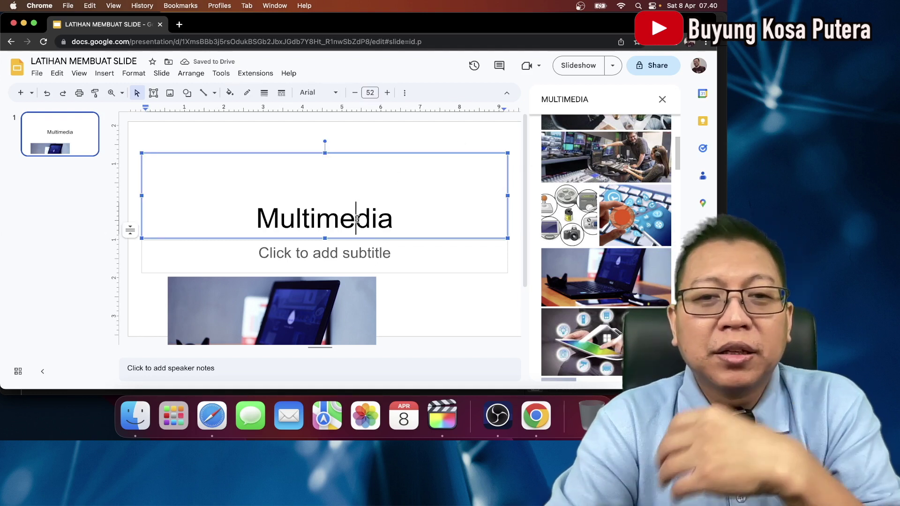
left_click_drag(330, 154, 328, 197)
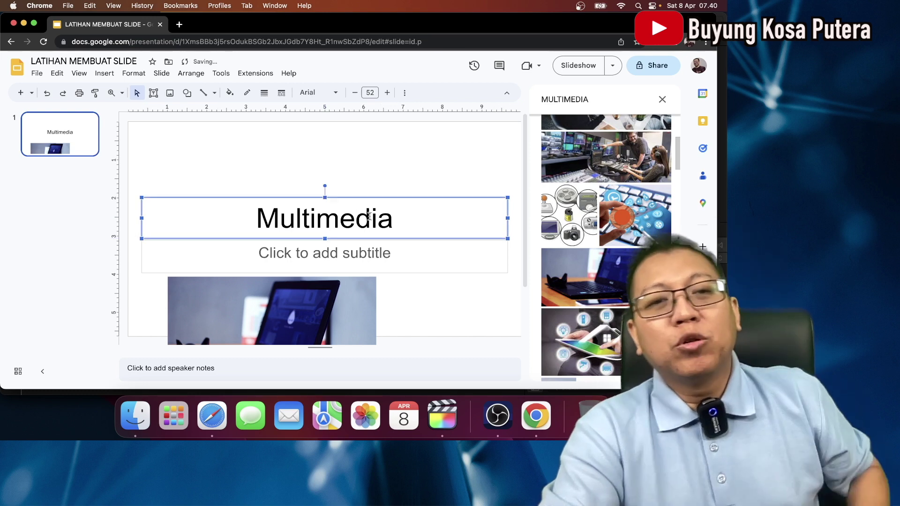
Step: Change the font of the title "Multimedia" to Impact
left_click(394, 219)
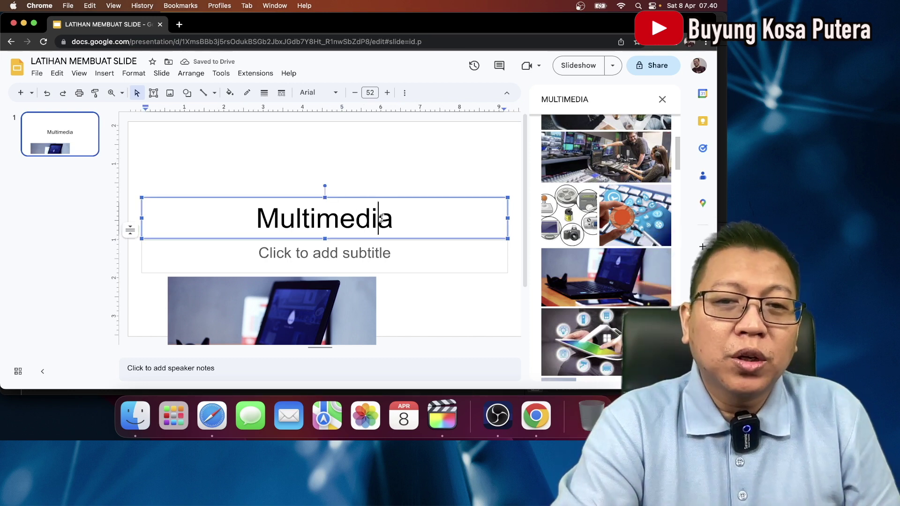
left_click_drag(393, 218, 259, 219)
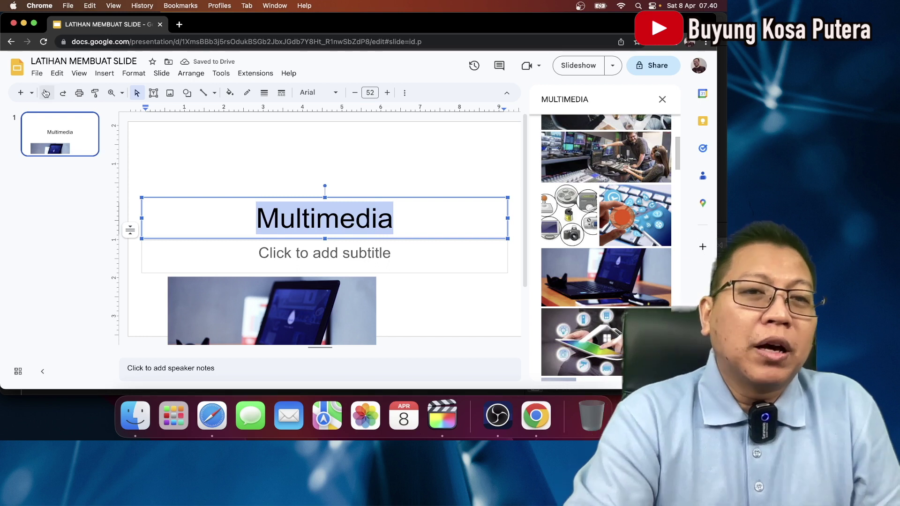
left_click(337, 93)
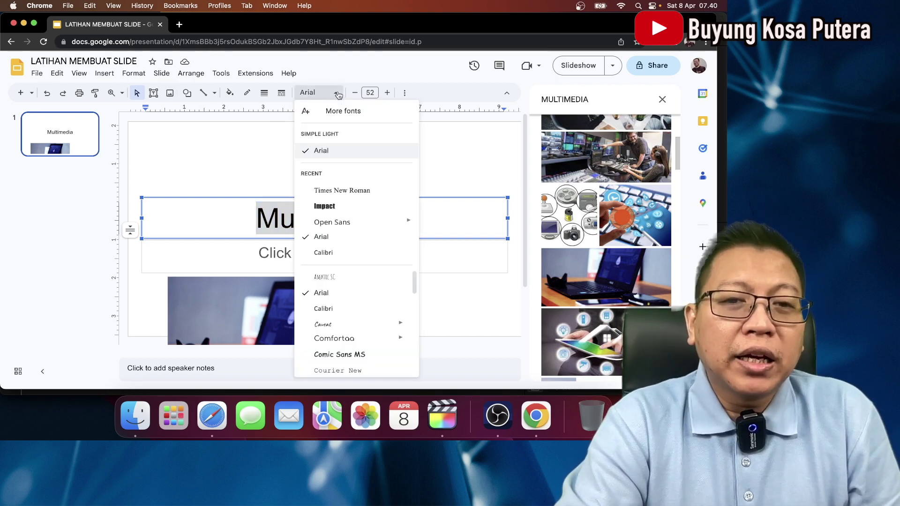
left_click(338, 202)
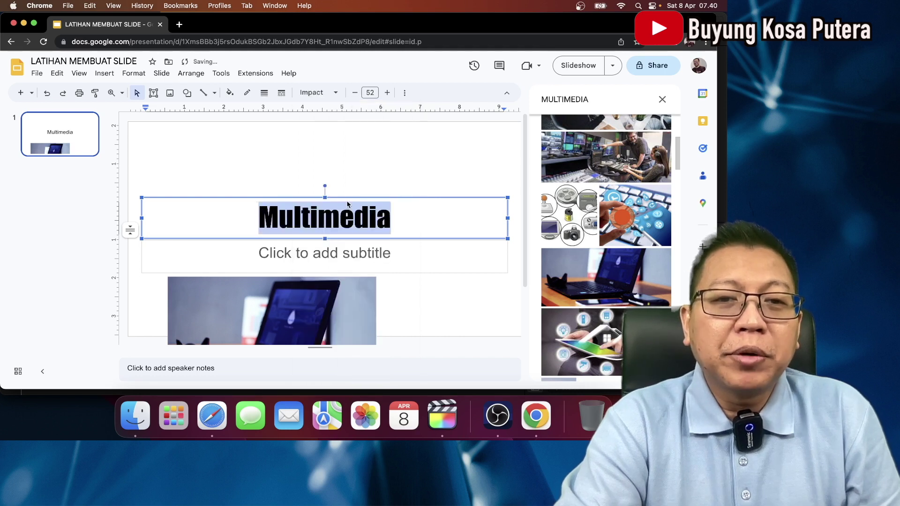
Step: Set the font size of the title "Multimedia" to 83
left_click(387, 93)
left_click(387, 93)
left_click(387, 93)
left_click(387, 93)
left_click(387, 93)
left_click(387, 93)
left_click(387, 93)
left_click(387, 93)
left_click(357, 94)
left_click(357, 93)
left_click(357, 94)
left_click(357, 94)
left_click(357, 93)
left_click(357, 94)
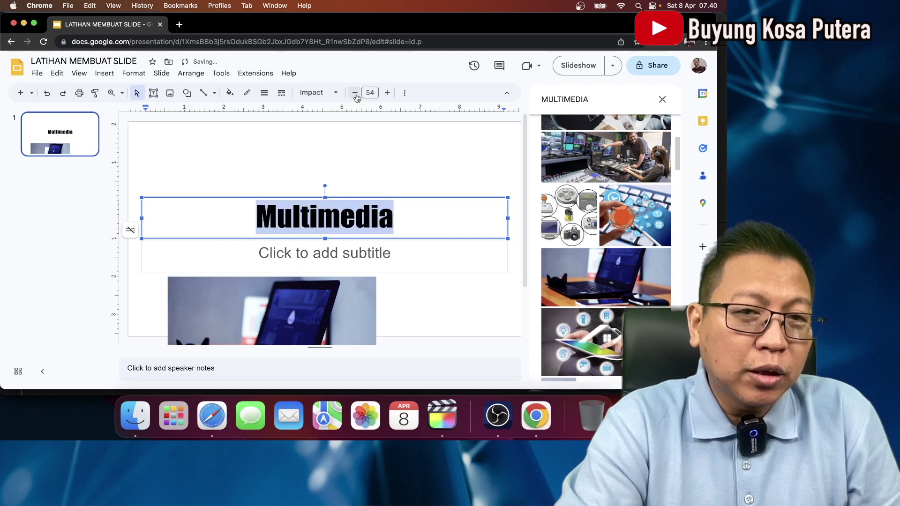
left_click(373, 92)
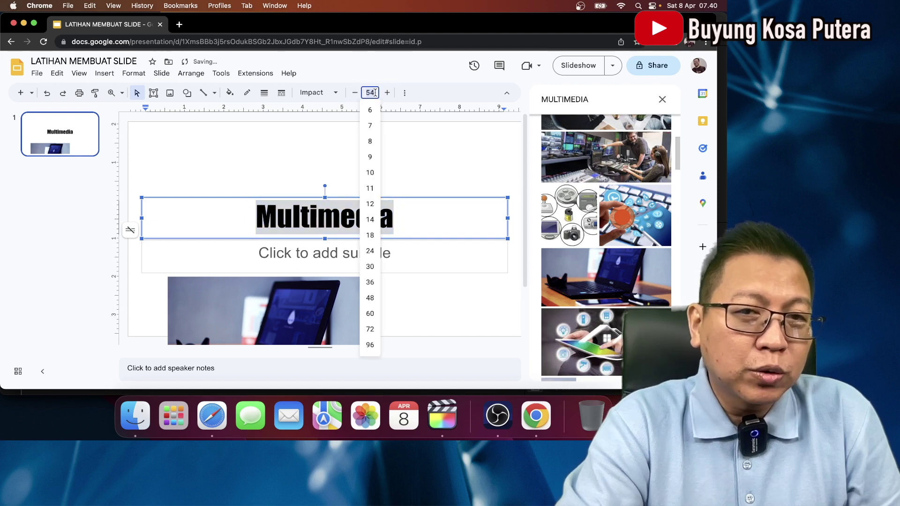
left_click(386, 93)
left_click(387, 93)
left_click(387, 93)
left_click(387, 93)
left_click(387, 93)
left_click(387, 93)
left_click(386, 93)
left_click(387, 93)
left_click(386, 92)
left_click(387, 93)
left_click(387, 93)
left_click(387, 93)
left_click(387, 93)
left_click(387, 92)
left_click(387, 93)
left_click(387, 92)
left_click(387, 92)
left_click(387, 93)
left_click(387, 92)
left_click(387, 93)
left_click(387, 93)
left_click(387, 93)
left_click(387, 93)
left_click(387, 93)
left_click(387, 93)
Step: Color the title text "Multimedia" red and leave the text boxes deselected
left_click(405, 93)
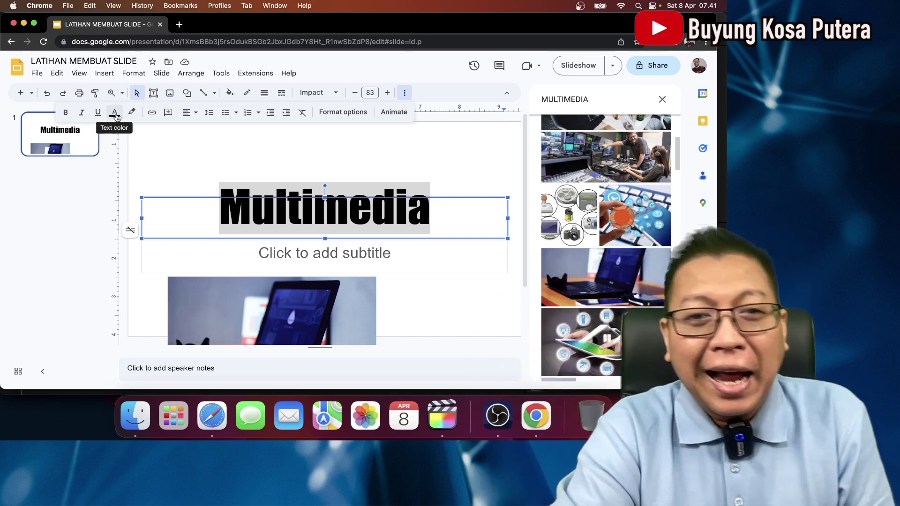
left_click(114, 115)
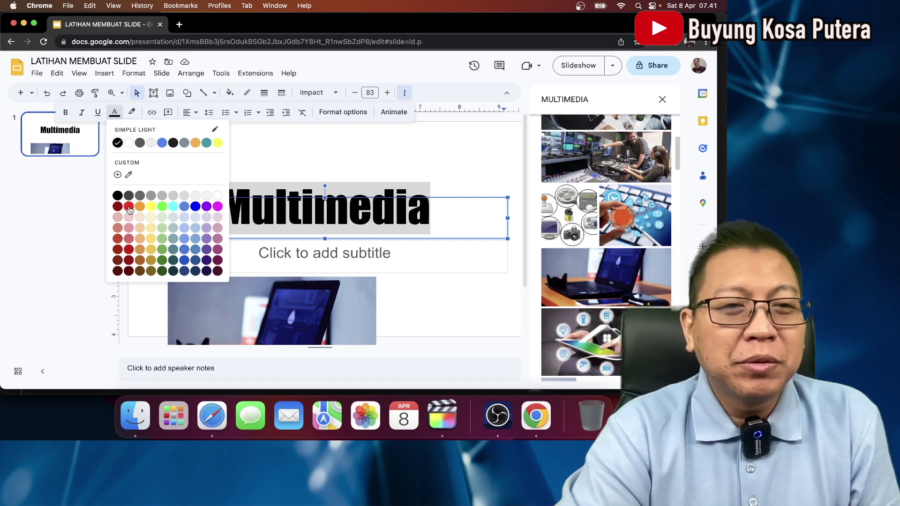
left_click(128, 207)
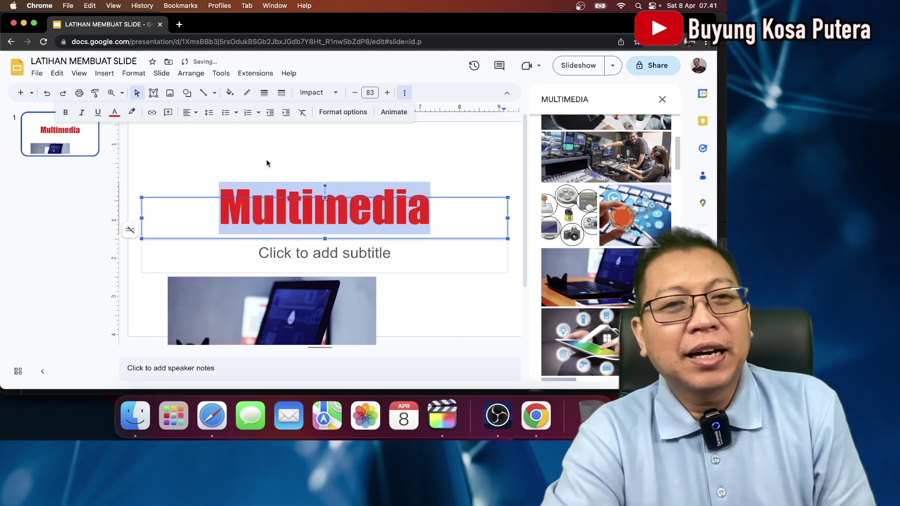
left_click(265, 157)
left_click(330, 255)
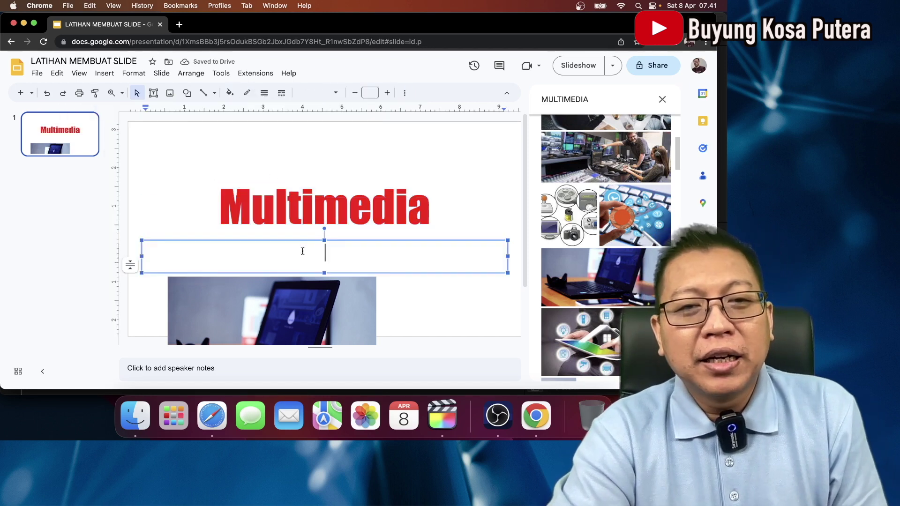
left_click(454, 182)
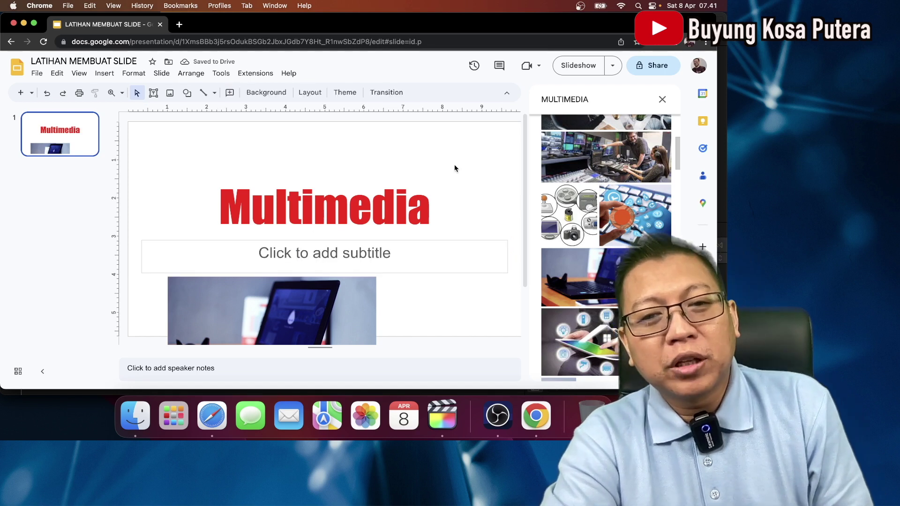
Step: Enter the subtitle "Proses pembelajaran Kelas" on the title slide and leave the text box deselected
left_click(384, 257)
type("Proses pembelajaran Kelas")
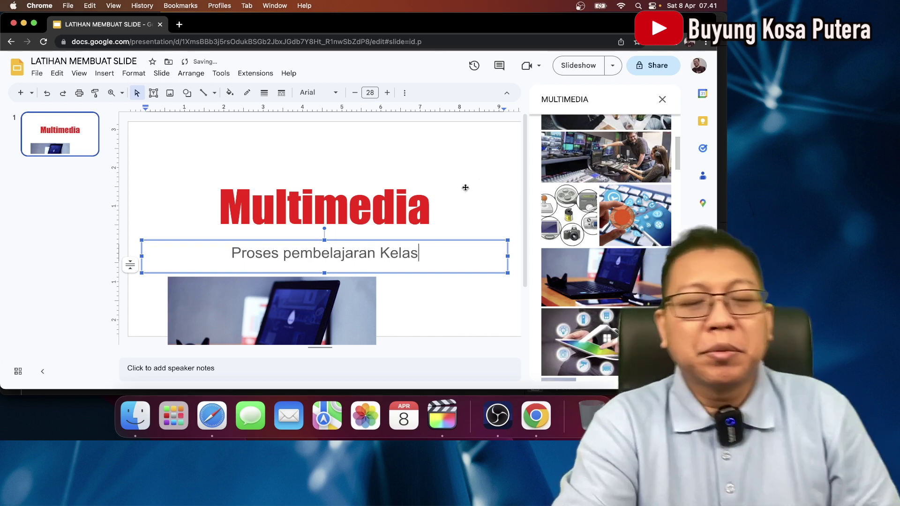
left_click(502, 191)
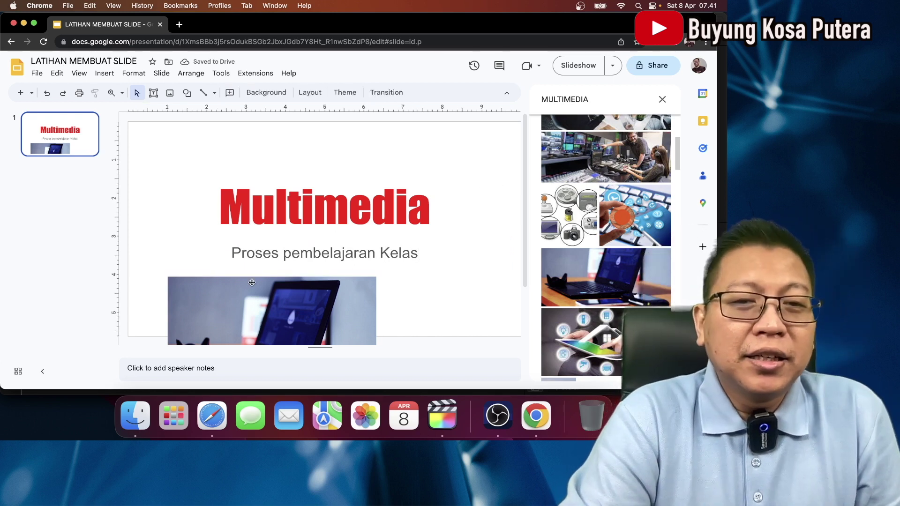
Step: Color the whole subtitle text "Proses pembelajaran Kelas" cyan
left_click(271, 255)
left_click_drag(232, 250, 425, 250)
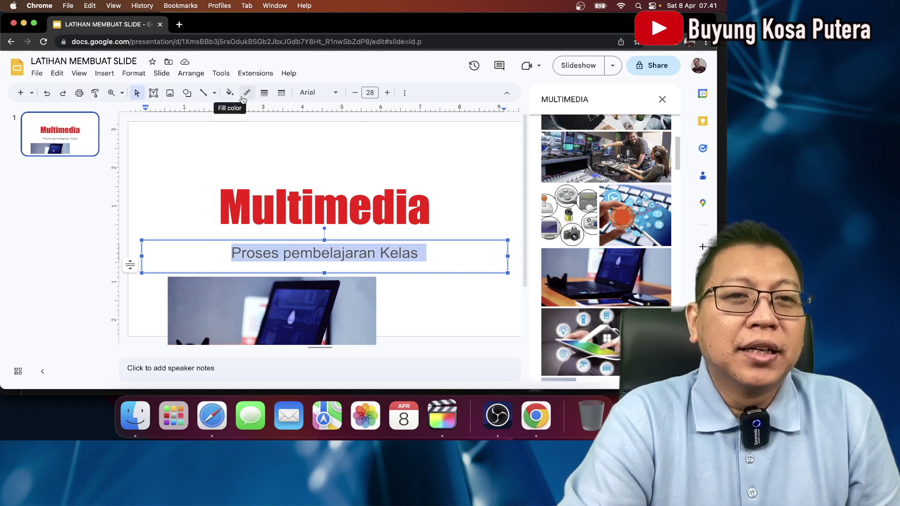
left_click(403, 96)
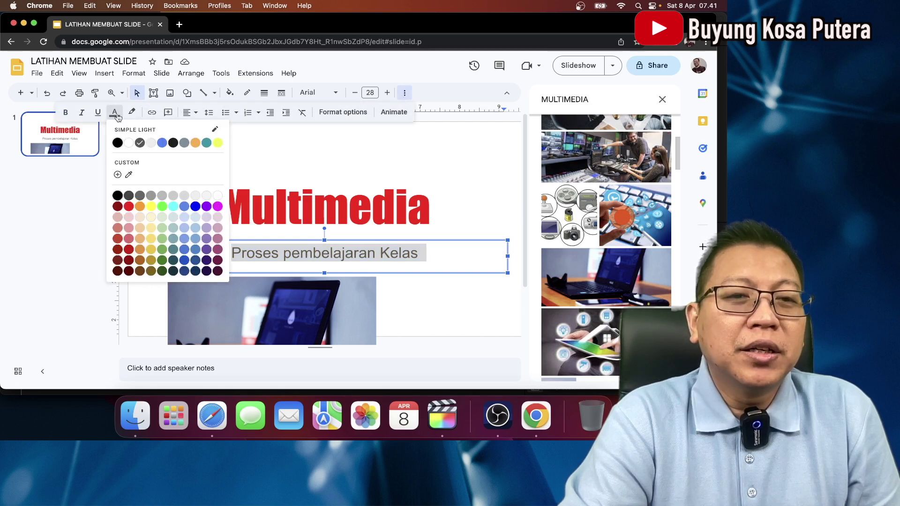
left_click(173, 207)
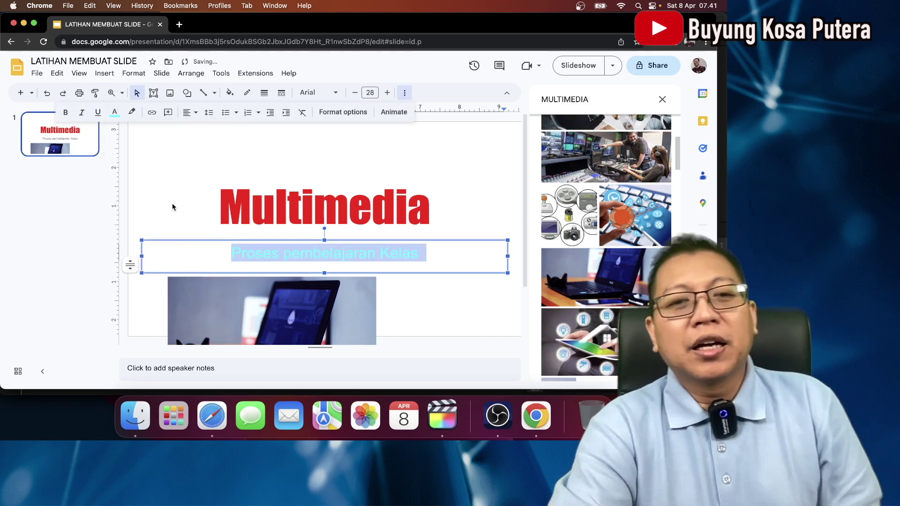
Step: Move the laptop image to the slide's upper-left corner and enlarge and stretch it to cover the whole slide
left_click(214, 317)
left_click_drag(209, 331, 181, 197)
left_click_drag(337, 257, 437, 336)
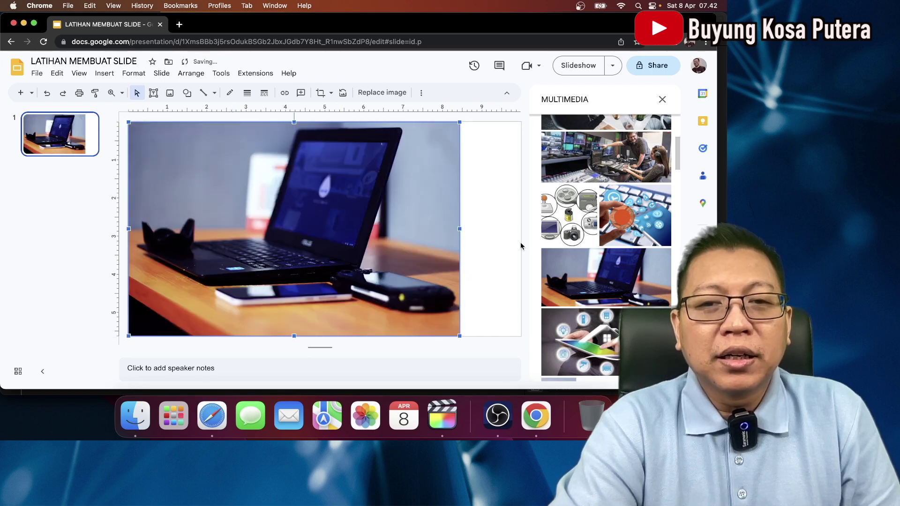
left_click_drag(459, 228, 521, 226)
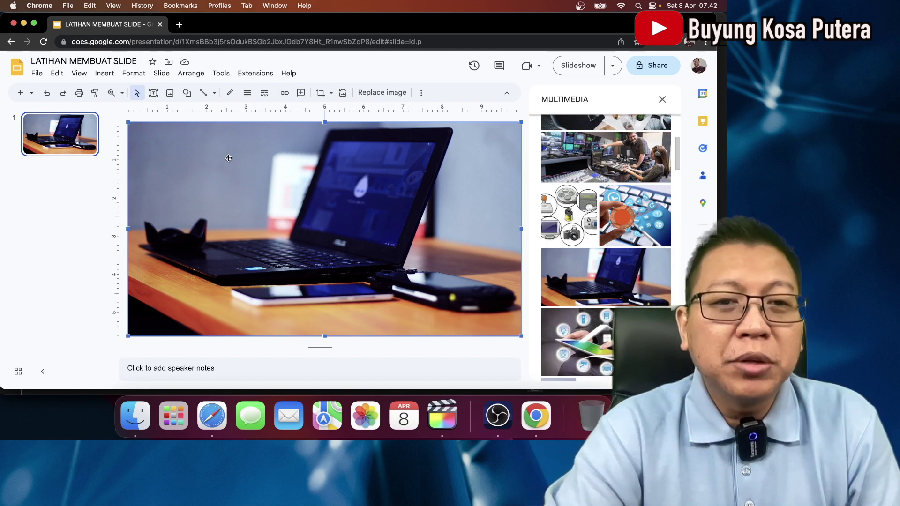
right_click(229, 158)
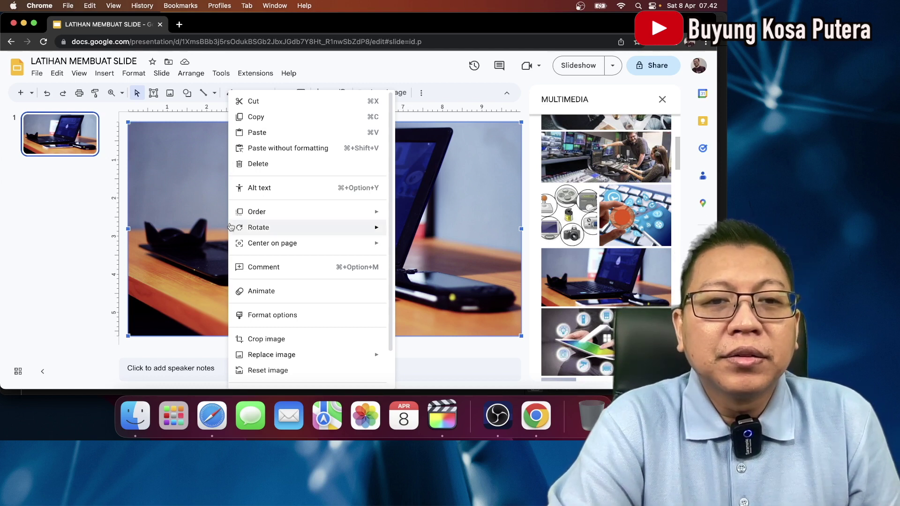
mouse_move(261, 212)
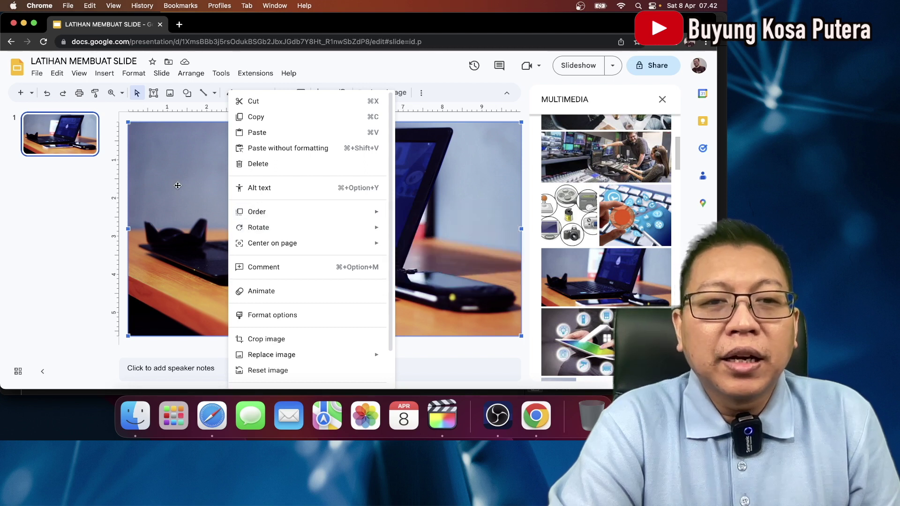
right_click(178, 189)
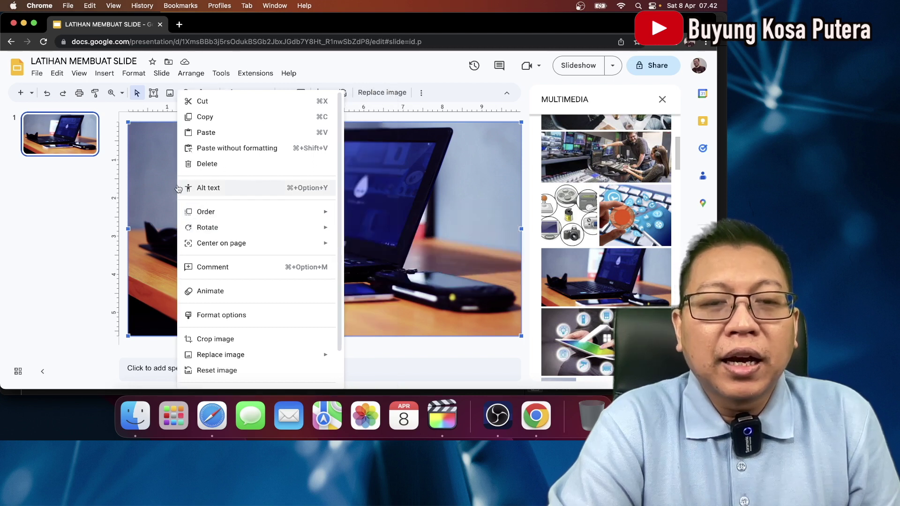
right_click(454, 166)
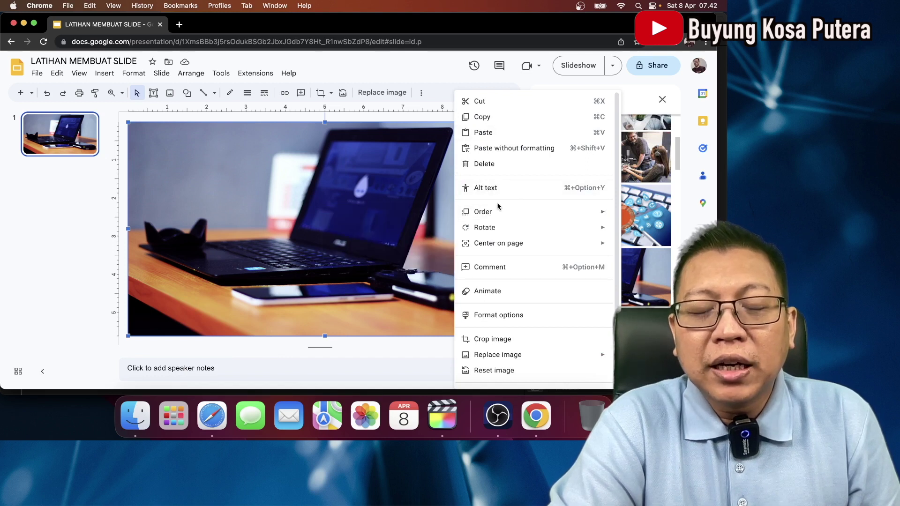
mouse_move(499, 212)
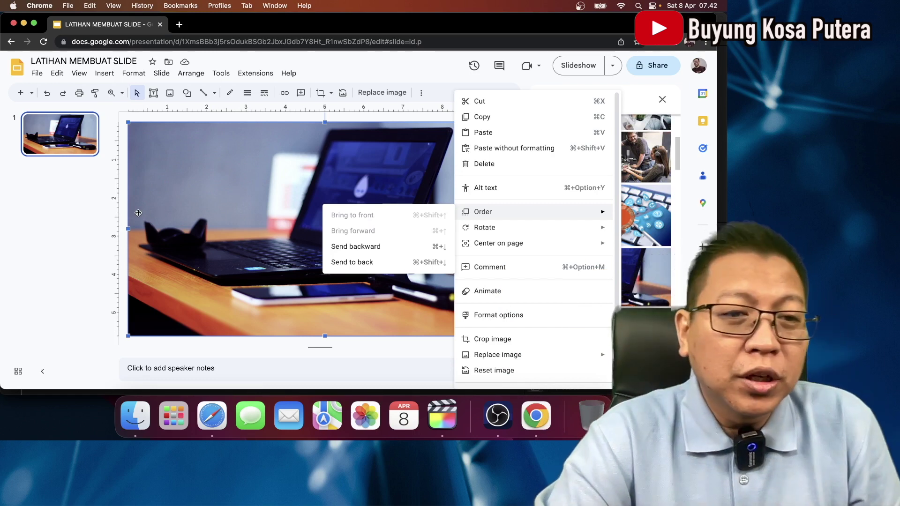
left_click(83, 231)
Step: Move the laptop image down to uncover the title and subtitle, and return it to cover the whole slide
left_click_drag(312, 214, 321, 324)
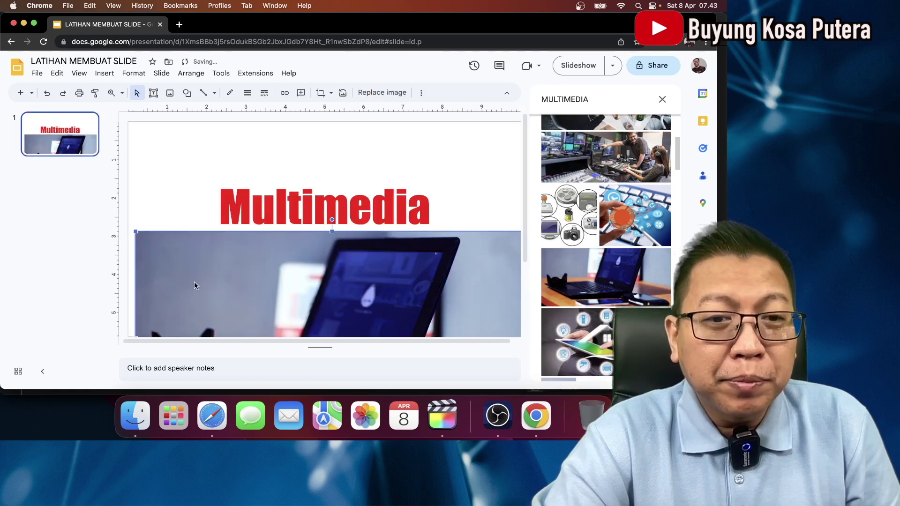
left_click_drag(225, 300, 223, 334)
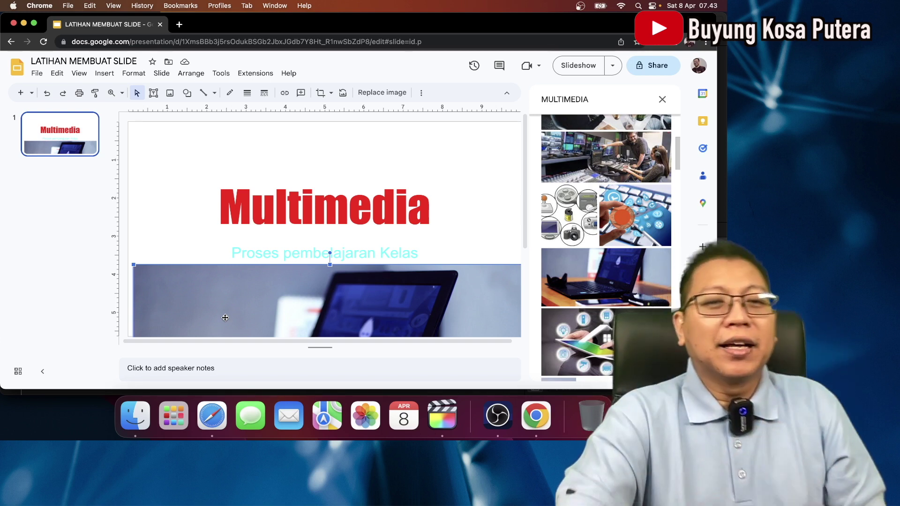
left_click_drag(219, 300, 213, 153)
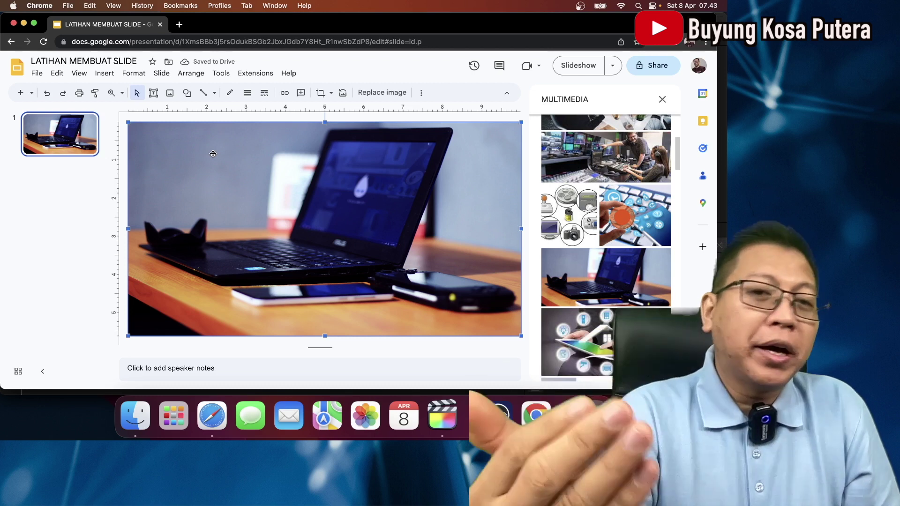
Step: Send the laptop image to the back, behind the title and subtitle text
right_click(213, 154)
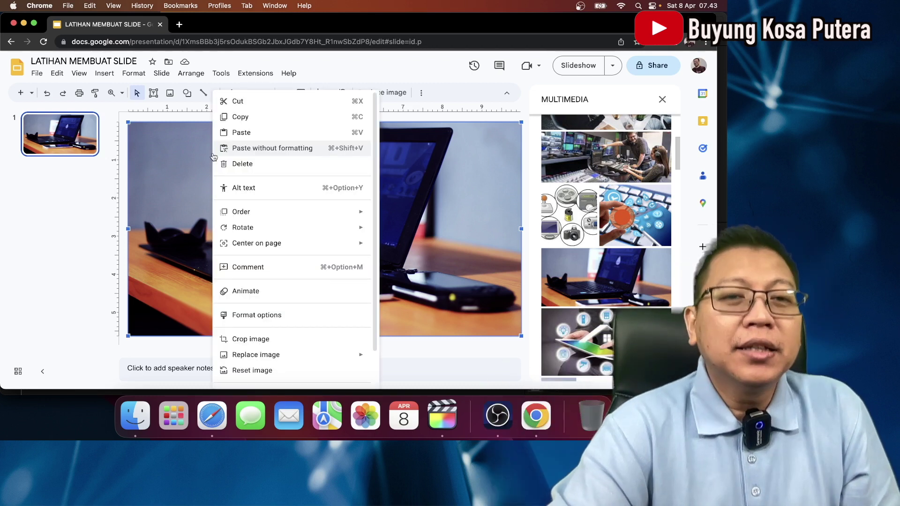
mouse_move(262, 218)
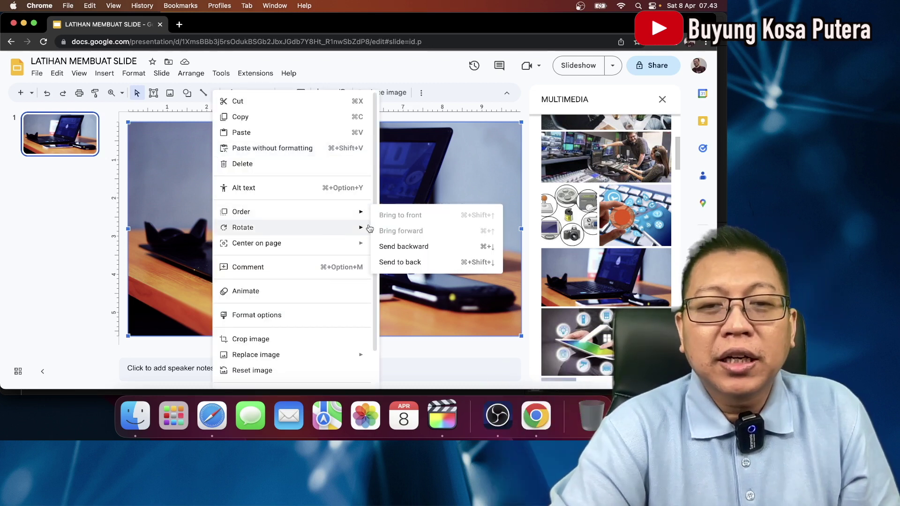
left_click(396, 263)
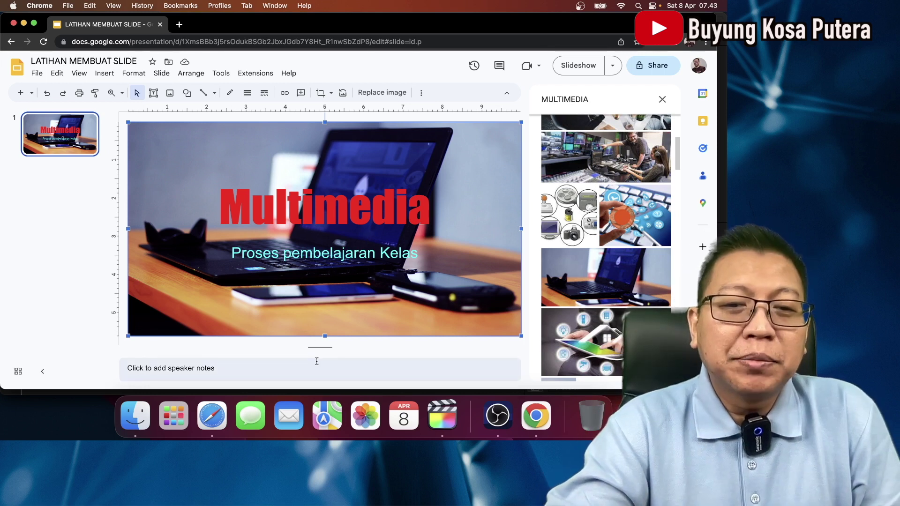
Step: Enlarge the speaker notes area by raising its upper edge, and place the text cursor in the notes
left_click_drag(320, 347, 331, 280)
left_click(195, 306)
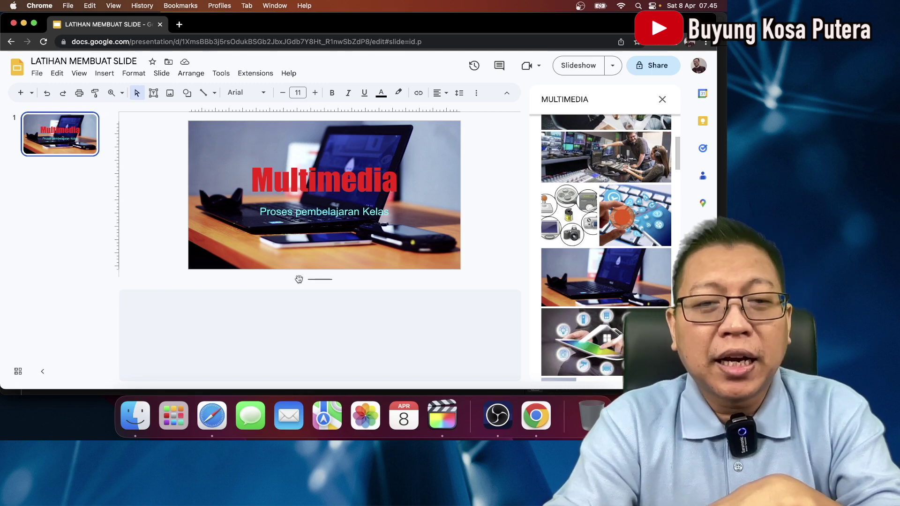
left_click(145, 226)
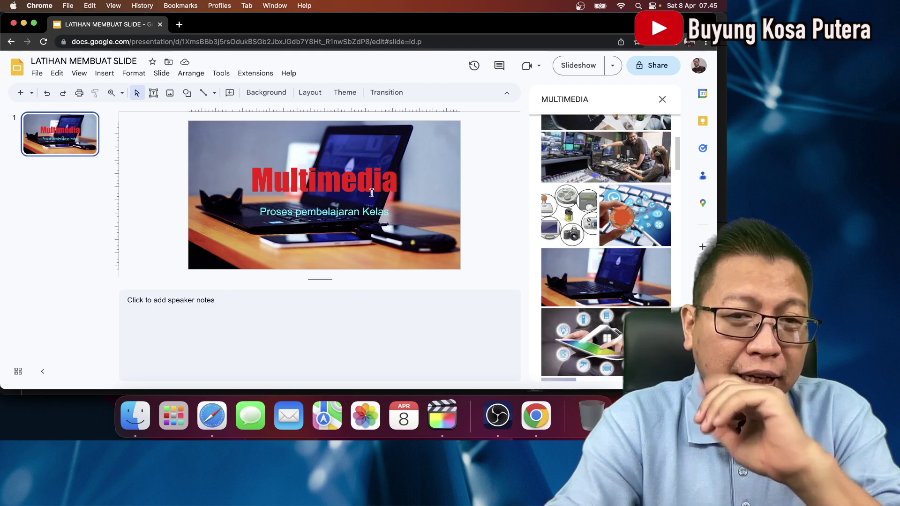
left_click(221, 308)
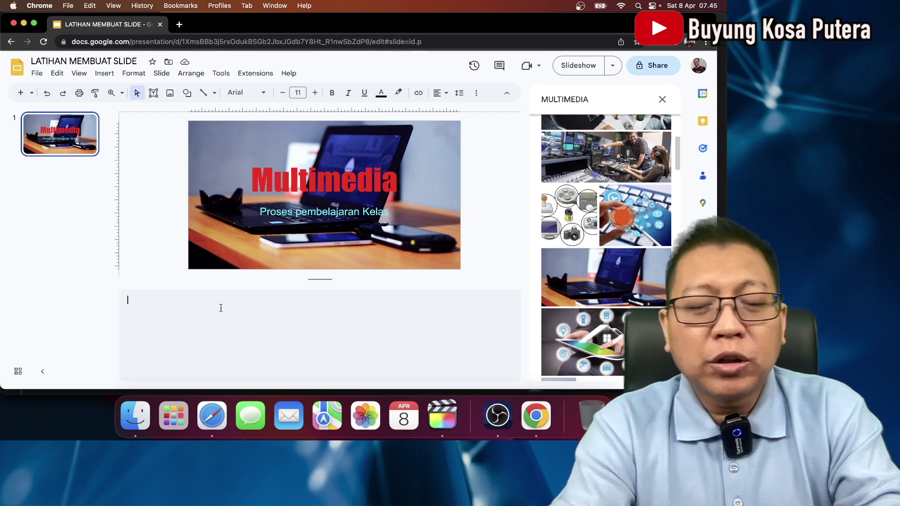
type("halama")
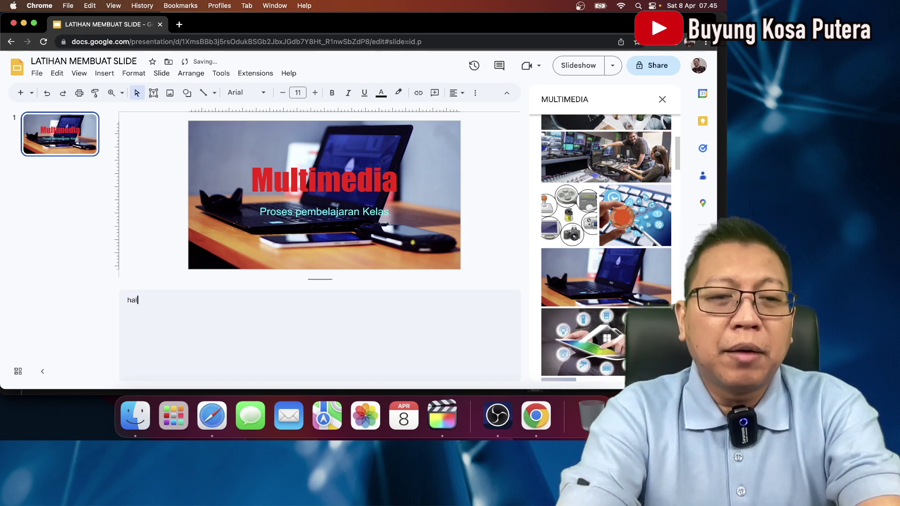
key("BackSpace")
key("BackSpace")
key("BackSpace")
key("BackSpace")
key("BackSpace")
key("BackSpace")
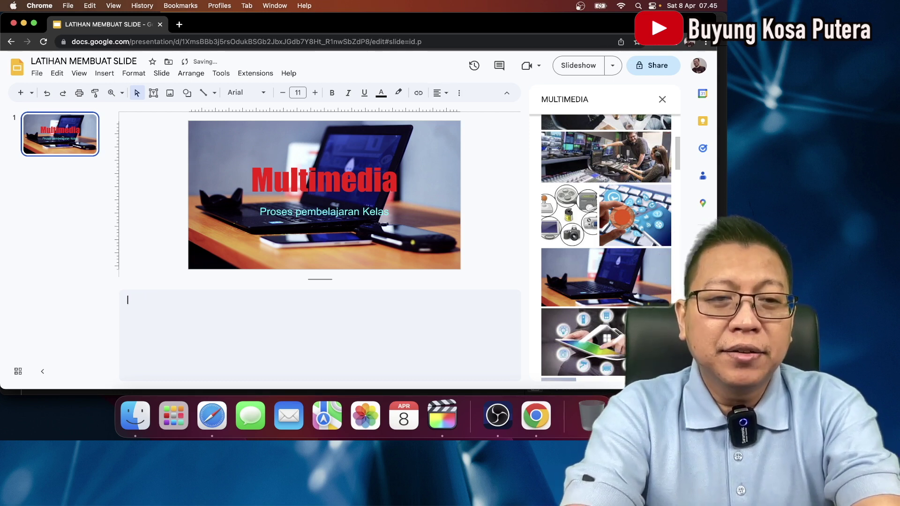
Step: Write "Slide ini membahas :" in the speaker notes and start a numbered list below it with "Pengenalan diri pembicara"
type("Slide ini membahas")
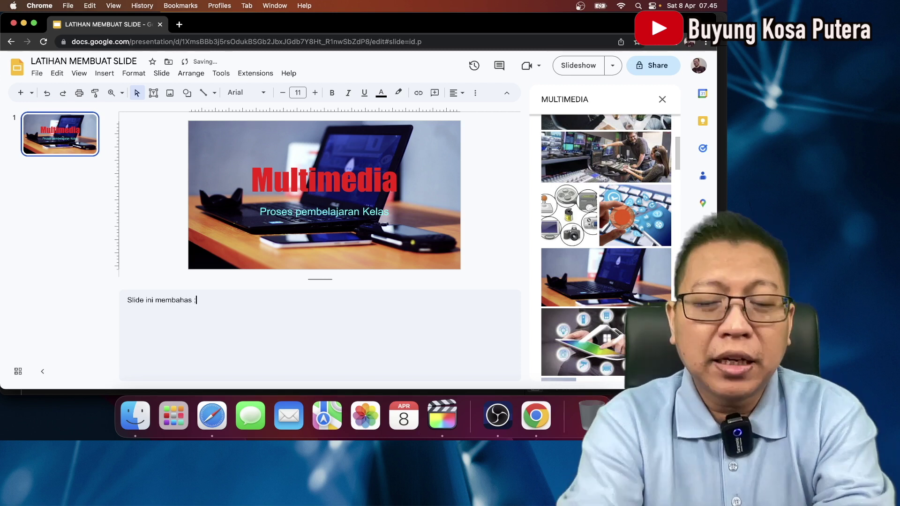
type(" :")
key("Return")
type("1. penge")
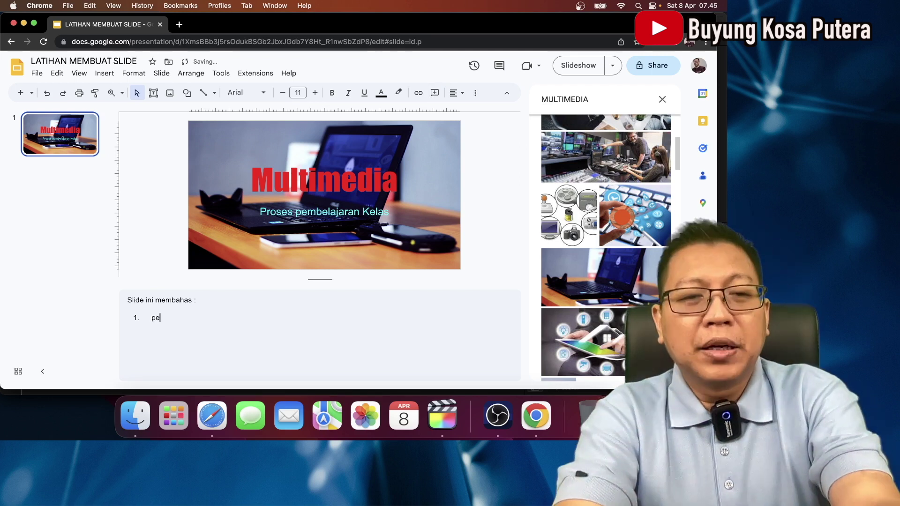
type("nalan diri pembi")
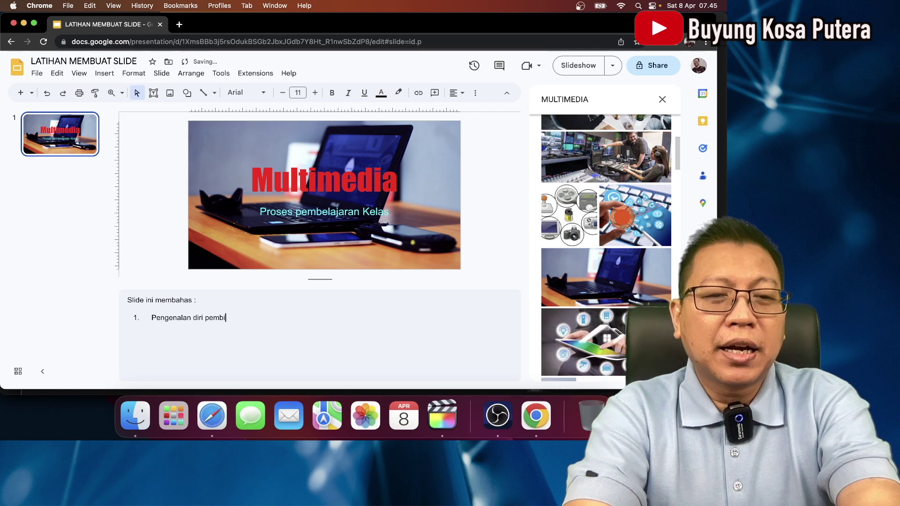
type("ac")
key("BackSpace")
key("BackSpace")
type("cara")
key("Return")
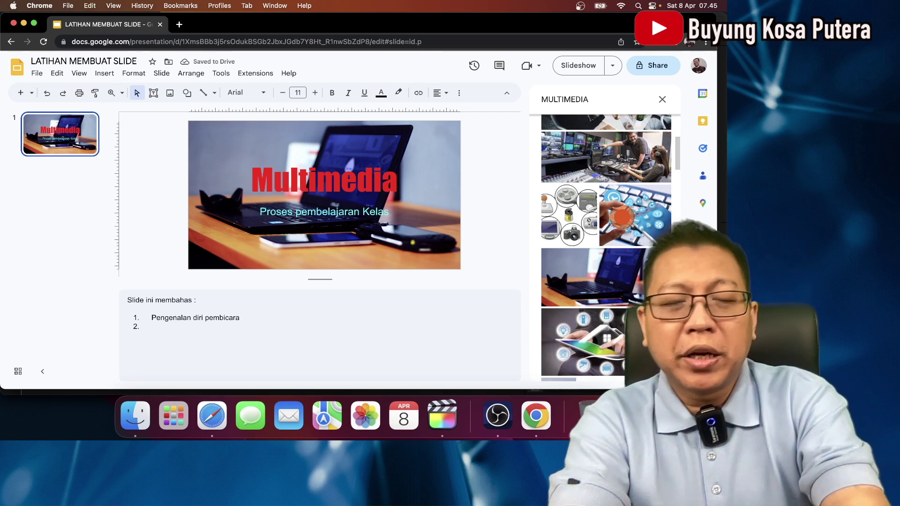
Step: Add "Durasi Pembelajaran" and "Metode pembelajaran" as the second and third items of the numbered list in the notes
type("Dur")
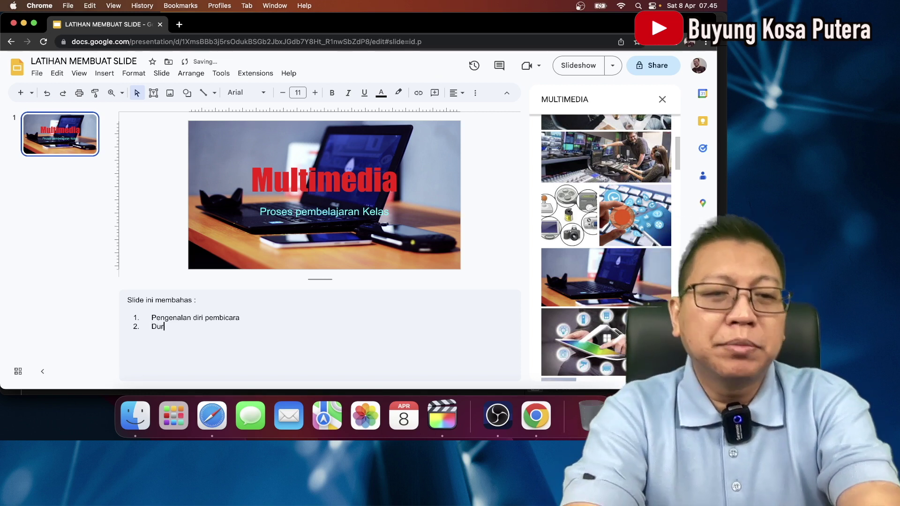
type("asi Pemb")
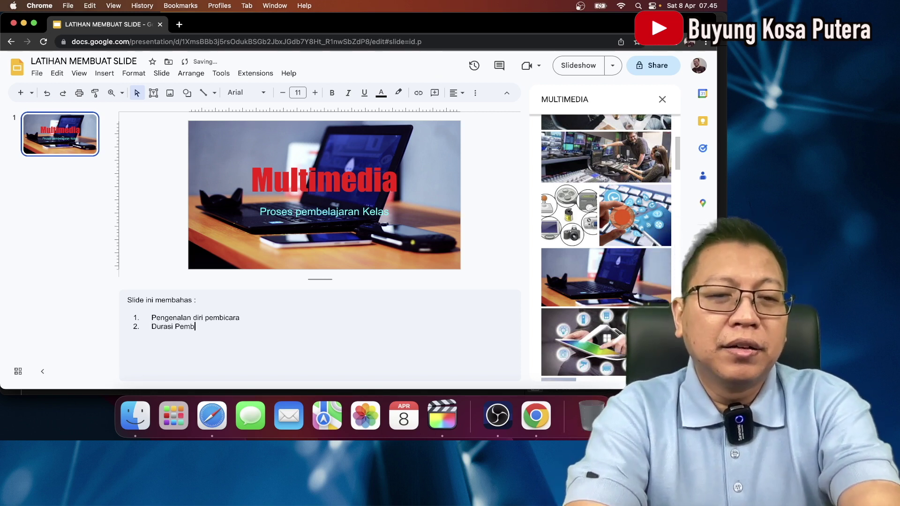
type("elajaran")
key("Return")
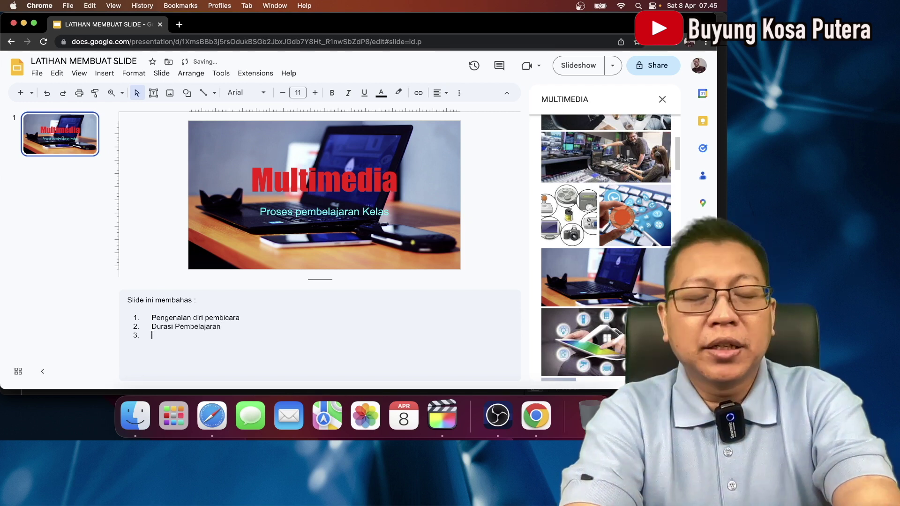
type("Metode pemb")
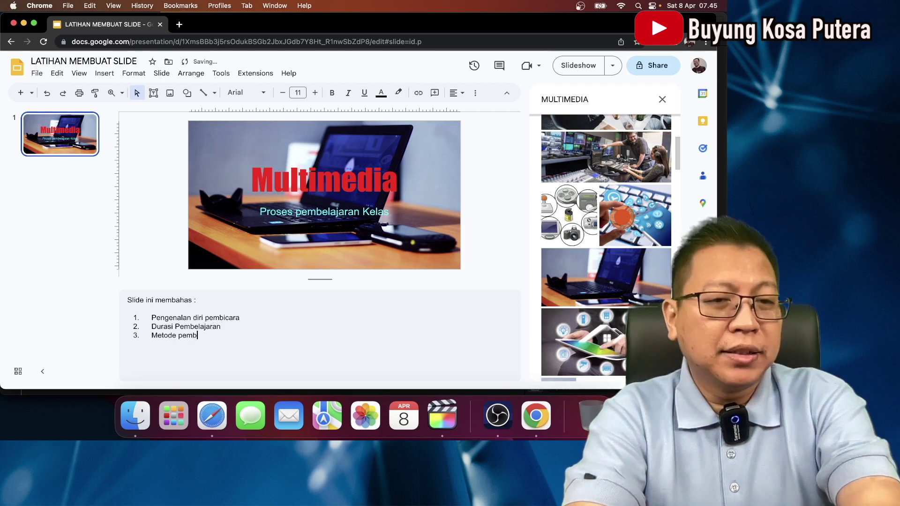
type("elajaran")
key("Return")
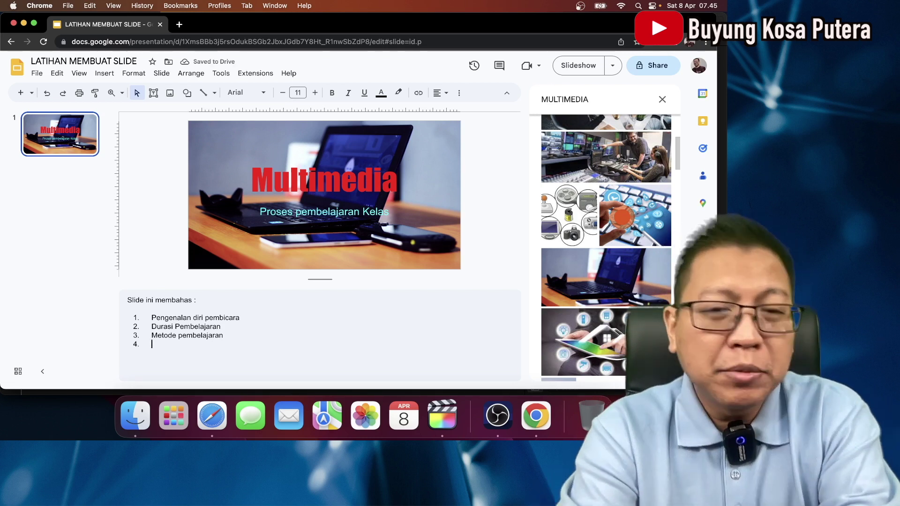
Step: Add "Mengapa penting belajar multimedia" as the fourth item of the numbered list in the notes
type("mengapa penting belajar mul")
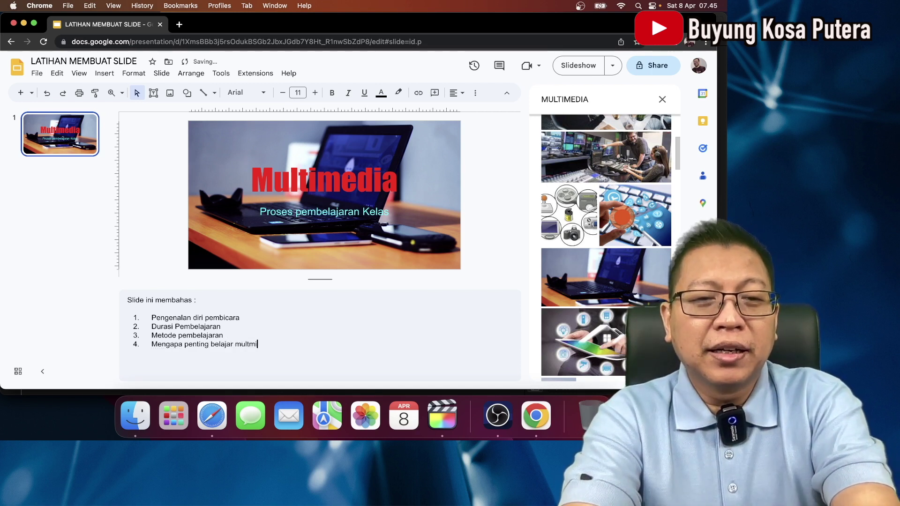
type("tm")
key("BackSpace")
key("BackSpace")
type("t")
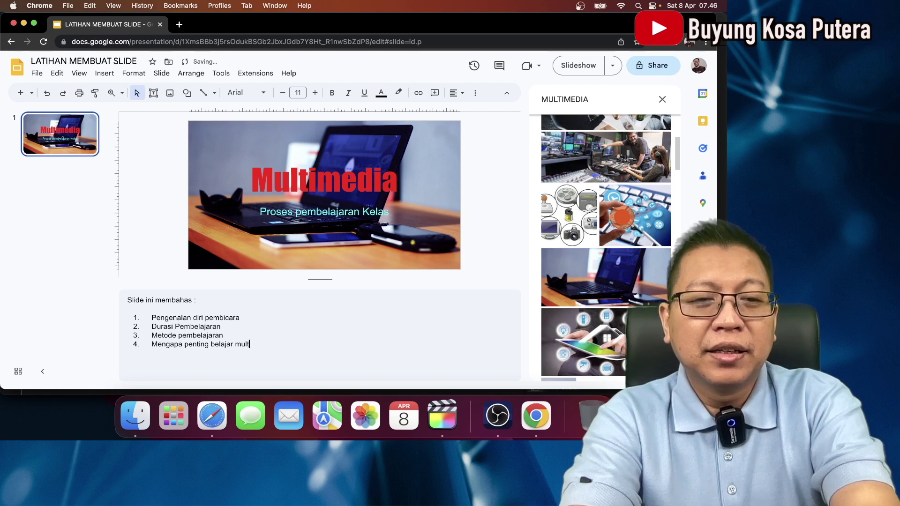
type("imdiedia")
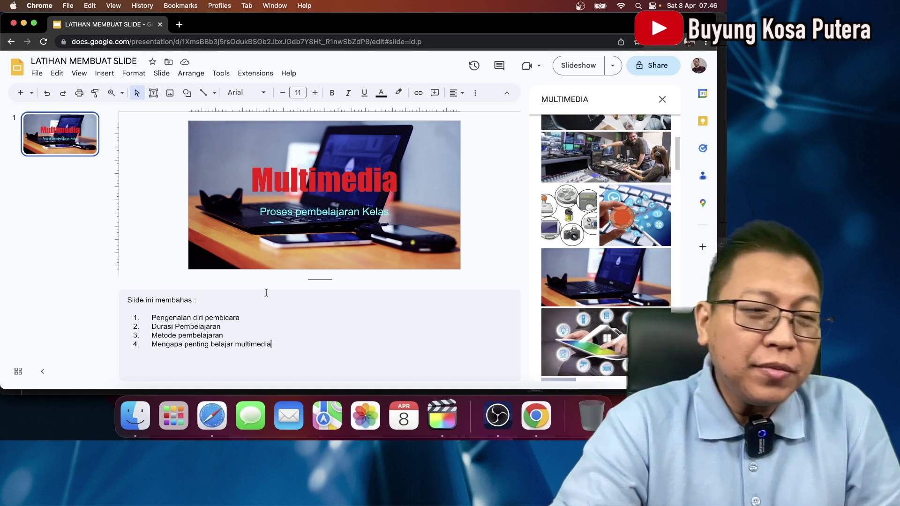
Step: Add a new blank title-and-body slide after the title slide
left_click(47, 140)
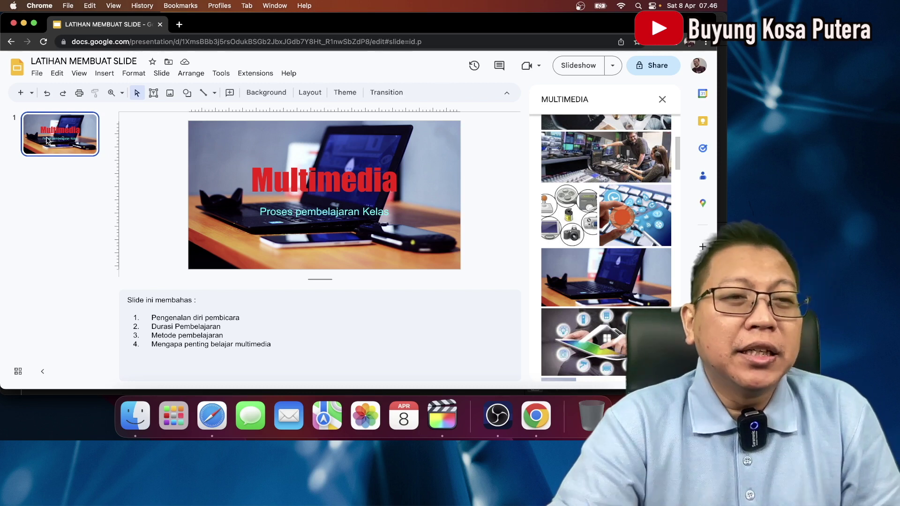
right_click(48, 140)
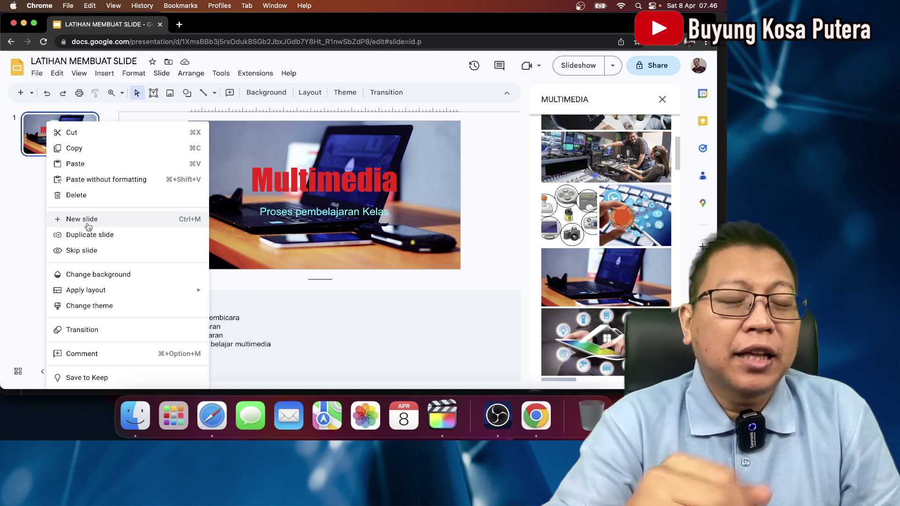
left_click(22, 227)
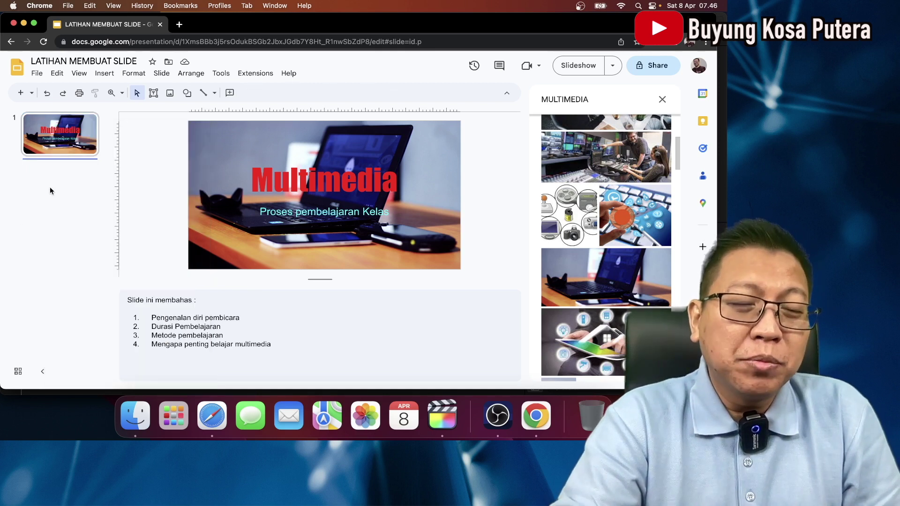
right_click(74, 143)
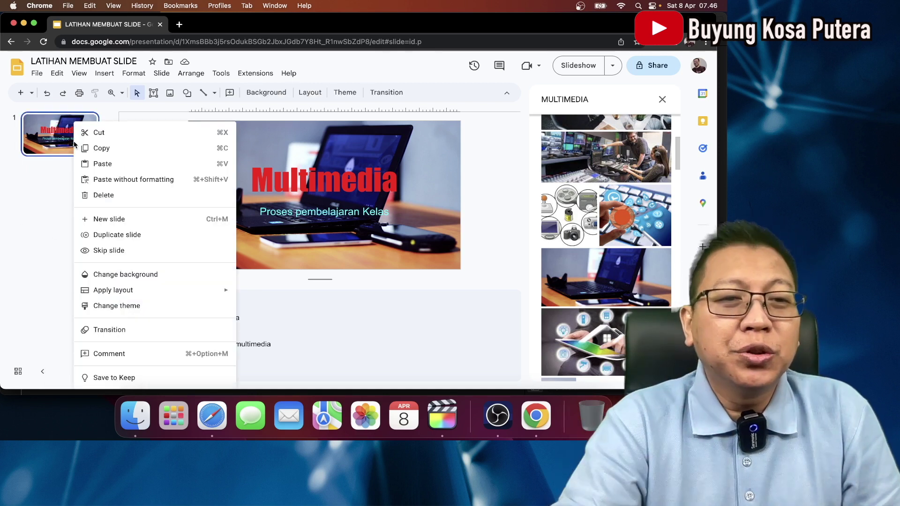
left_click(146, 219)
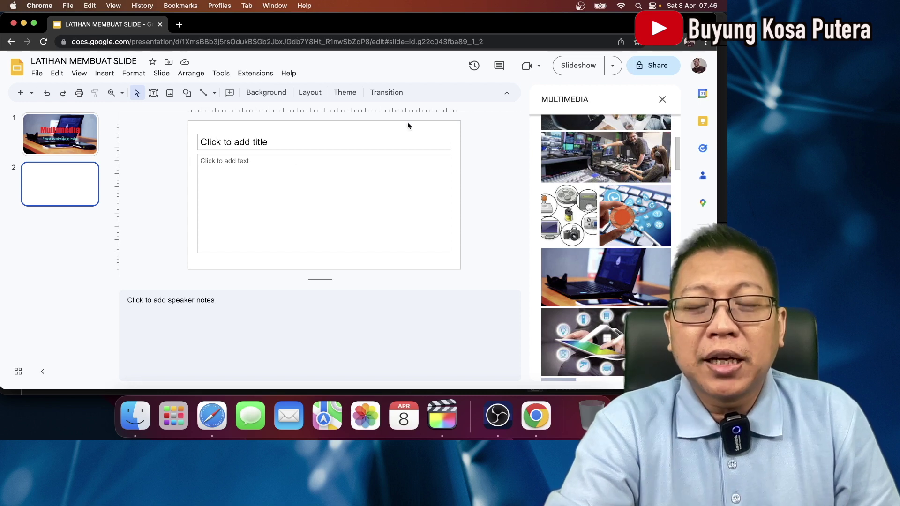
Step: Insert the tablet illustration with design-software cubes from the MULTIMEDIA image results into slide 2 and place it over the slide's left half
scroll(650, 156, "up", 4)
mouse_move(650, 156)
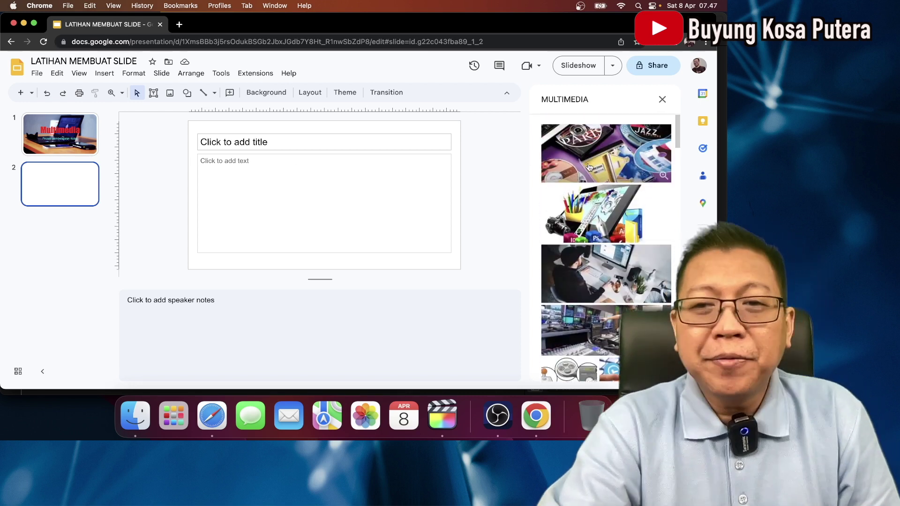
mouse_move(623, 206)
left_click_drag(623, 206, 300, 183)
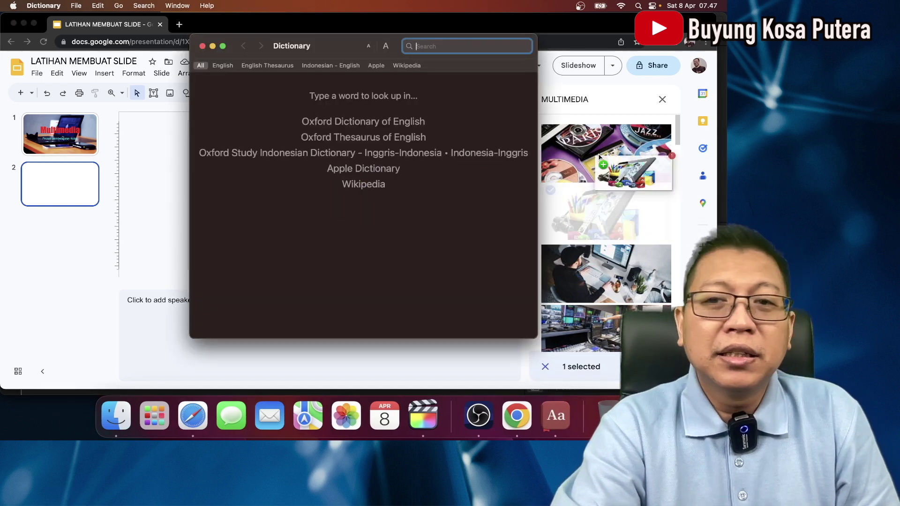
key("super+w")
left_click_drag(604, 214, 236, 193)
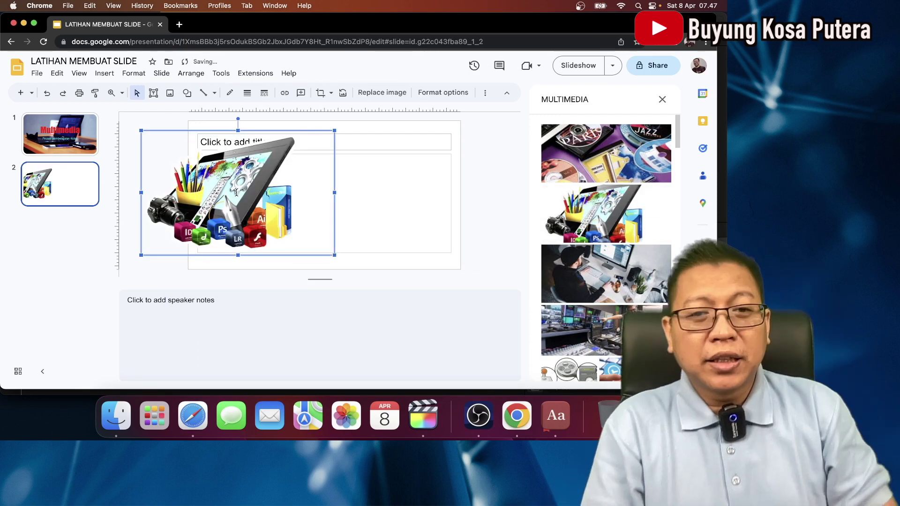
mouse_move(331, 190)
left_mouse_down()
mouse_move(309, 190)
mouse_move(319, 190)
left_mouse_up()
Step: Enter "Dunia Tanpa Multimedia" as the title of slide 2
left_click(410, 137)
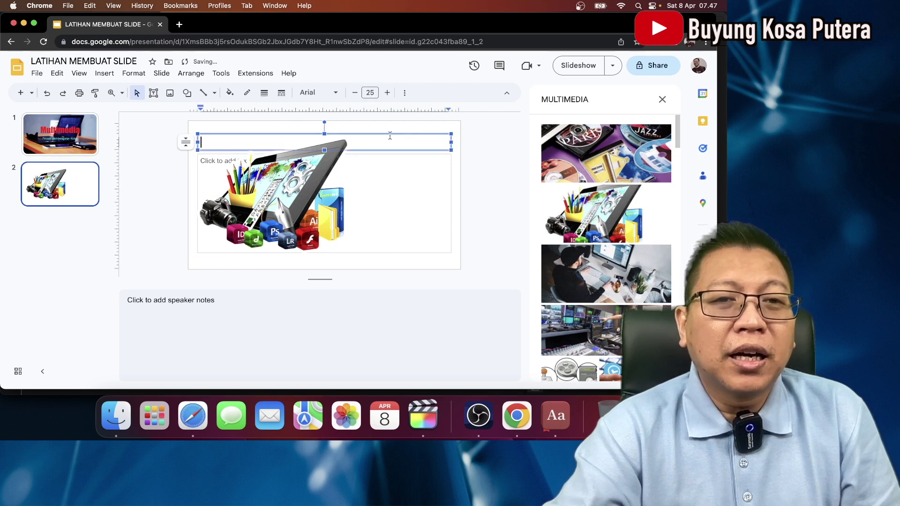
left_click(354, 135)
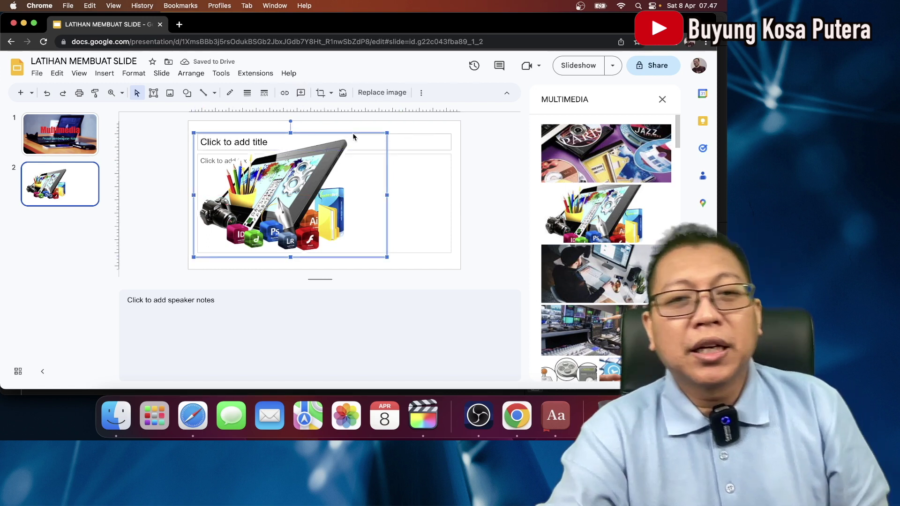
left_click(418, 139)
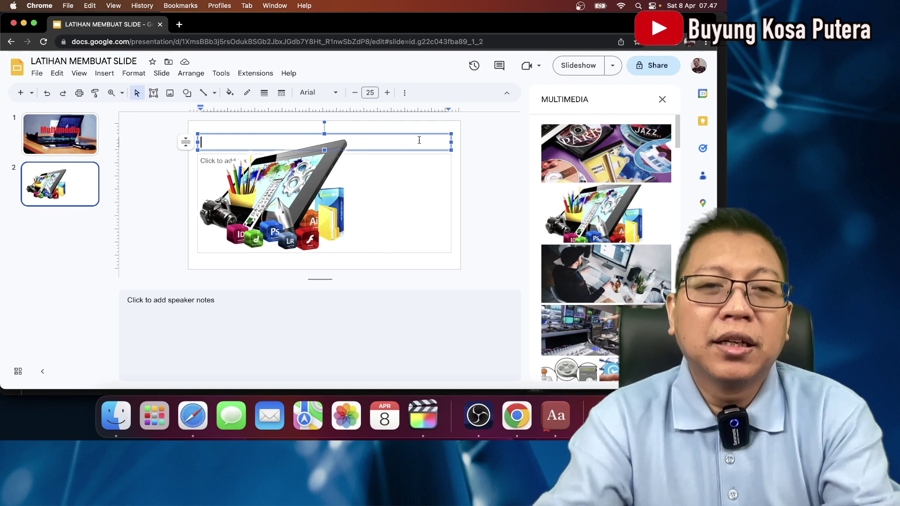
type("tes")
key("BackSpace")
key("BackSpace")
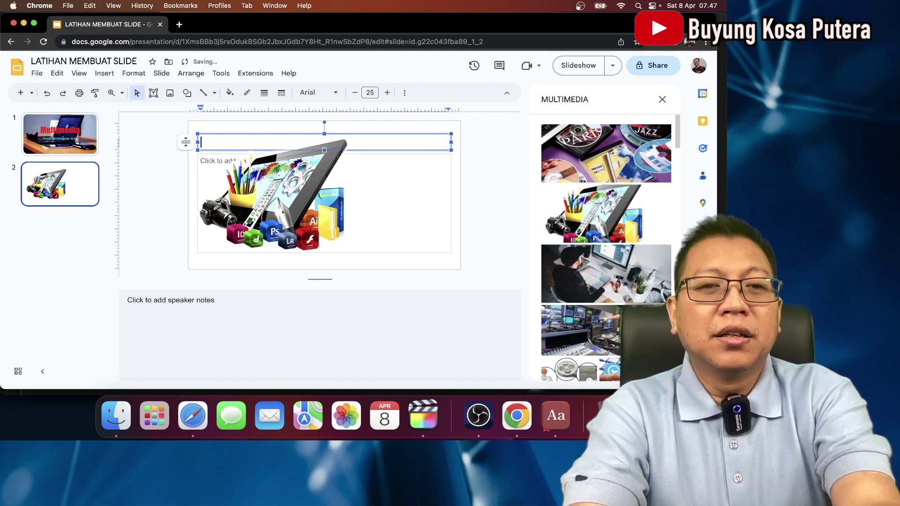
type("Dunia ")
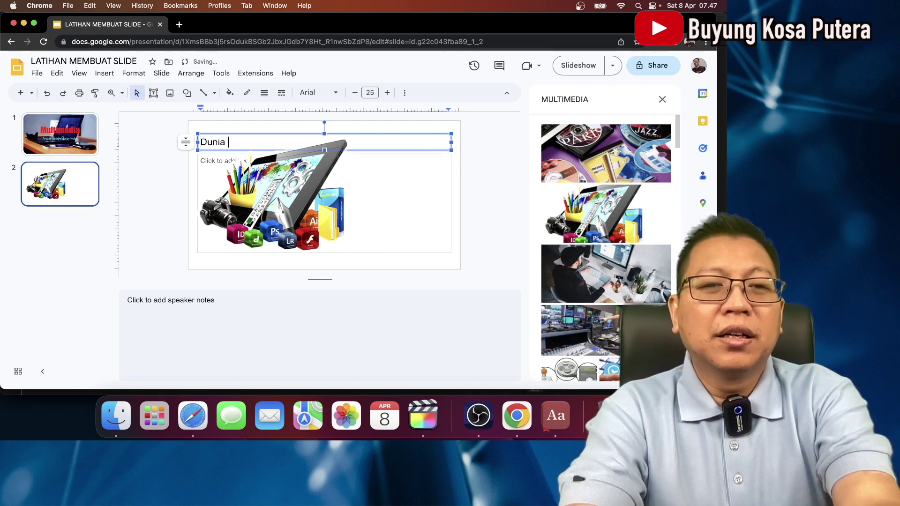
type("Tanpa Multimedia")
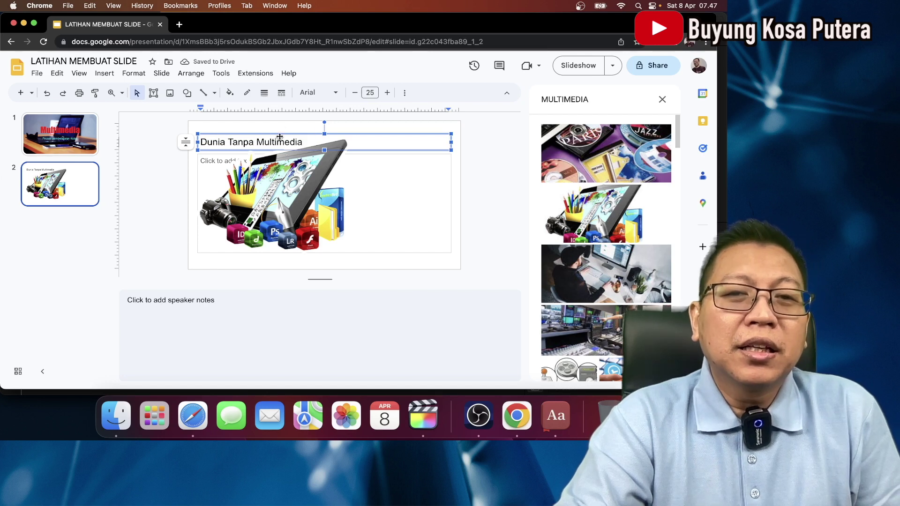
Step: Right-align the title text of slide 2
left_click(404, 94)
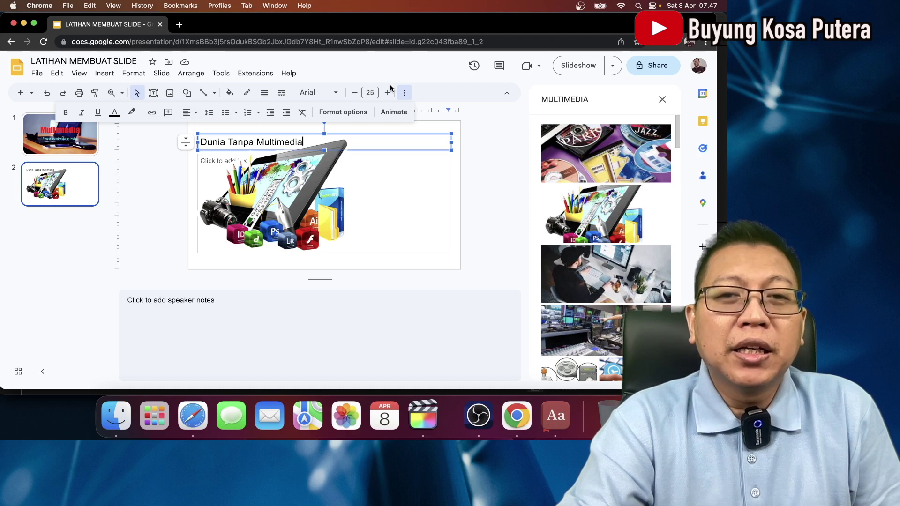
left_click(195, 113)
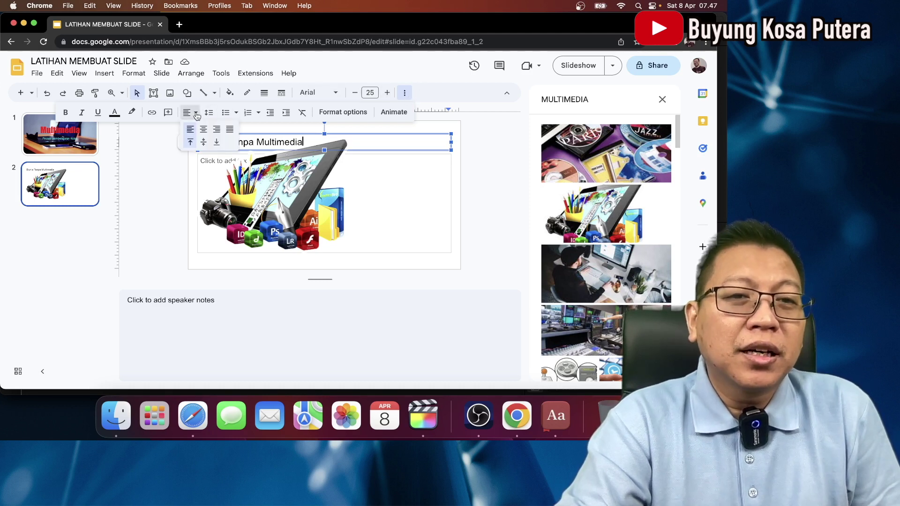
left_click(216, 133)
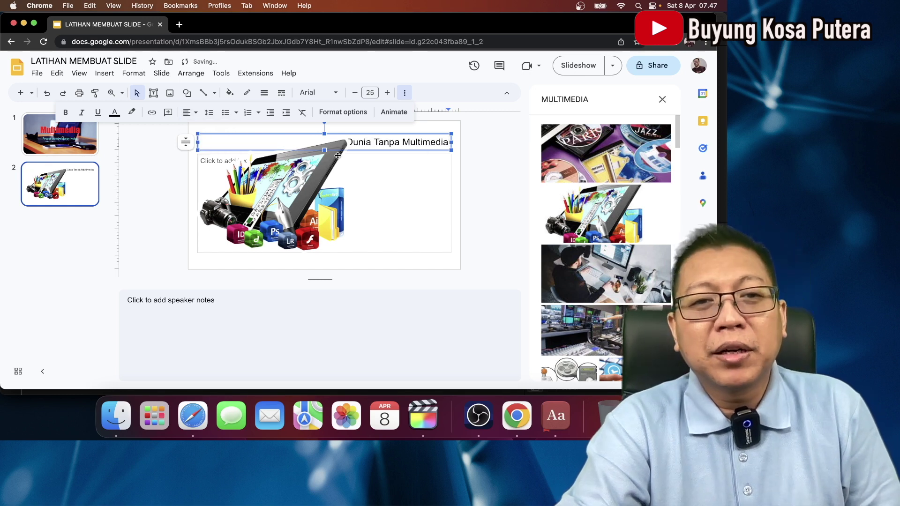
Step: Shift the tablet illustration slightly left and up so that it sits clear of the right-aligned title
left_click(369, 210)
left_click(304, 204)
left_click_drag(298, 204, 287, 204)
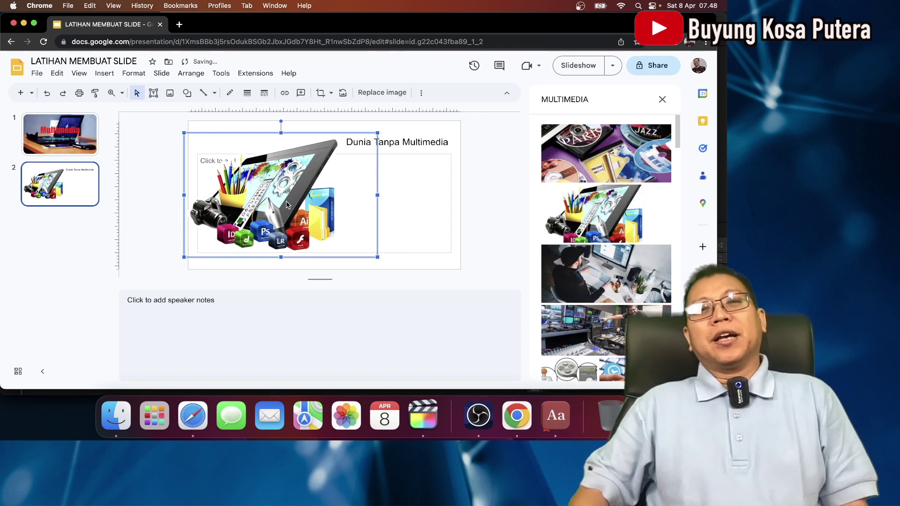
left_click(523, 174)
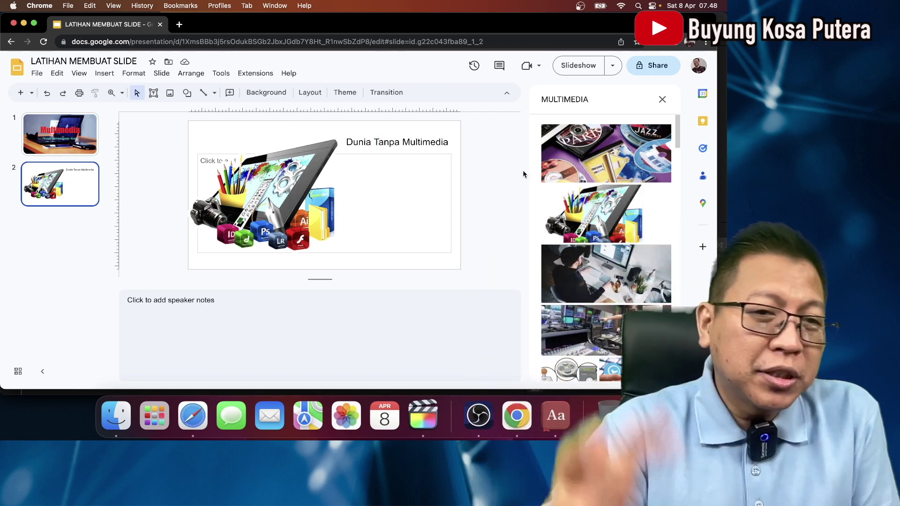
left_click(370, 143)
mouse_move(349, 142)
left_mouse_down()
mouse_move(382, 140)
mouse_move(353, 135)
left_mouse_up()
left_click(417, 138)
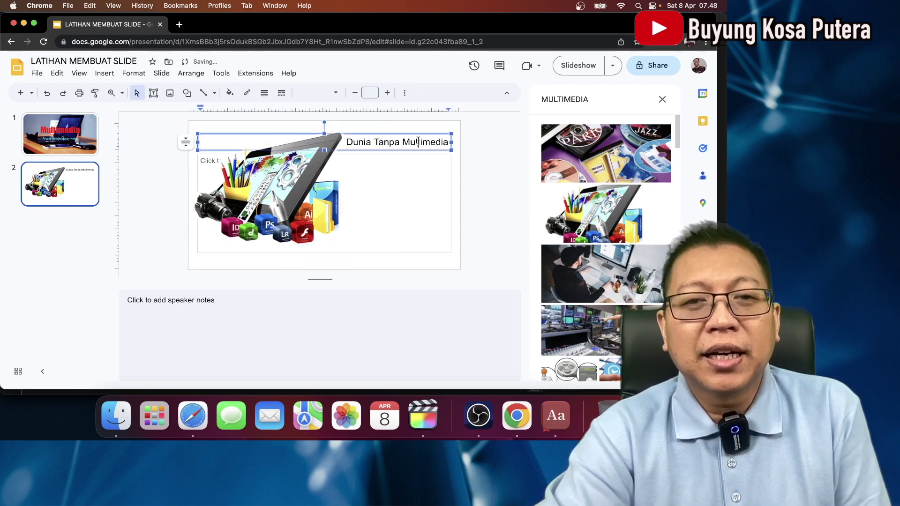
left_click(386, 94)
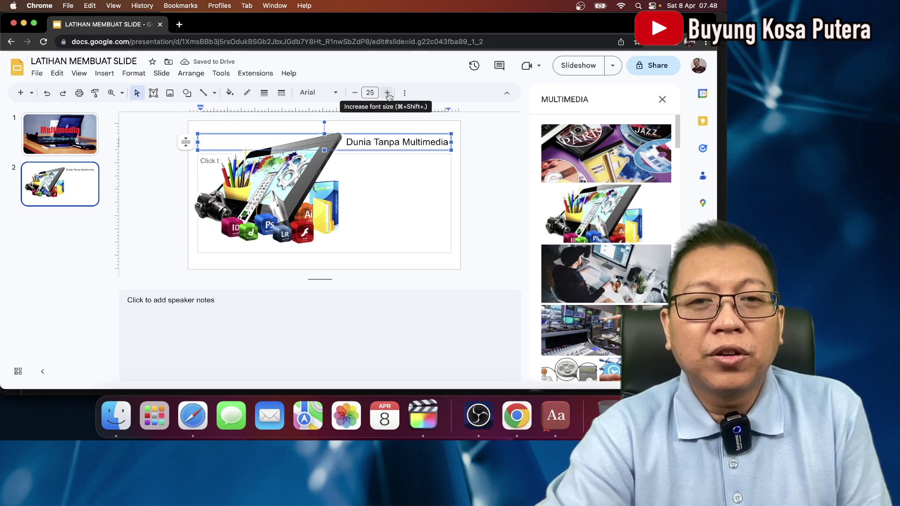
left_click(386, 95)
left_click(388, 96)
left_click(356, 142)
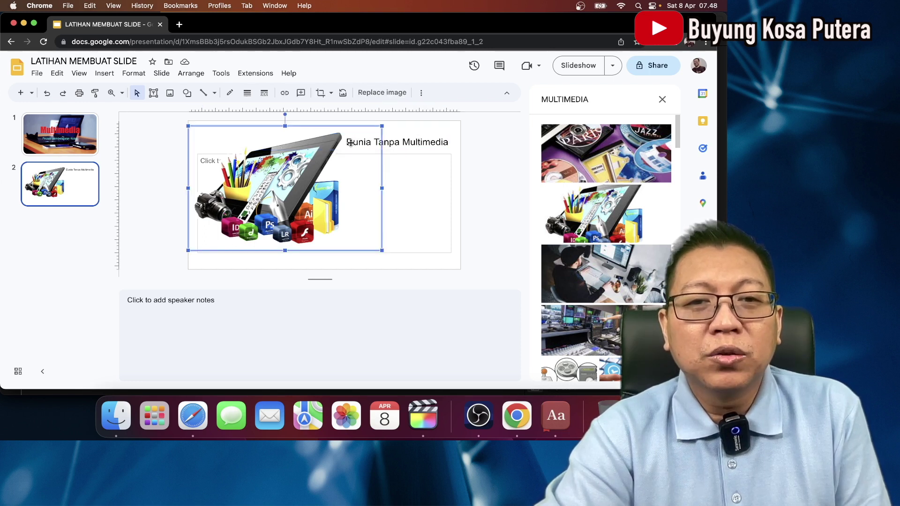
Step: Increase the font size of the whole slide 2 title to 35
left_click(401, 141)
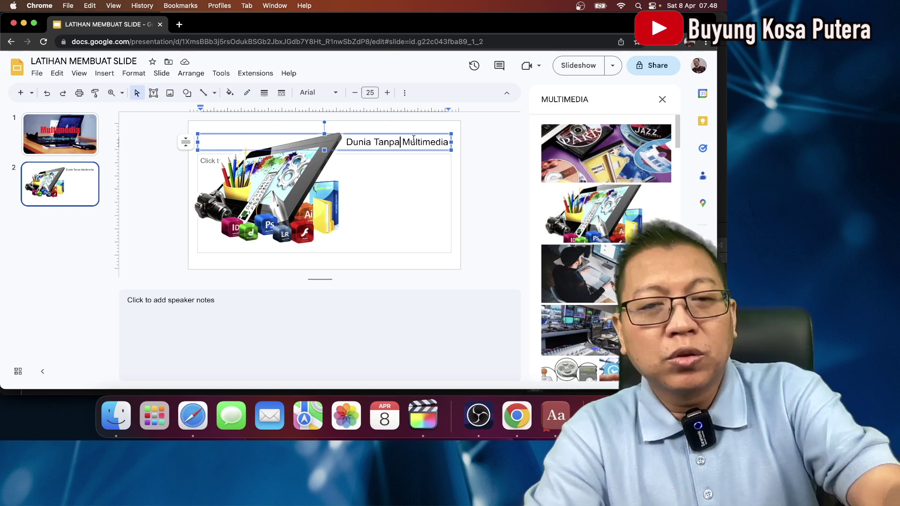
triple_click(414, 140)
left_click(388, 93)
left_click(388, 95)
left_click(389, 95)
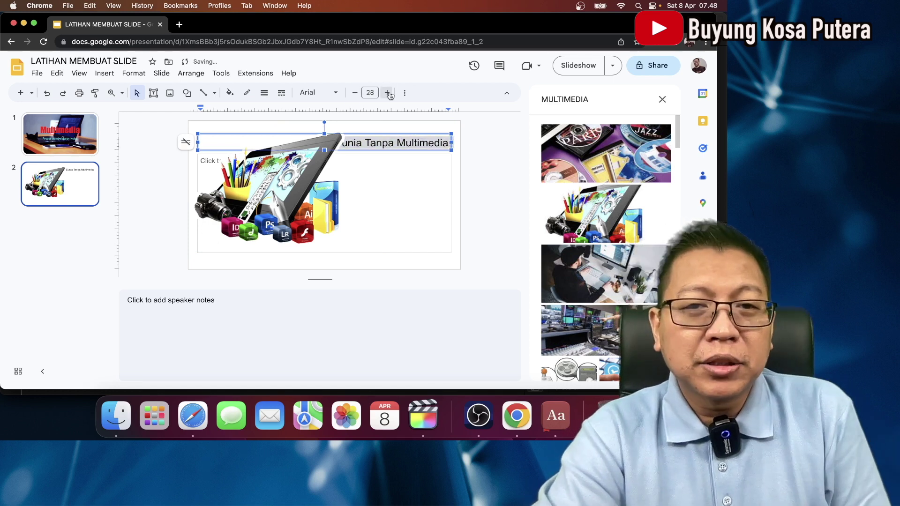
left_click(388, 95)
left_click(388, 95)
left_click(389, 95)
left_click(389, 95)
left_click(389, 95)
left_click(389, 95)
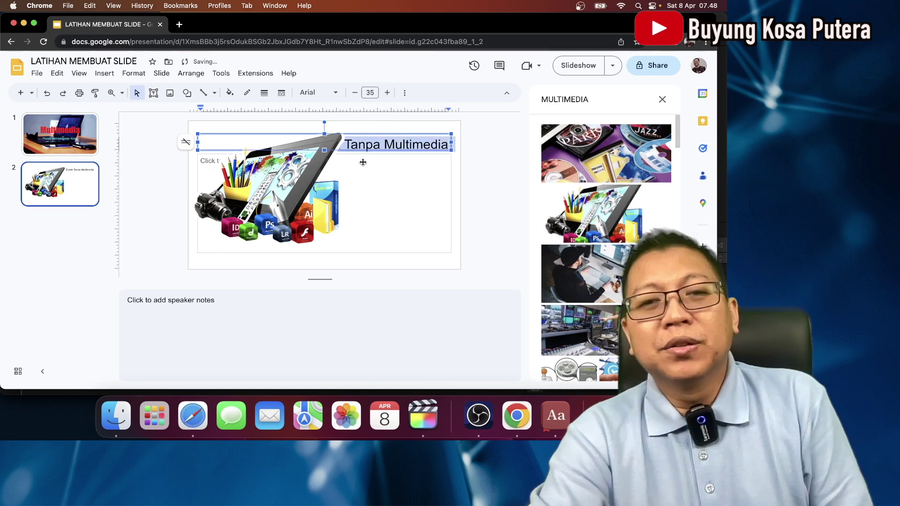
Step: Break the slide 2 title into three lines reading "Dunia", "Tanpa" and "Multimedia"
left_click(361, 150)
left_click(394, 144)
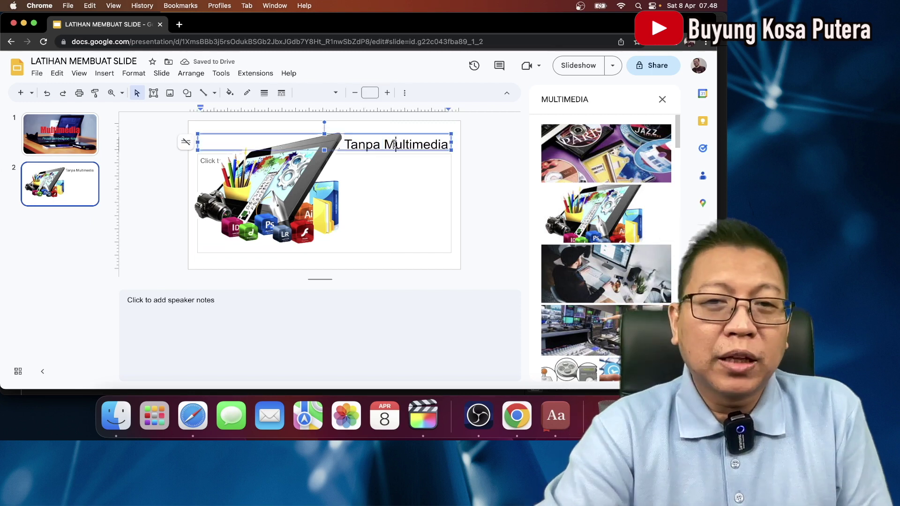
type("Dunia")
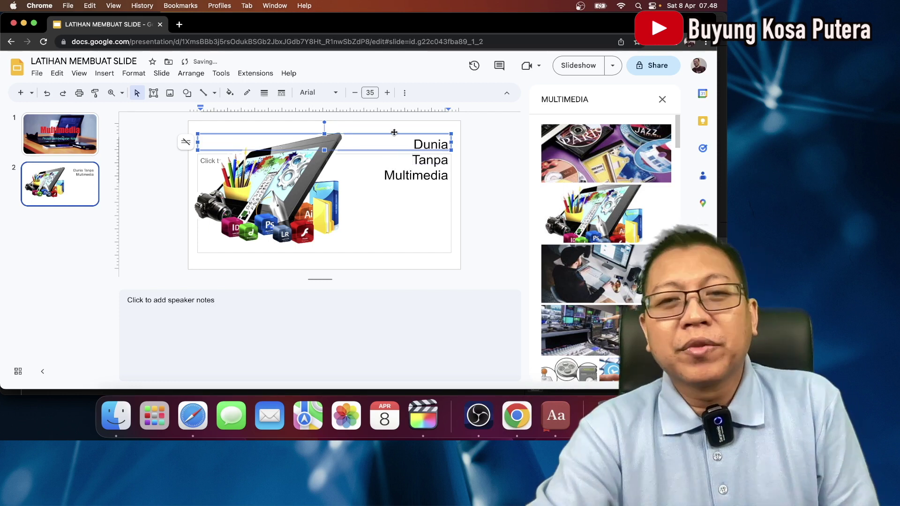
Step: Enlarge all three lines of the slide 2 title to font size 53
left_click_drag(412, 143, 435, 180)
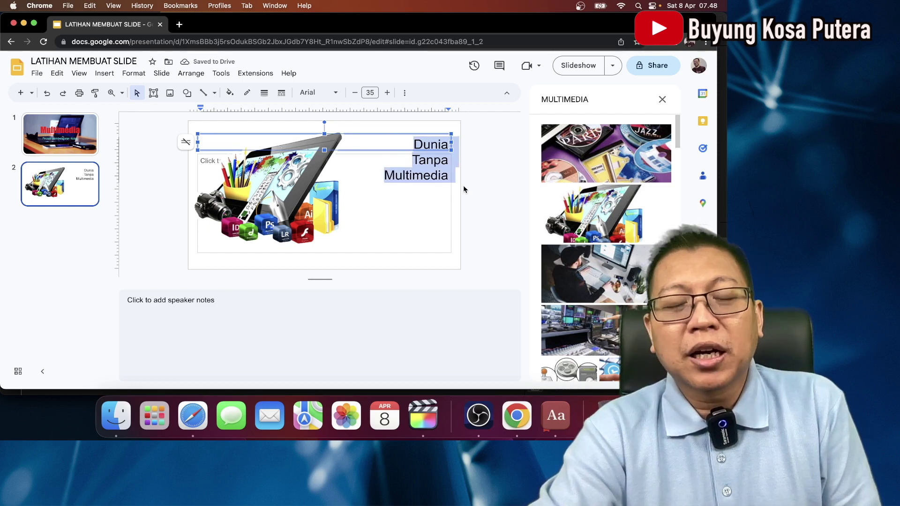
left_click(387, 92)
left_click(387, 93)
left_click(387, 92)
left_click(387, 93)
left_click(387, 93)
left_click(387, 93)
left_click(387, 93)
left_click(387, 93)
left_click(387, 93)
left_click(387, 93)
left_click(387, 93)
left_click(387, 93)
left_click(387, 93)
left_click(387, 93)
left_click(387, 93)
left_click(386, 93)
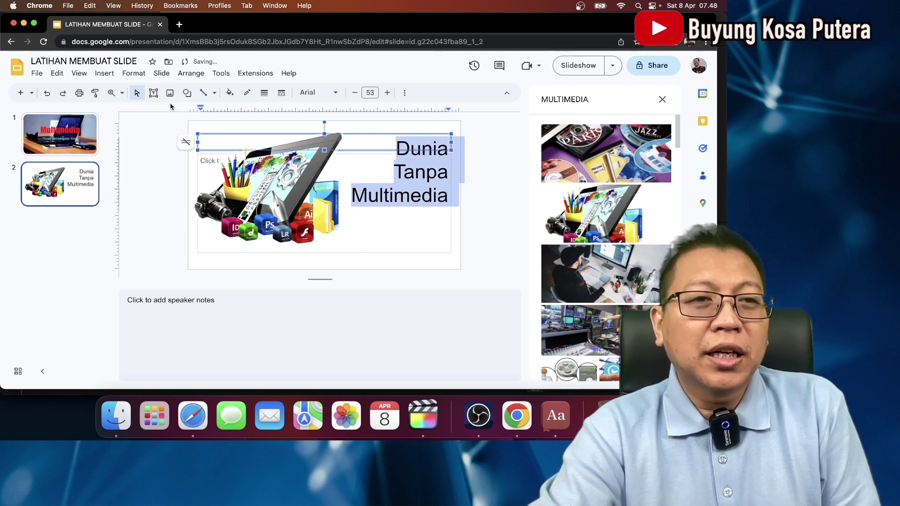
Step: Make the three-line title of slide 2 bold and leave the title box
left_click(409, 97)
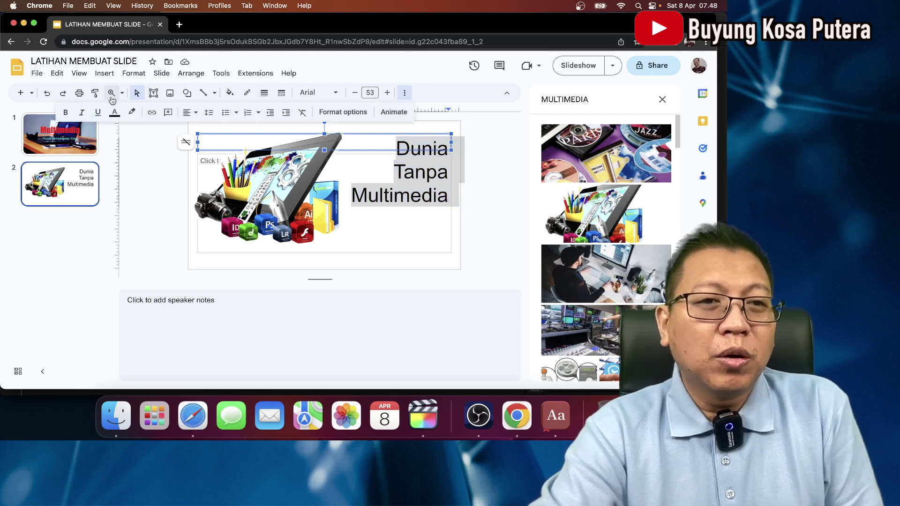
left_click(66, 113)
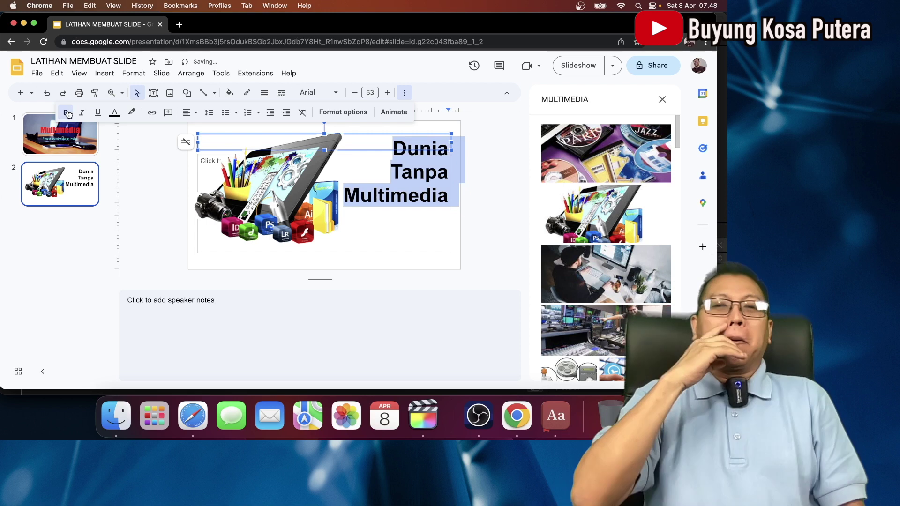
left_click(327, 323)
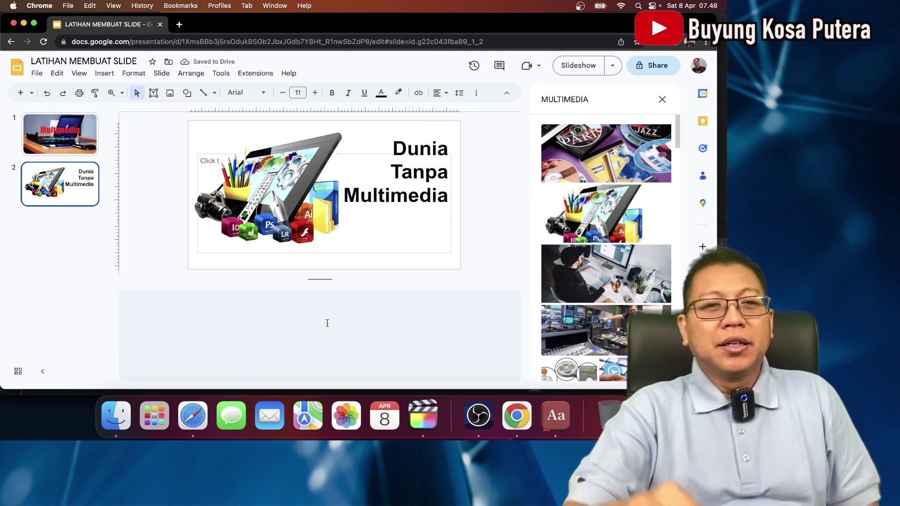
Step: Move the empty body text placeholder of slide 2 lower on the slide
left_click(203, 158)
left_click(394, 158)
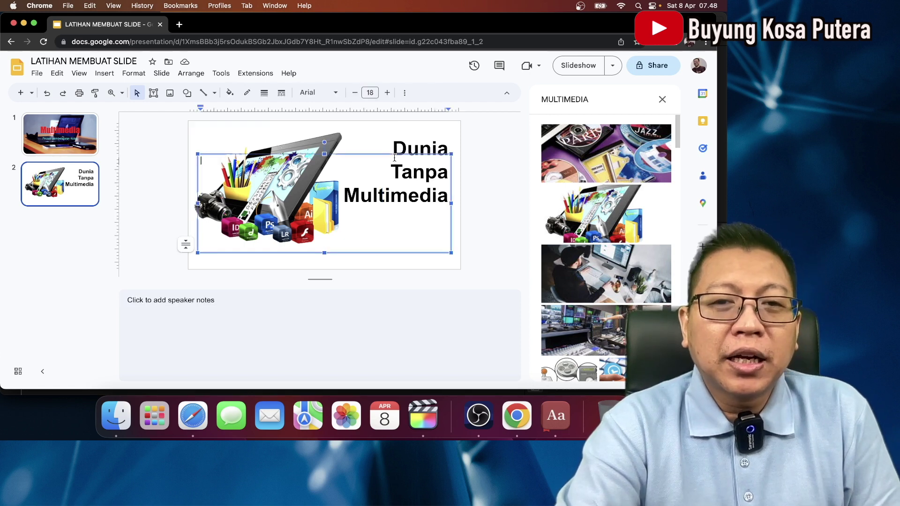
left_click(374, 154)
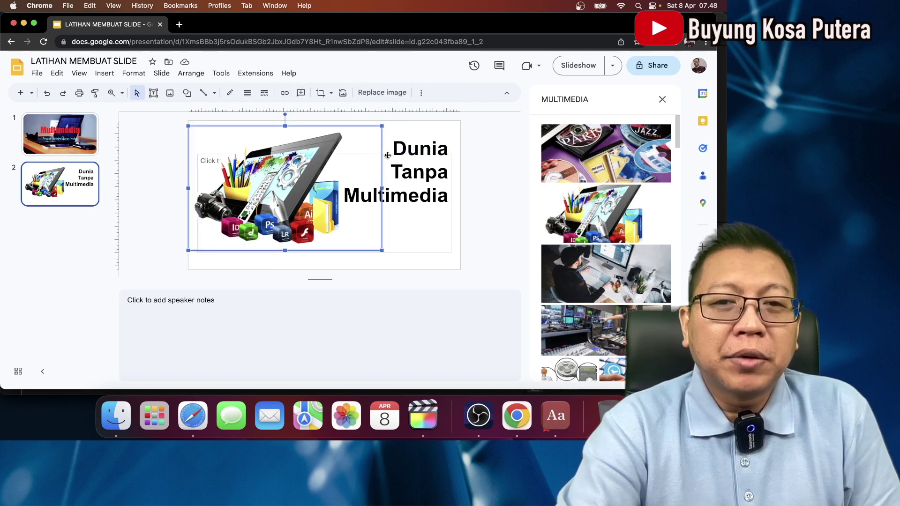
left_click_drag(387, 155, 389, 181)
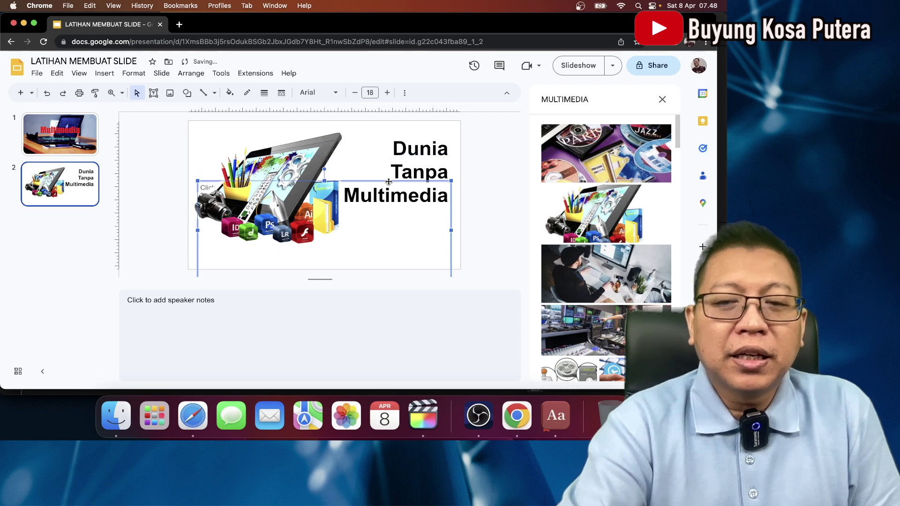
Step: Enter slide 2 speaker notes reading "Slide ini membahas :" and, on a new line, "Bagaimana duni kalau tidak ada multimedia"
key("Escape")
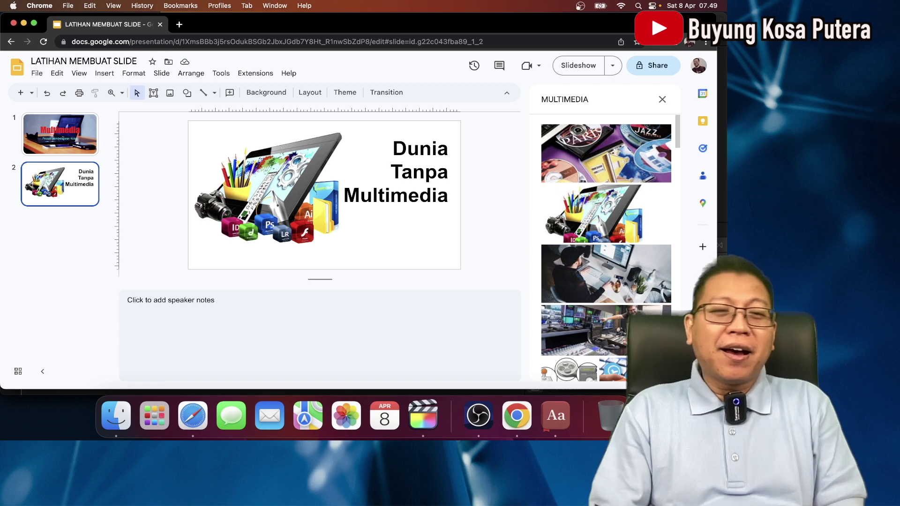
left_click(195, 308)
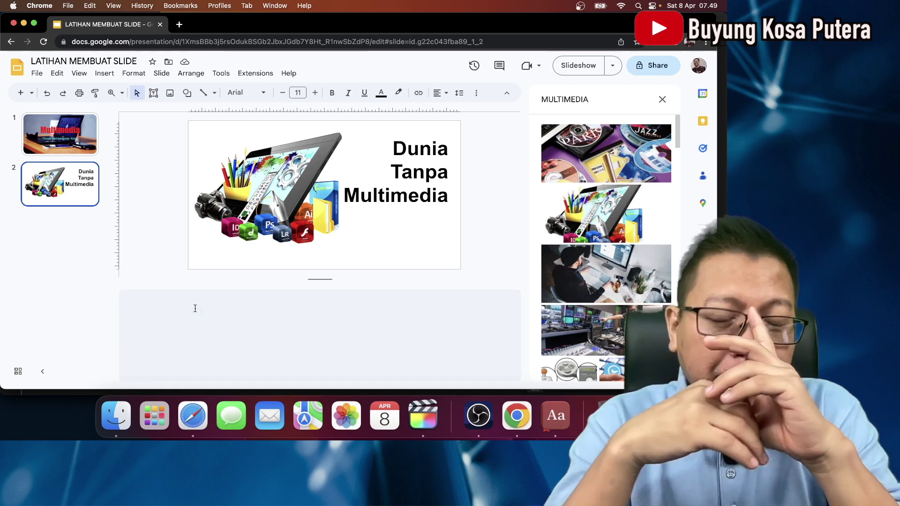
type("Slide ini membahas :")
key("Return")
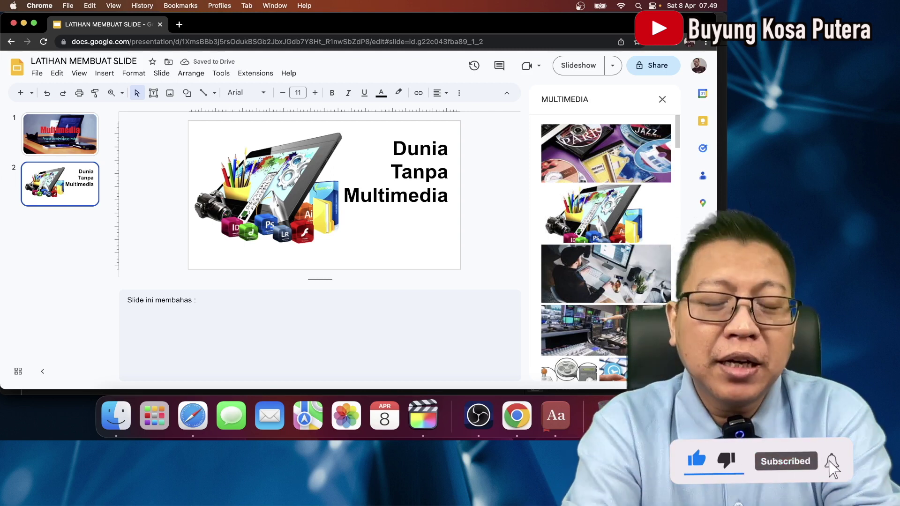
type("Bagaimana ")
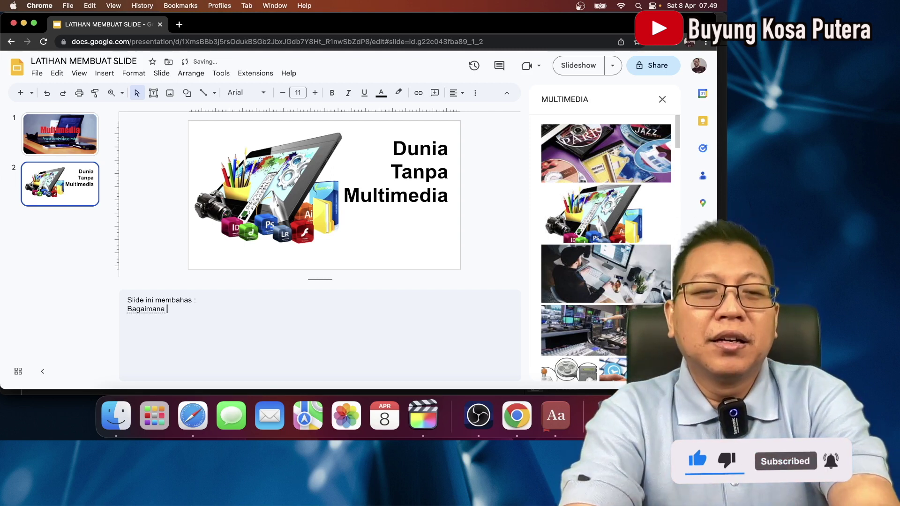
type("duni kala")
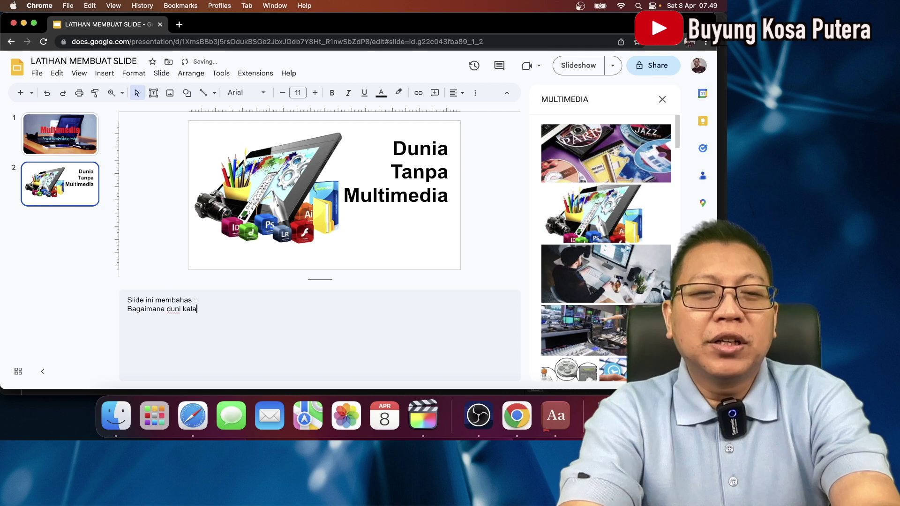
type("u tidak ad")
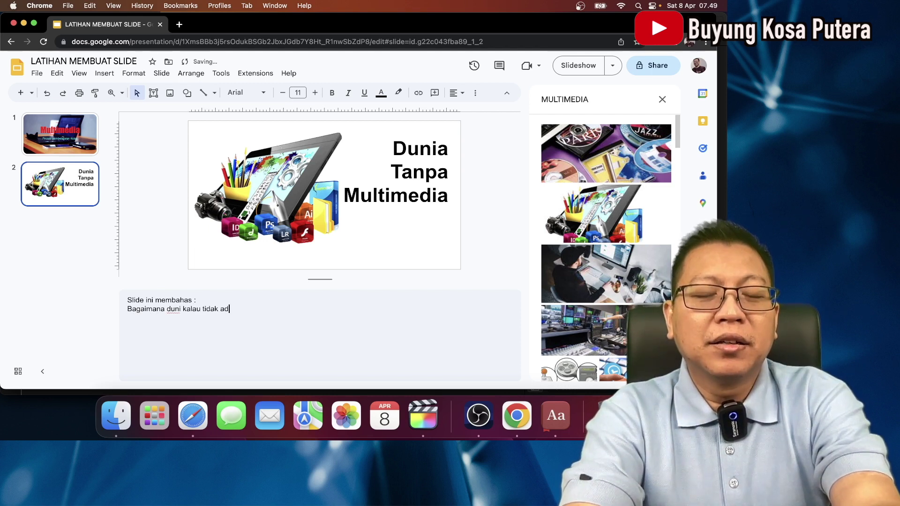
type("a multimedia")
key("Return")
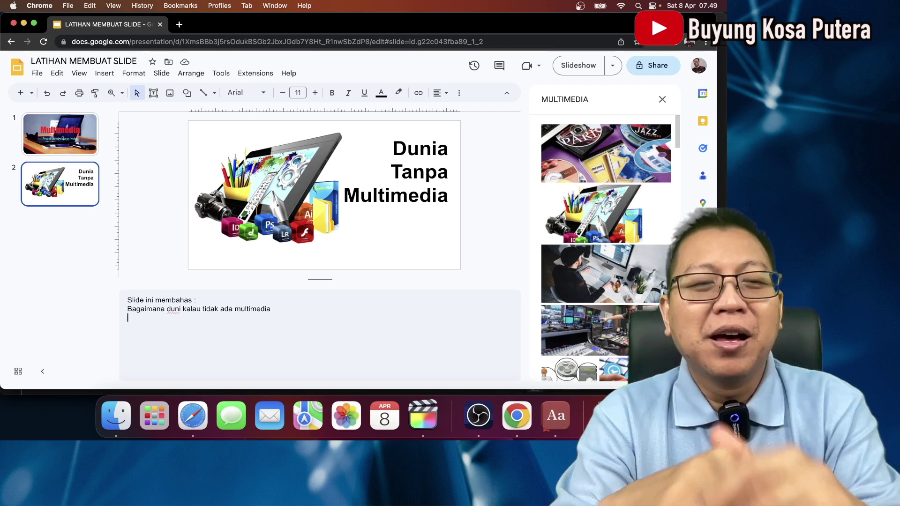
Step: Add "Fungsi multimedia" as the third line of the slide 2 speaker notes and close the MULTIMEDIA image search results
type("Fungsi m")
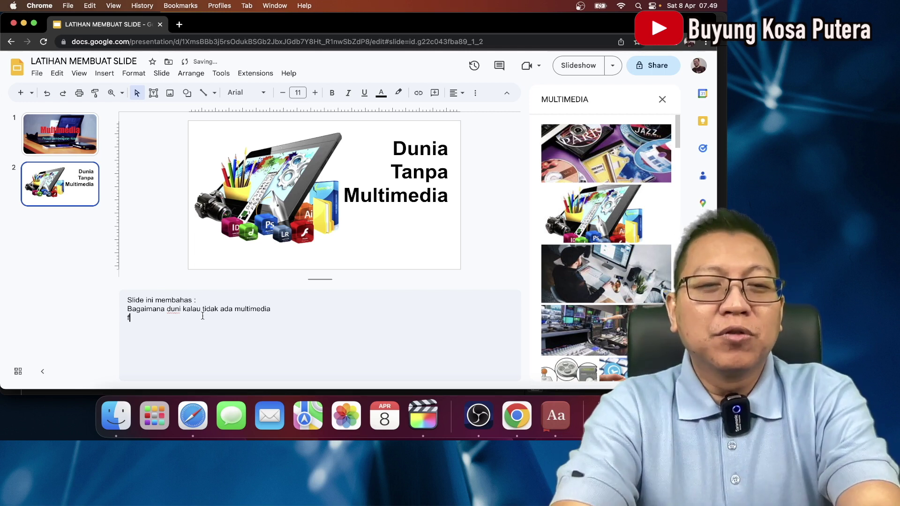
type("ultim")
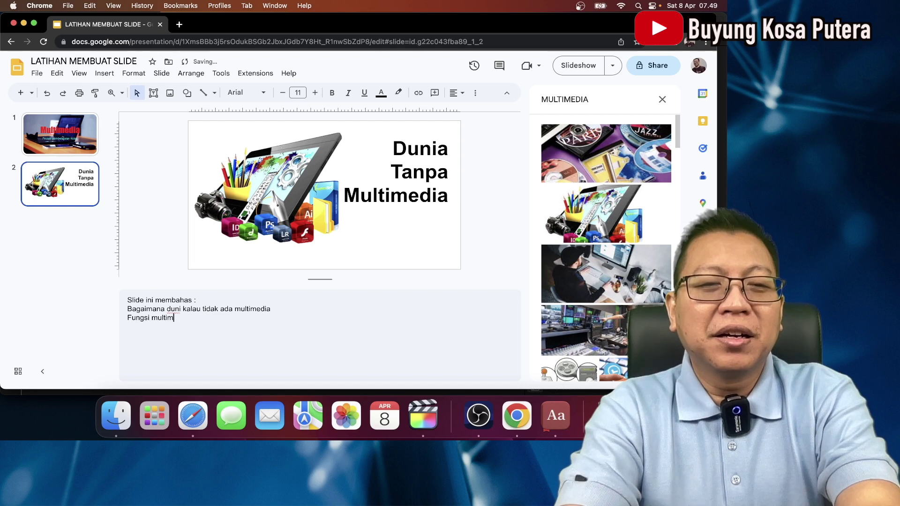
type("edia")
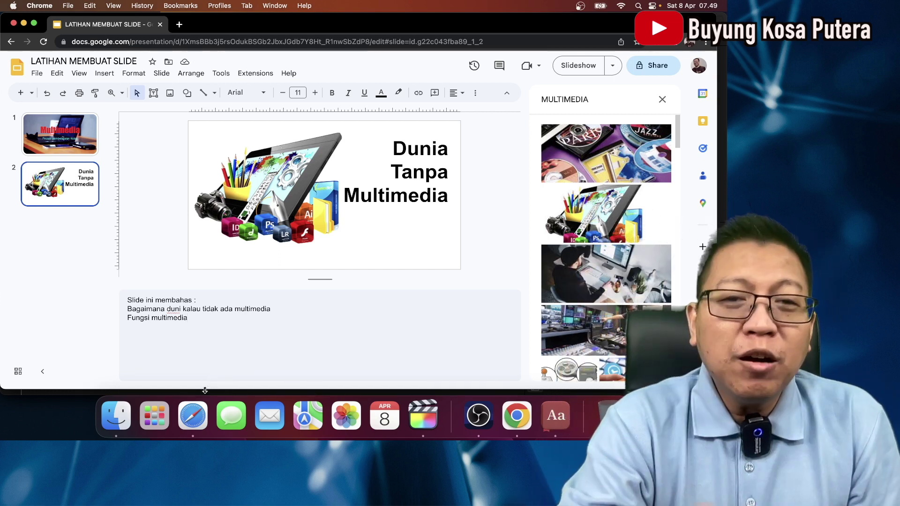
left_click(70, 273)
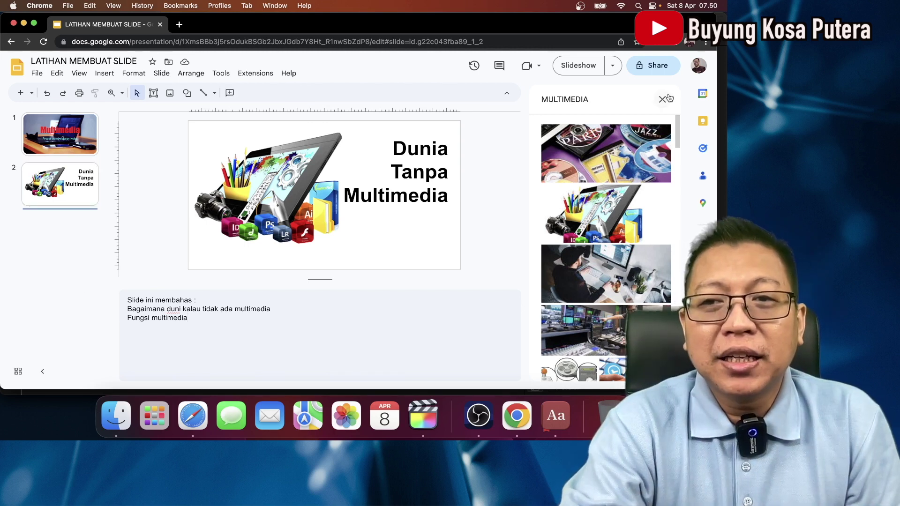
left_click(668, 97)
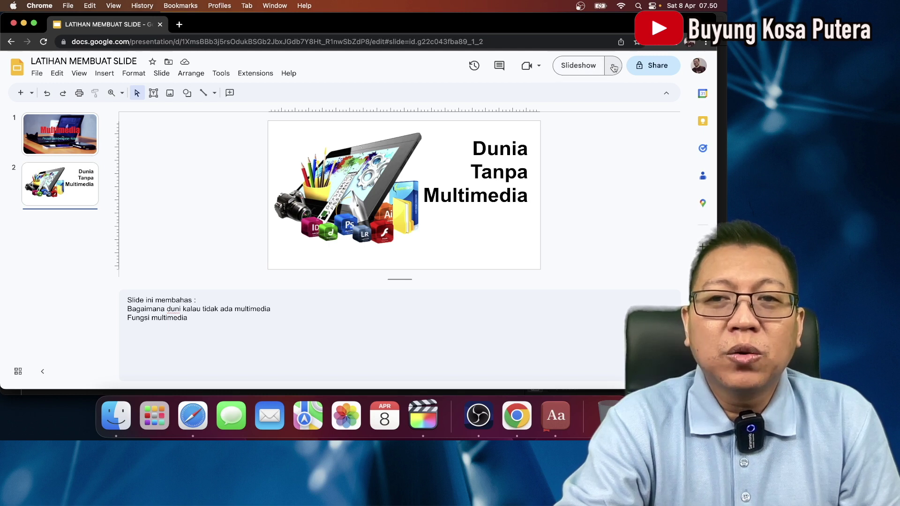
Step: Present slide 2 in presenter view and reposition the presenter window over the running slideshow
left_click(612, 66)
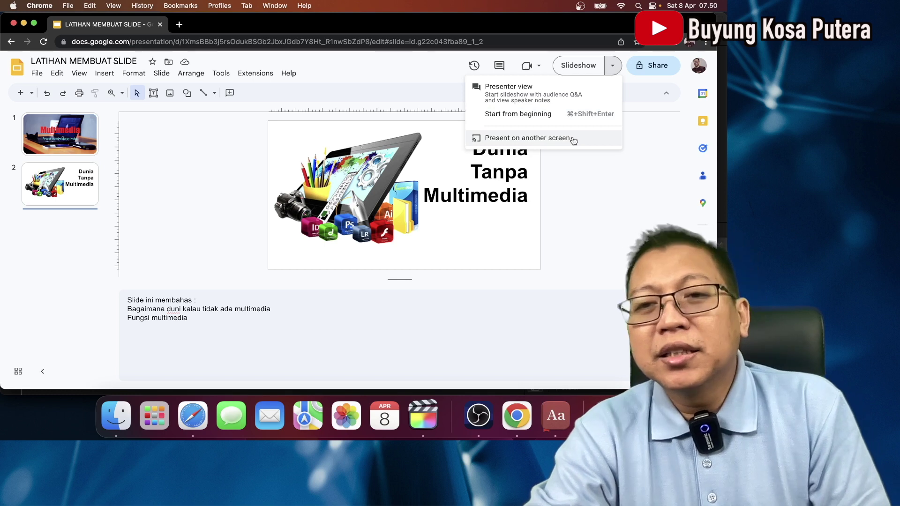
left_click(527, 95)
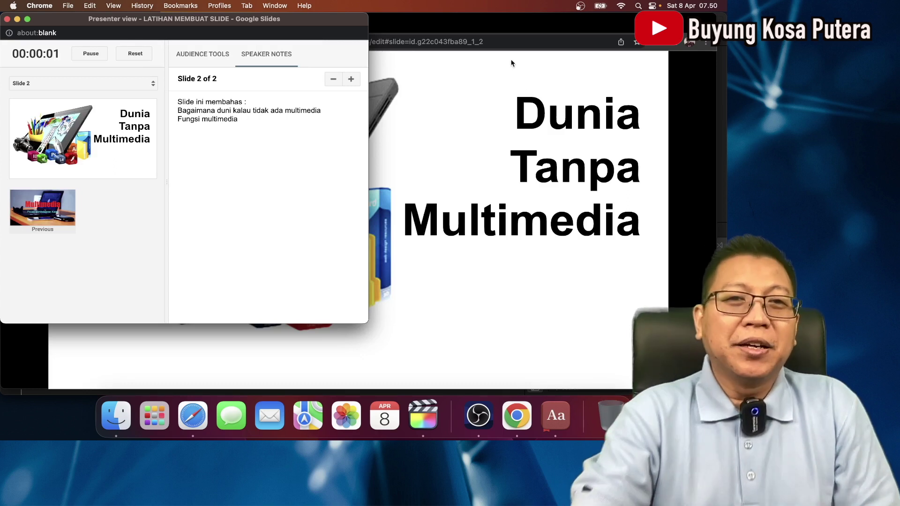
left_click_drag(152, 21, 172, 160)
left_click_drag(66, 158, 102, 163)
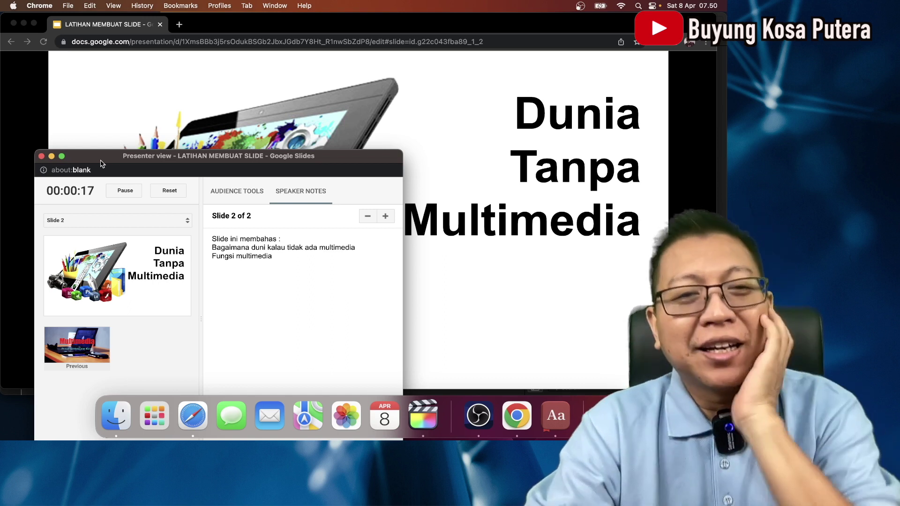
left_click_drag(112, 159, 117, 82)
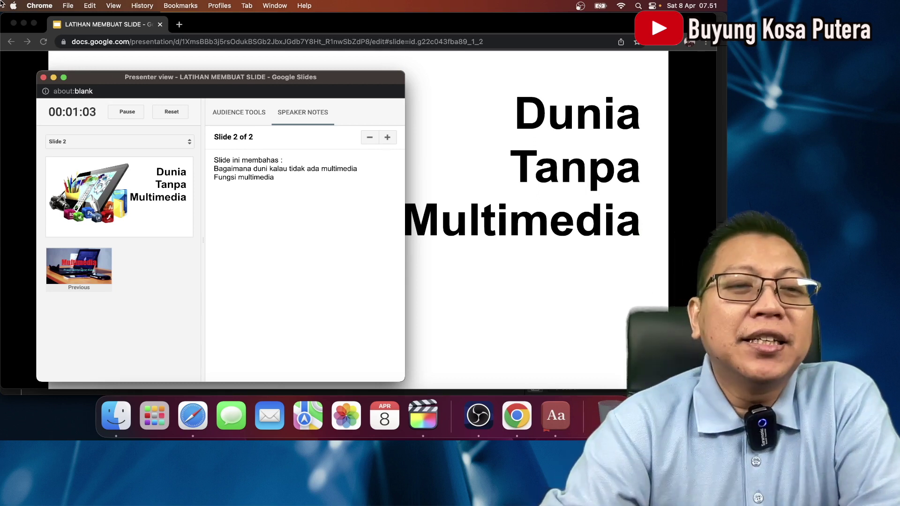
Step: Go back to slide 1 from presenter view, shift the presenter window to see the slide, and advance to slide 2
left_click(80, 262)
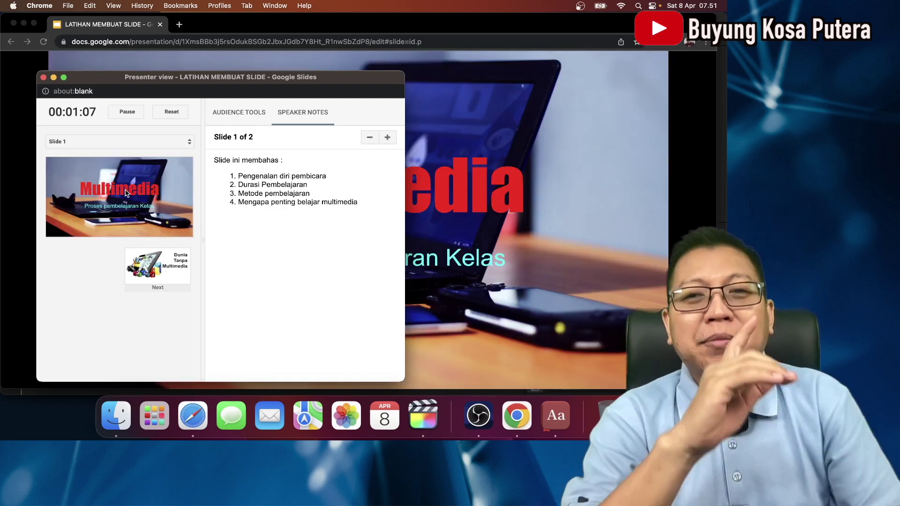
left_click_drag(180, 81, 378, 182)
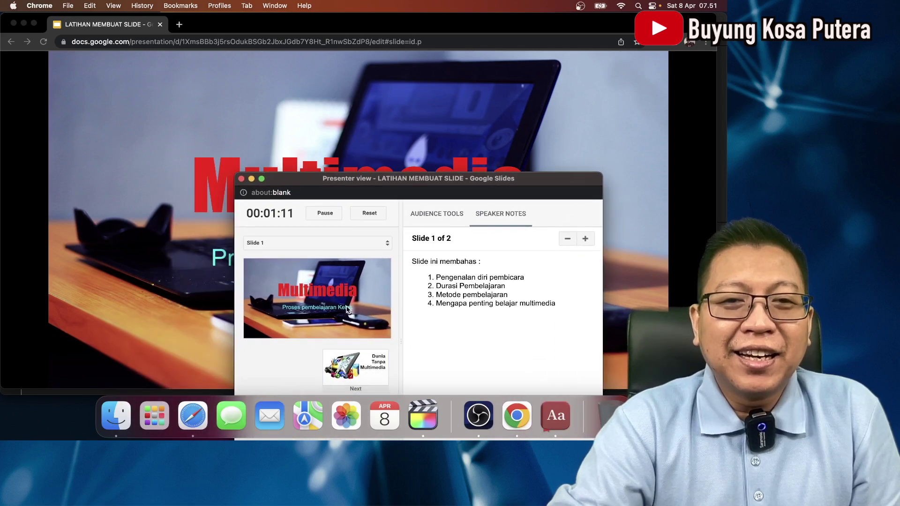
left_click(439, 188)
left_click_drag(456, 180, 326, 70)
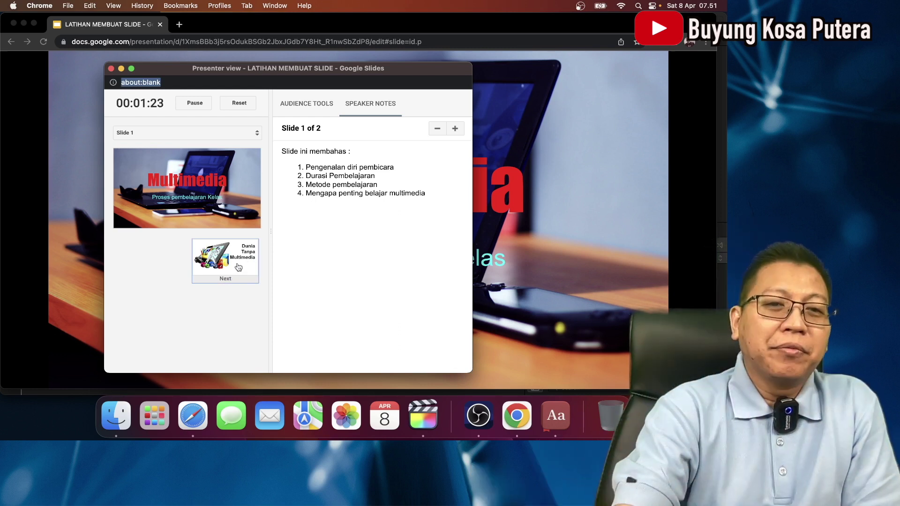
left_click(238, 266)
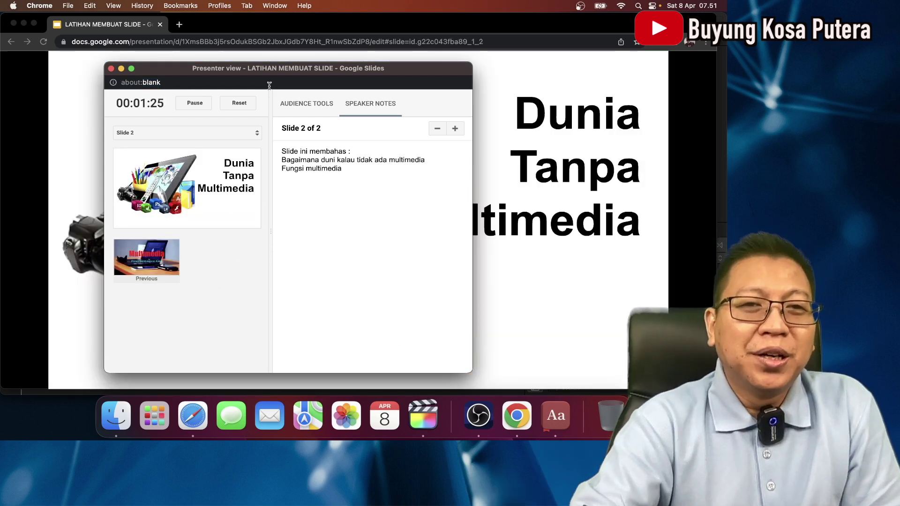
Step: Alternate twice between slide 1 and slide 2 in presenter view, comparing their speaker notes while moving the window off the slide
left_click_drag(272, 74, 216, 268)
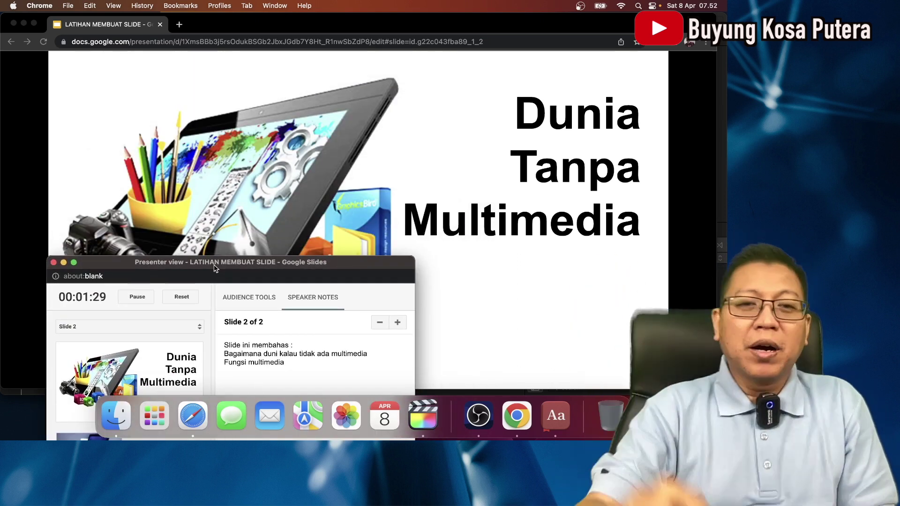
left_click_drag(216, 267, 250, 136)
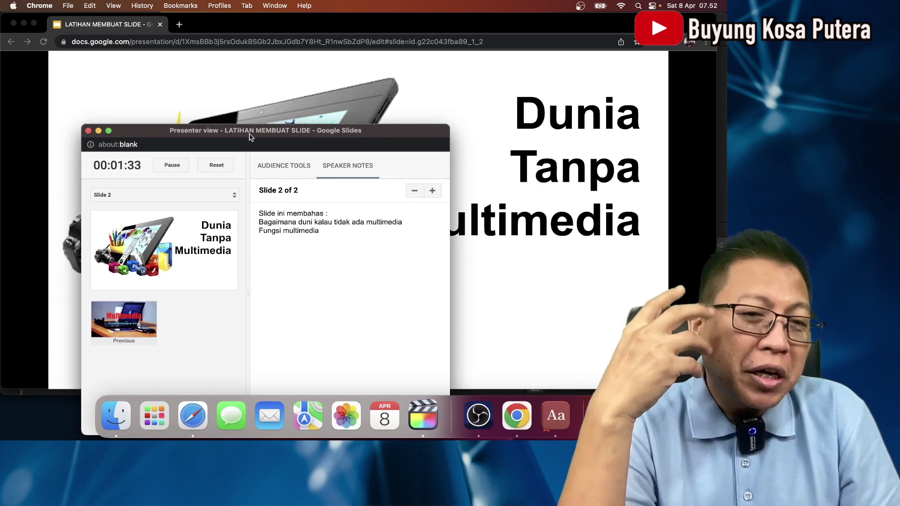
left_click(125, 324)
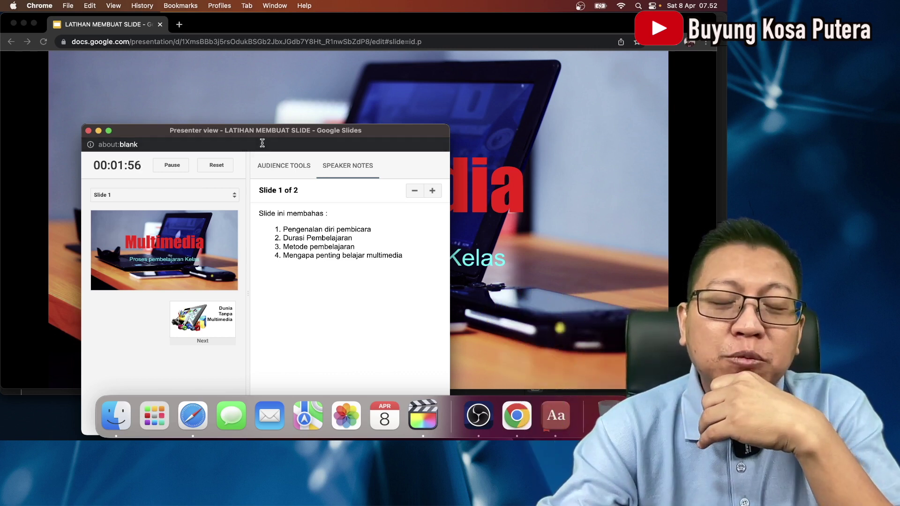
left_click_drag(263, 140, 231, 116)
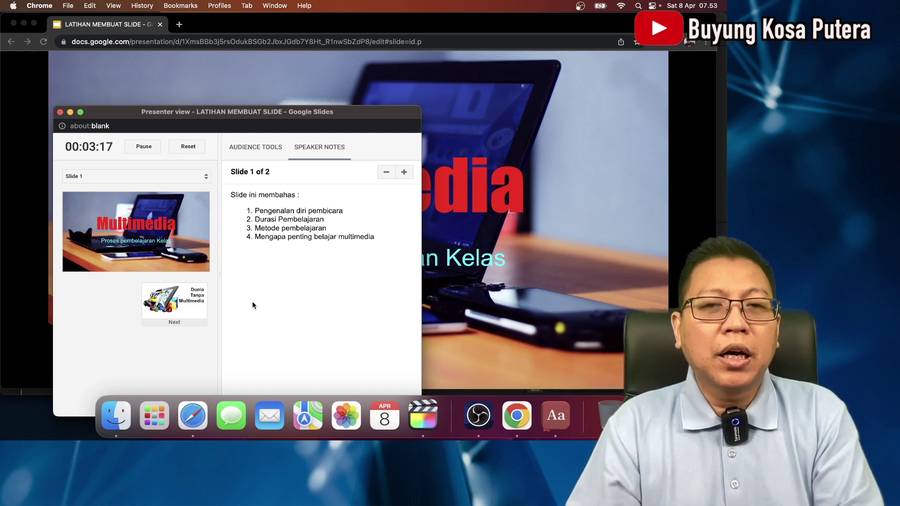
left_click(167, 291)
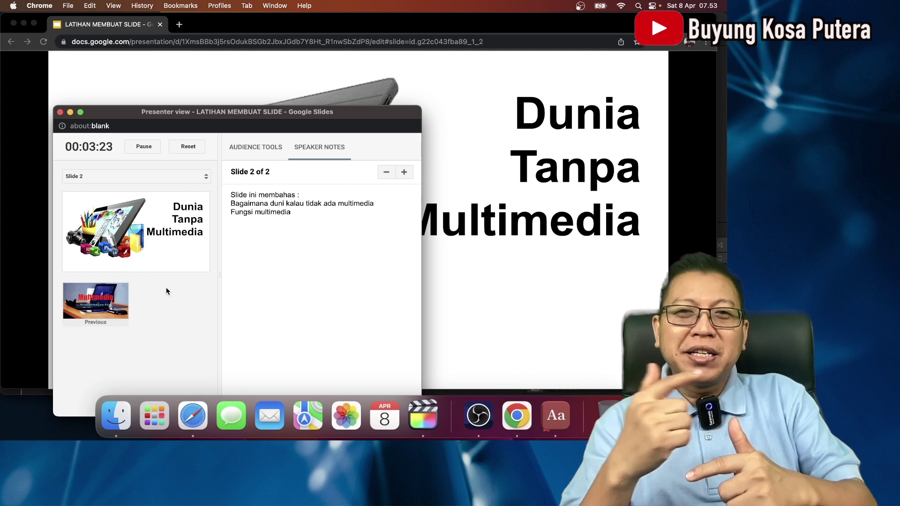
left_click_drag(192, 117, 205, 198)
left_click(108, 377)
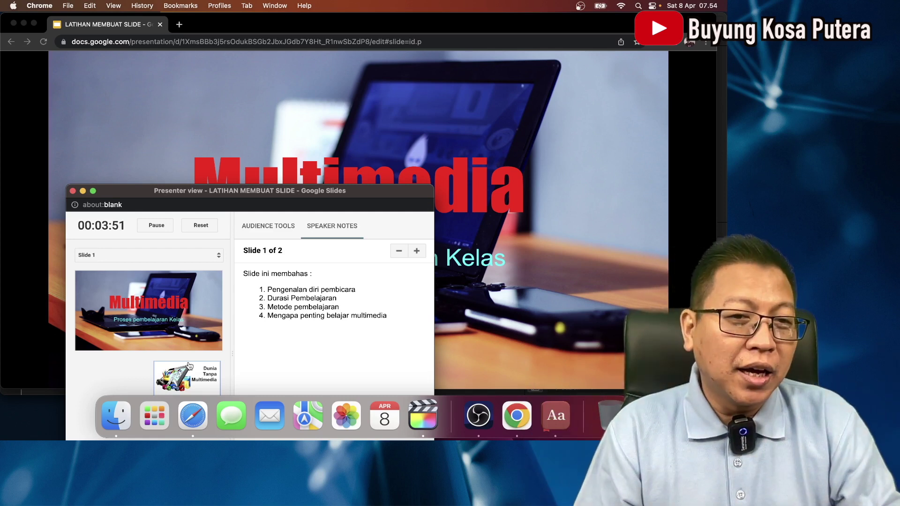
left_click(187, 369)
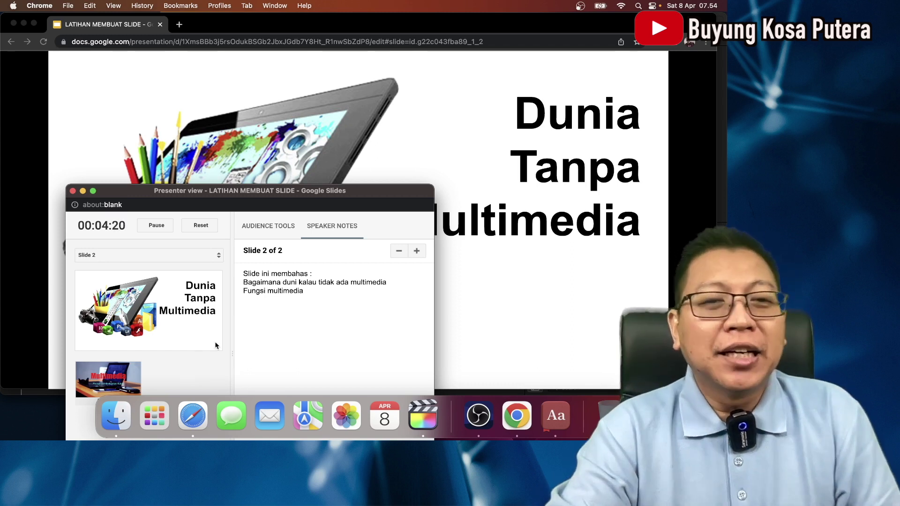
Step: Close the presenter view window and end the slideshow to return to editing
left_click_drag(145, 193, 147, 113)
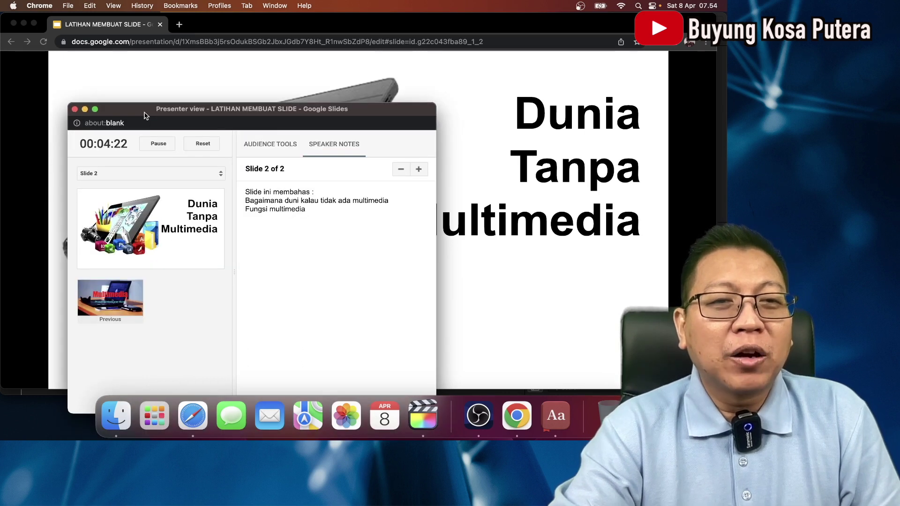
left_click(74, 111)
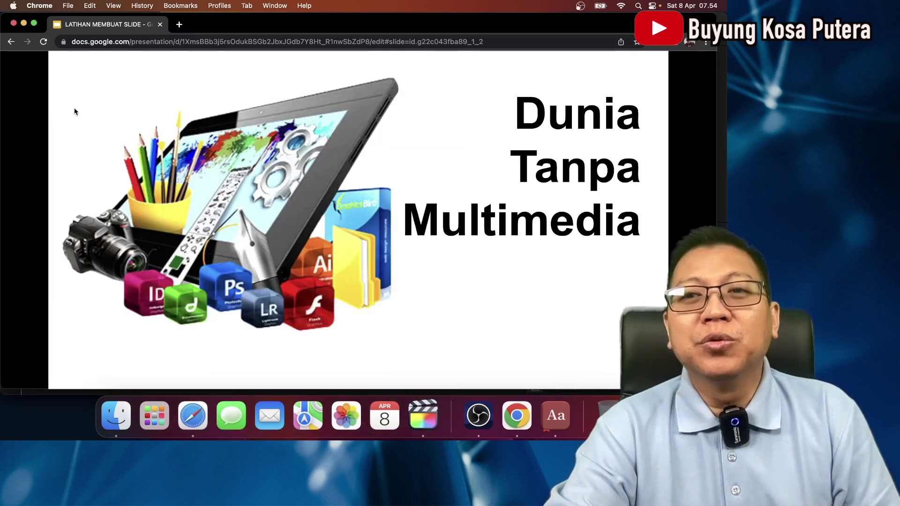
key("Escape")
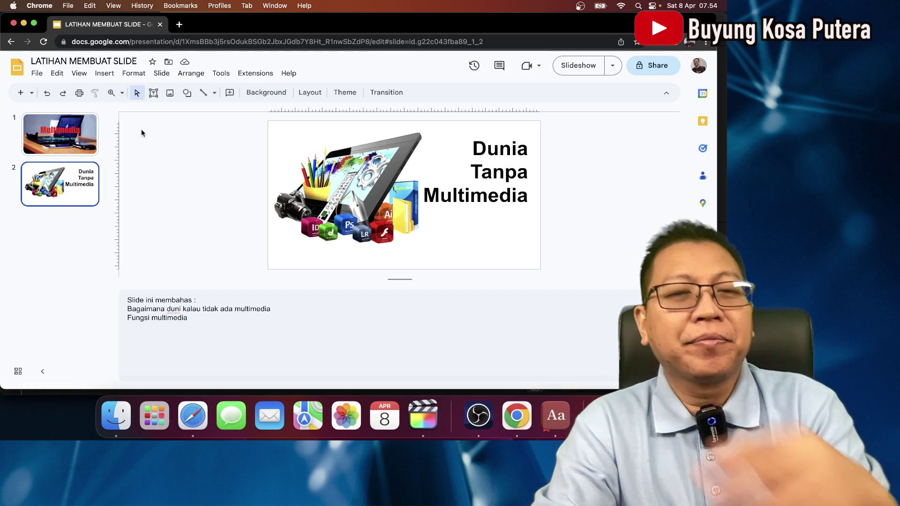
Step: Check the devices offered for presenting on another screen, dismiss the list, and briefly preview slide 2 as a full-screen slideshow
left_click(615, 68)
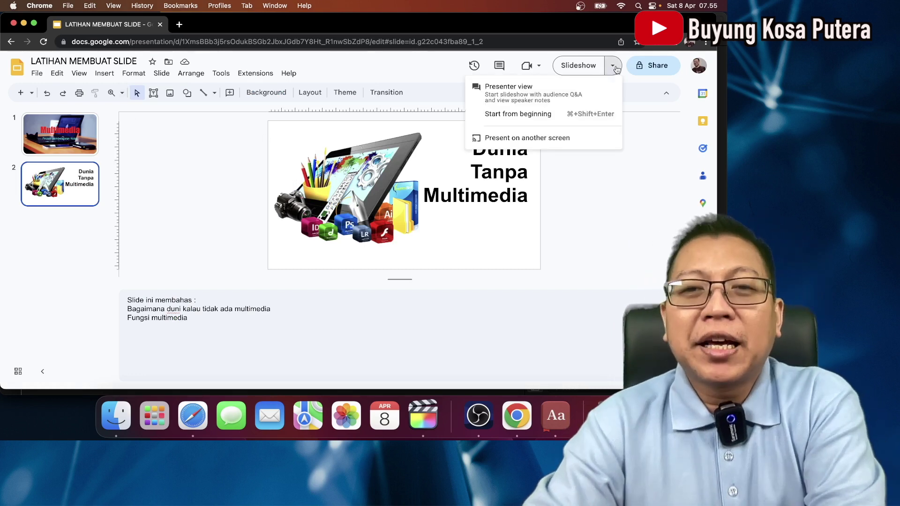
left_click(596, 139)
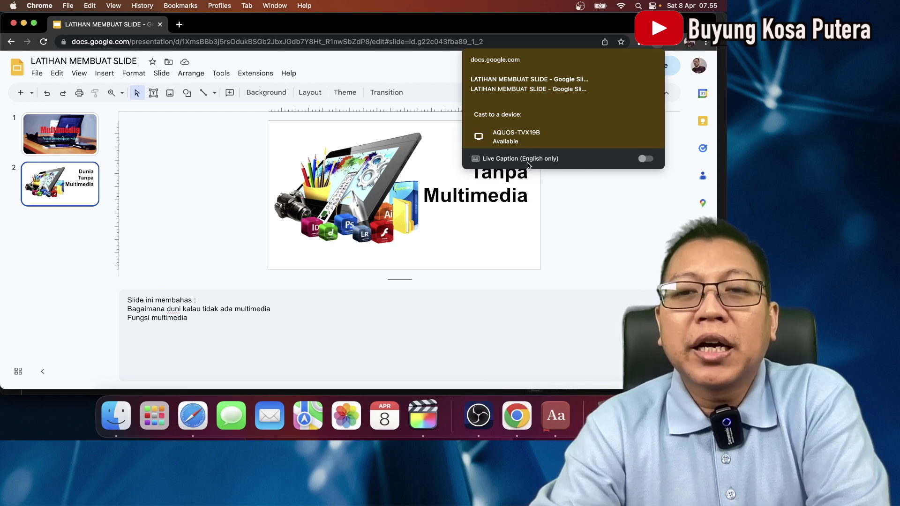
left_click(594, 214)
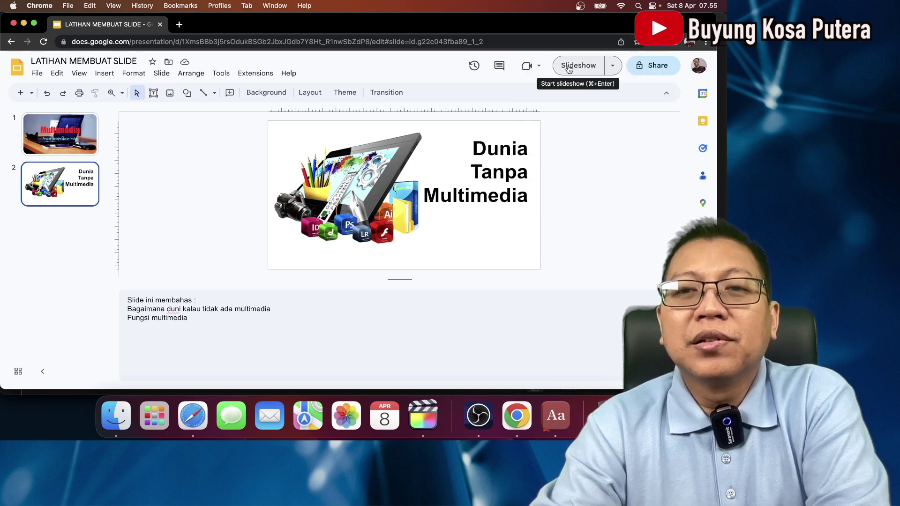
left_click(584, 66)
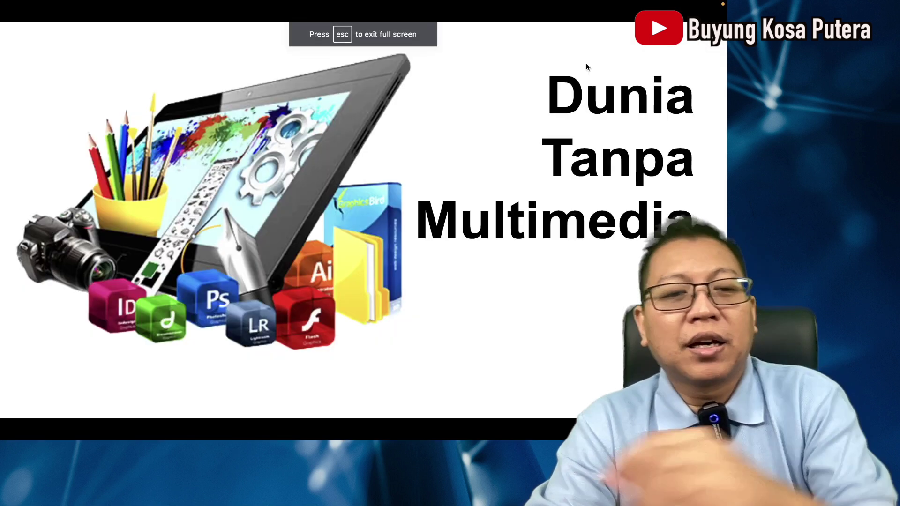
key("Escape")
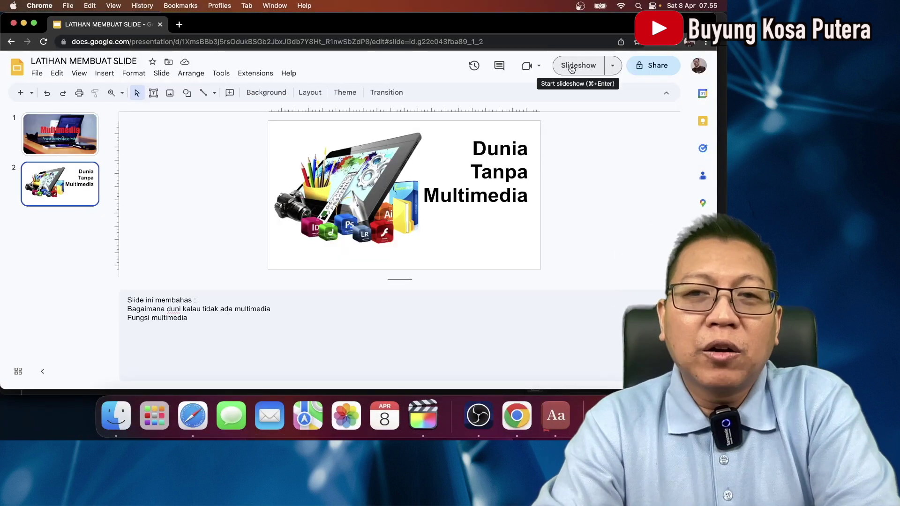
Step: Preview slide 2 as a full-screen slideshow, exit, and preview the presentation again from the beginning before returning to editing
left_click(576, 70)
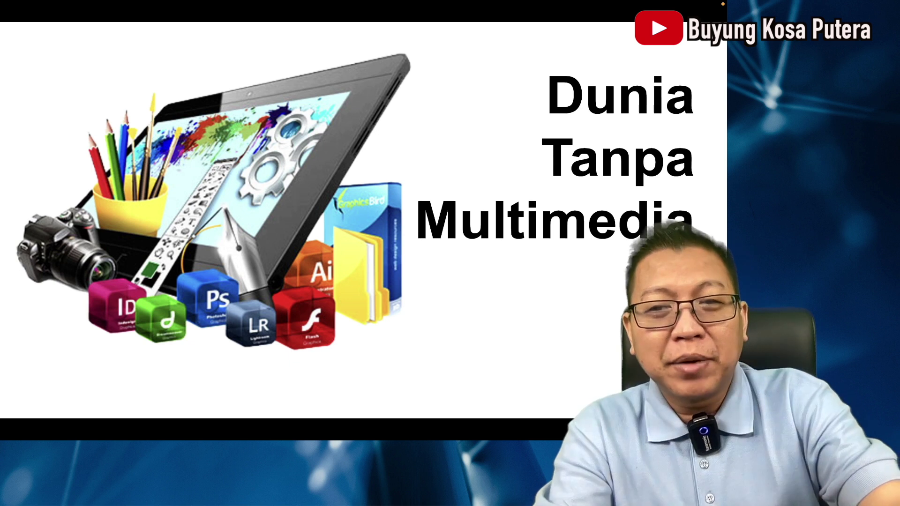
key("Escape")
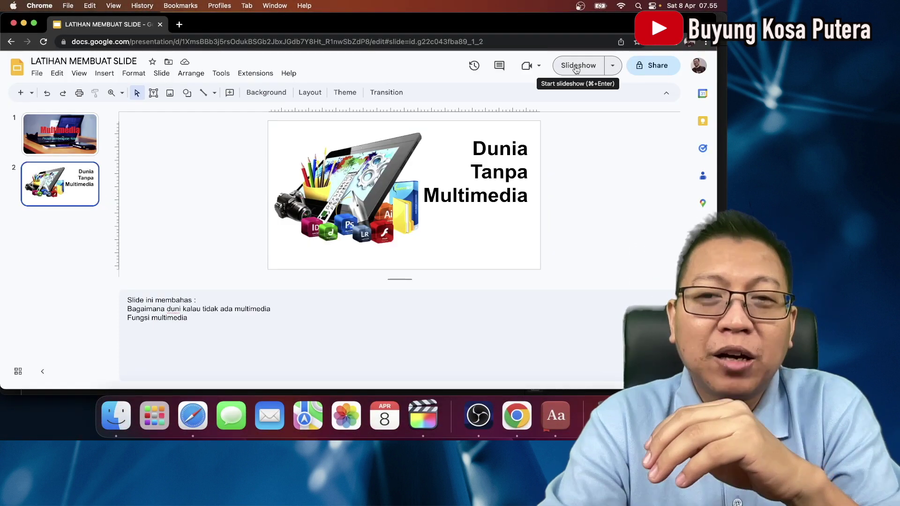
left_click(612, 65)
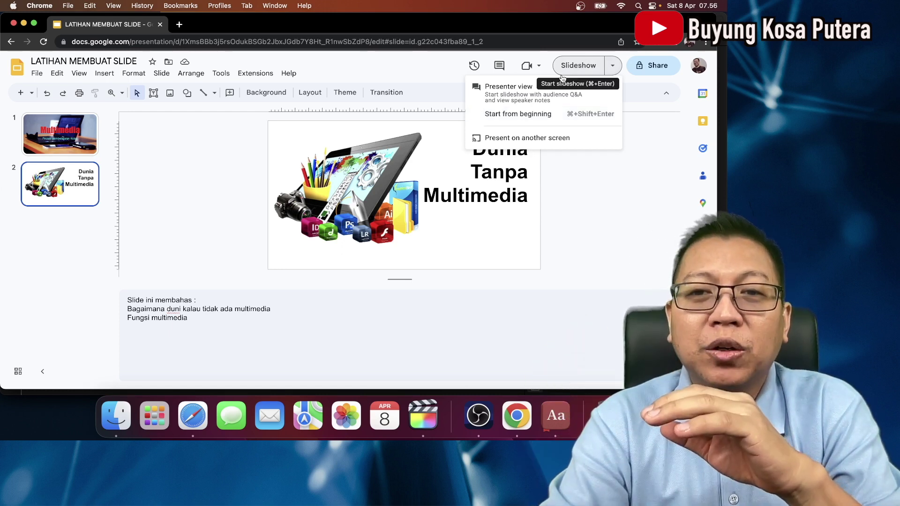
left_click(532, 116)
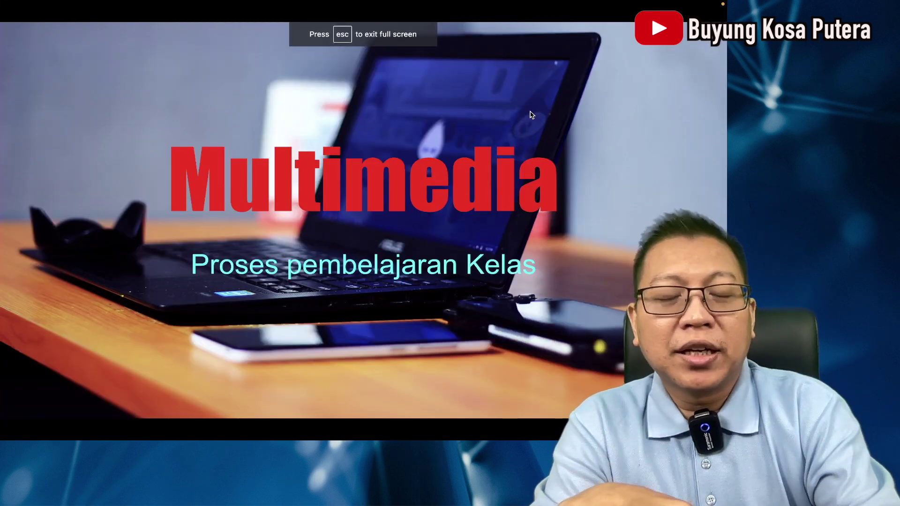
key("Escape")
Step: Open presenter view from slide 1, move its window lower over the slide, and close it to end the slideshow
left_click(612, 66)
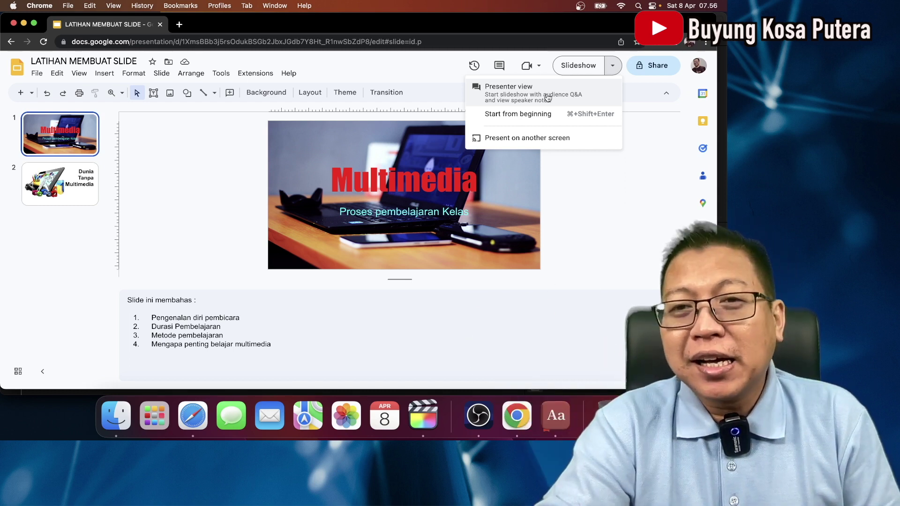
left_click(546, 97)
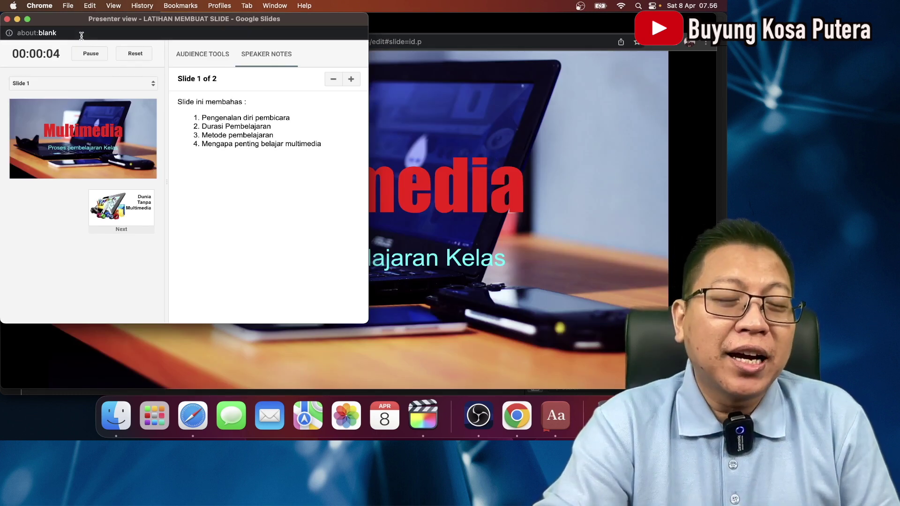
left_click_drag(167, 19, 169, 150)
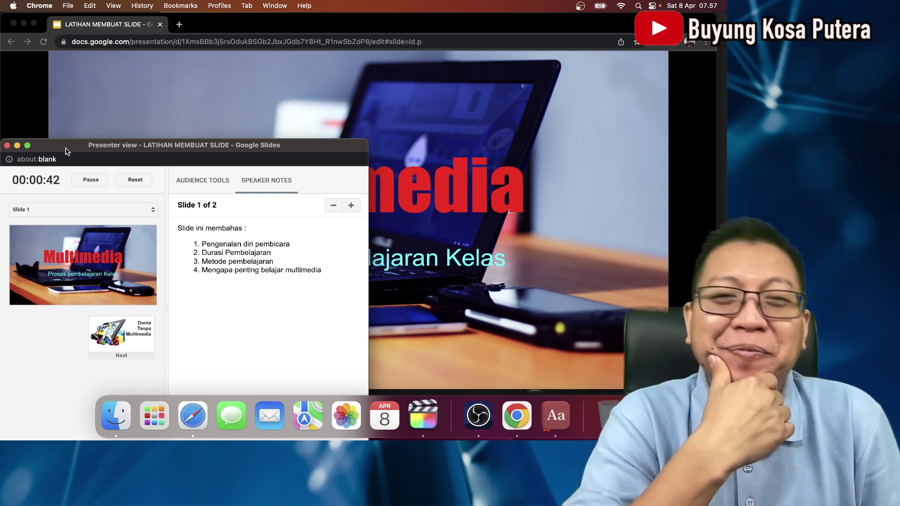
left_click(7, 145)
key("Escape")
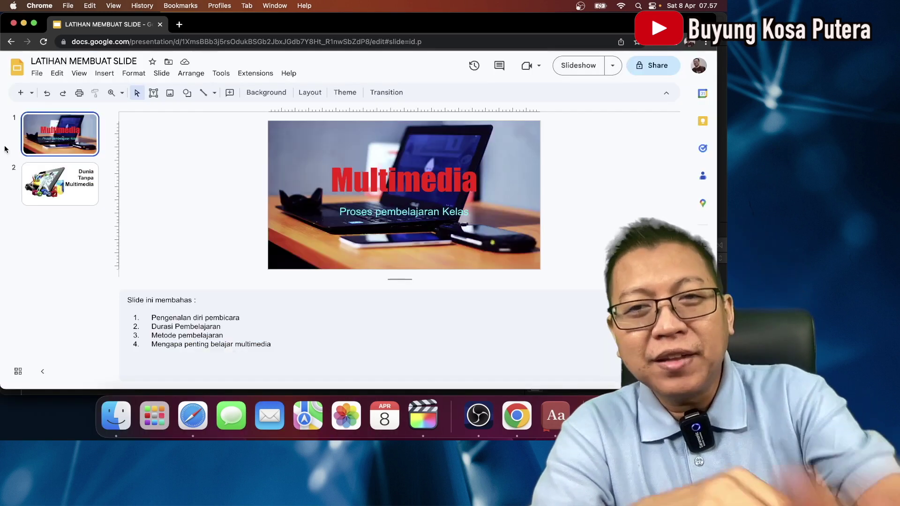
left_click(612, 67)
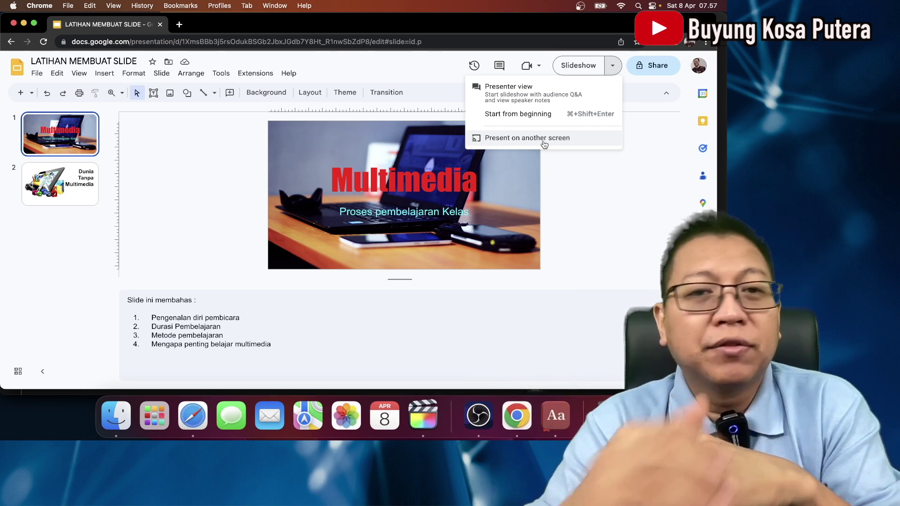
left_click(216, 204)
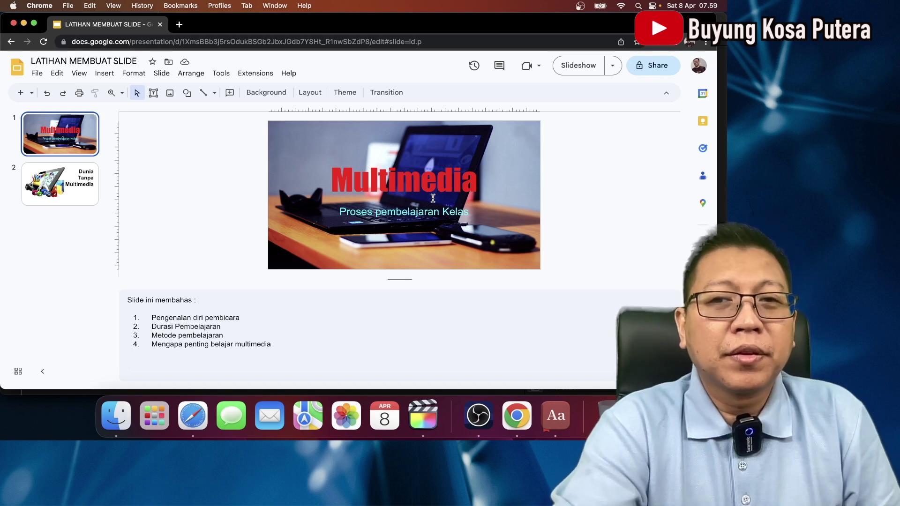
left_click(613, 68)
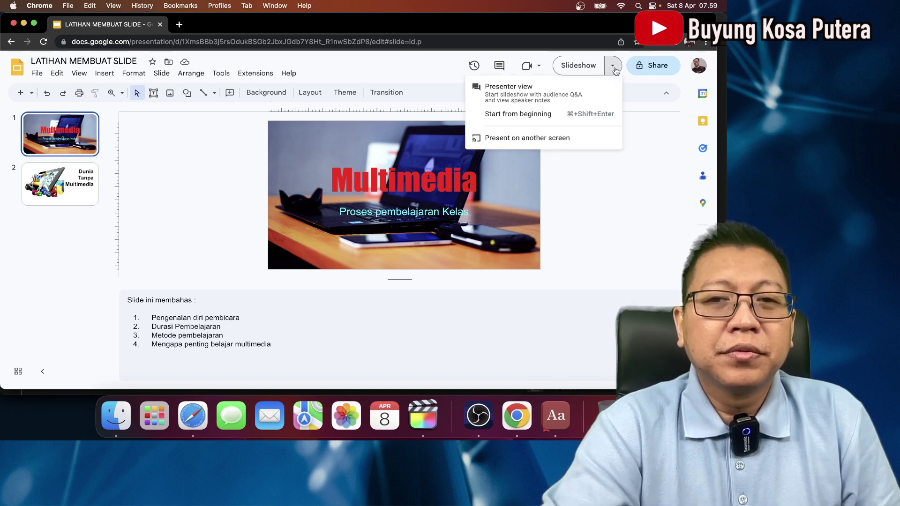
left_click(447, 94)
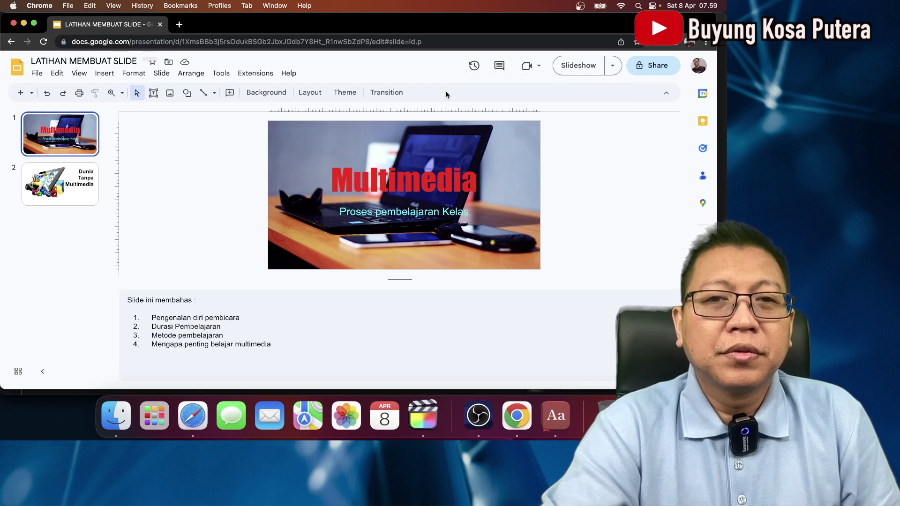
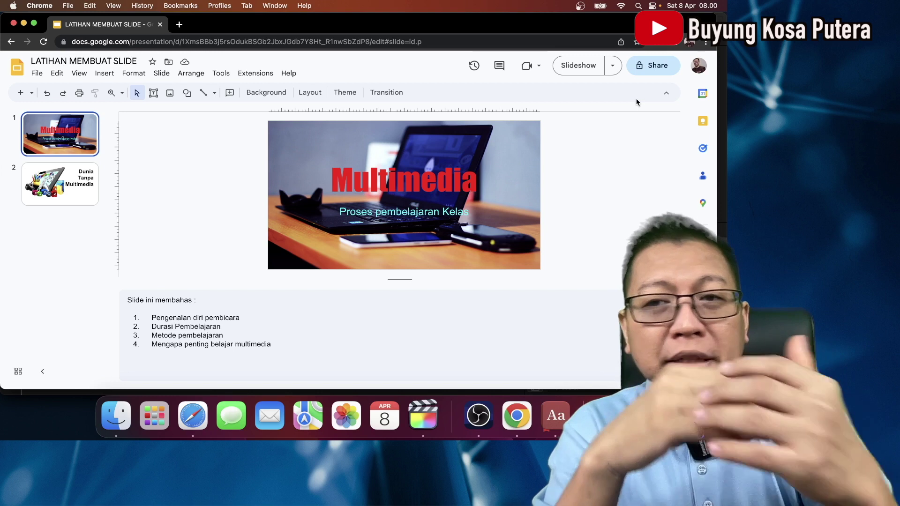
Step: Try sharing the presentation with a suggested contact as Editor, cancel without sending, and leave the sharing settings
left_click(658, 66)
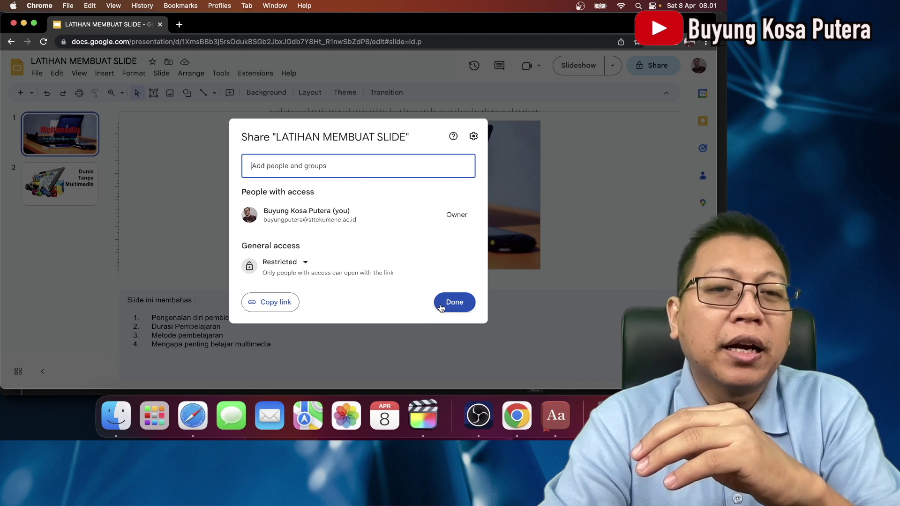
left_click(307, 168)
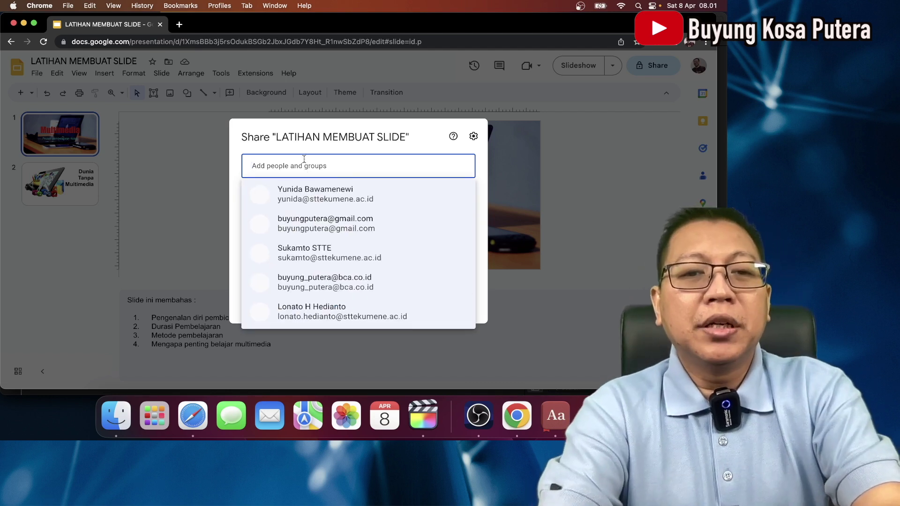
left_click(339, 225)
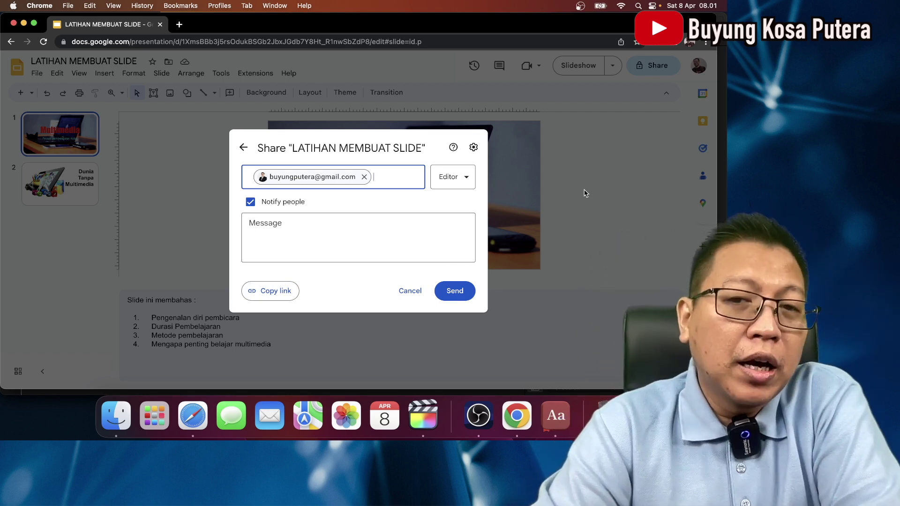
left_click(413, 291)
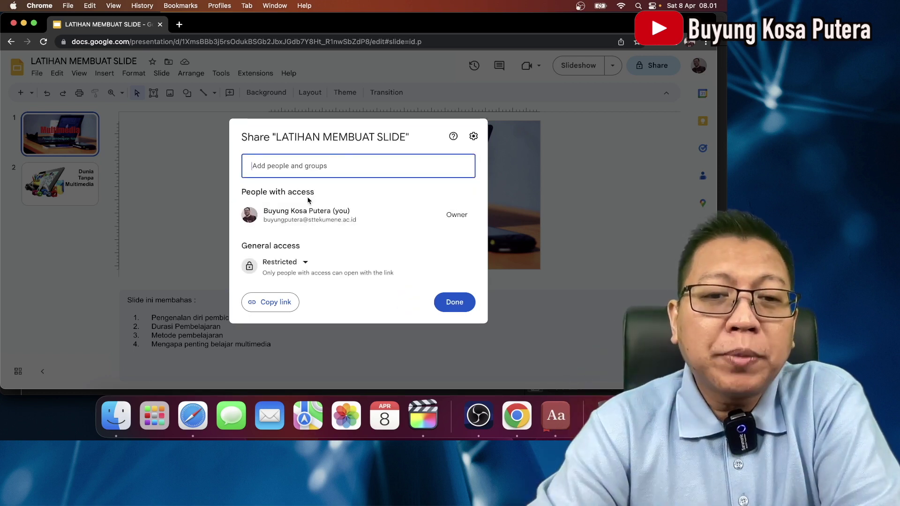
left_click(675, 199)
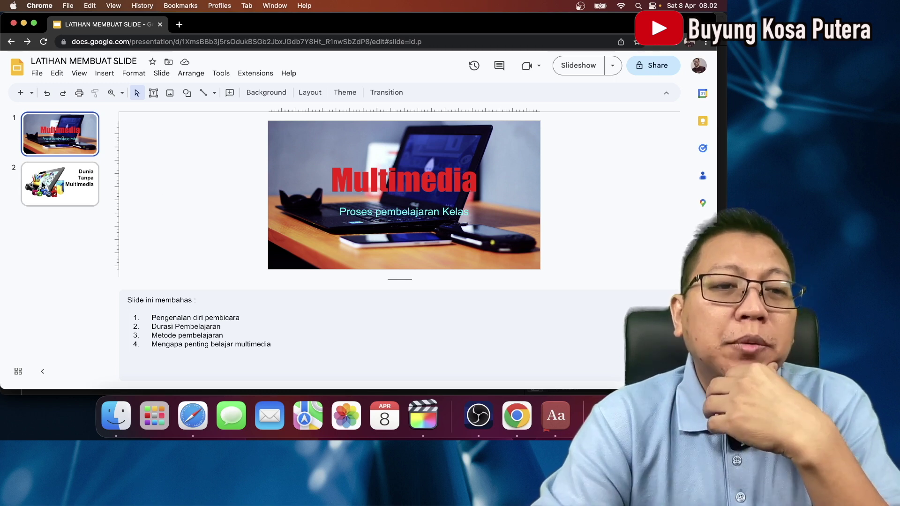
Step: Add a new slide after slide 2
left_click(45, 192)
right_click(44, 192)
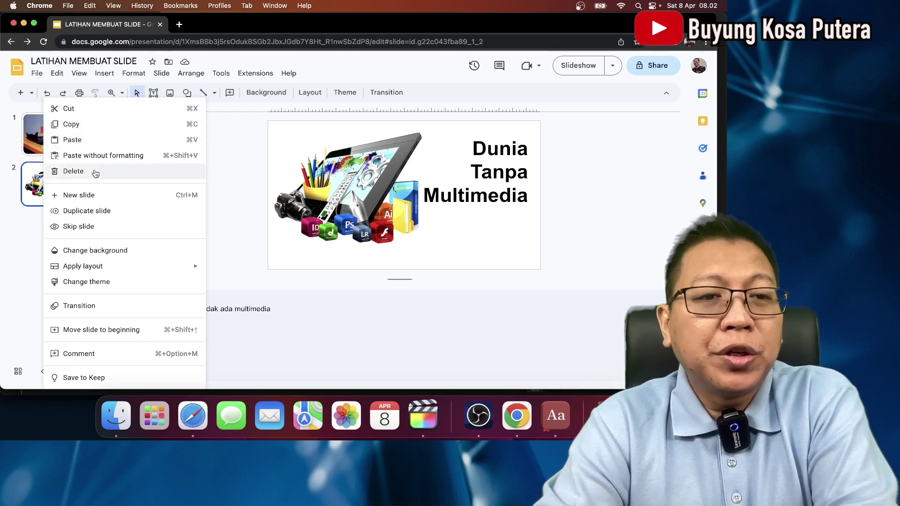
left_click(88, 195)
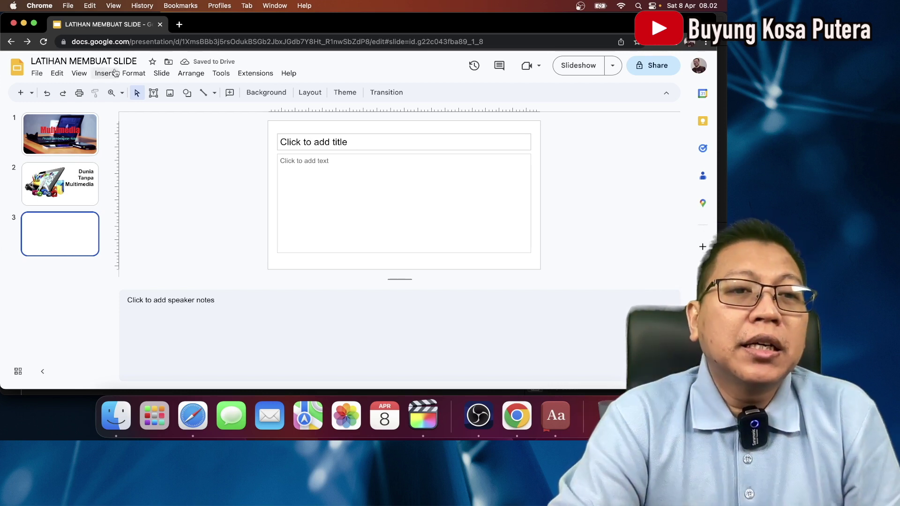
Step: Start inserting a video on slide 3, look at the Google Drive source, and search YouTube for the channel owner's name
left_click(104, 73)
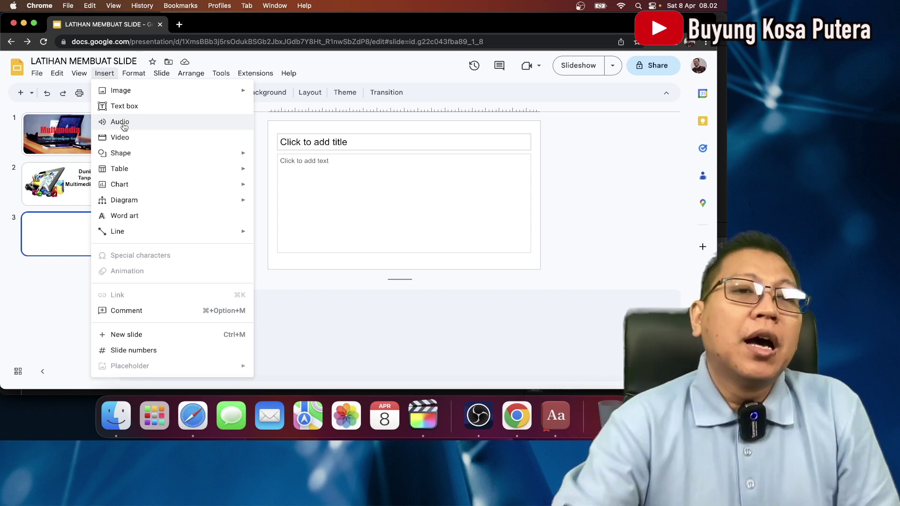
left_click(118, 137)
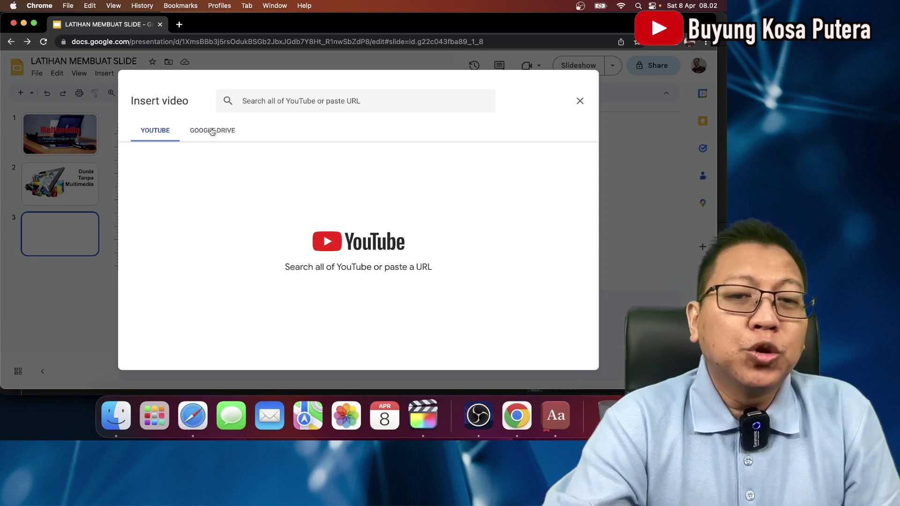
left_click(207, 135)
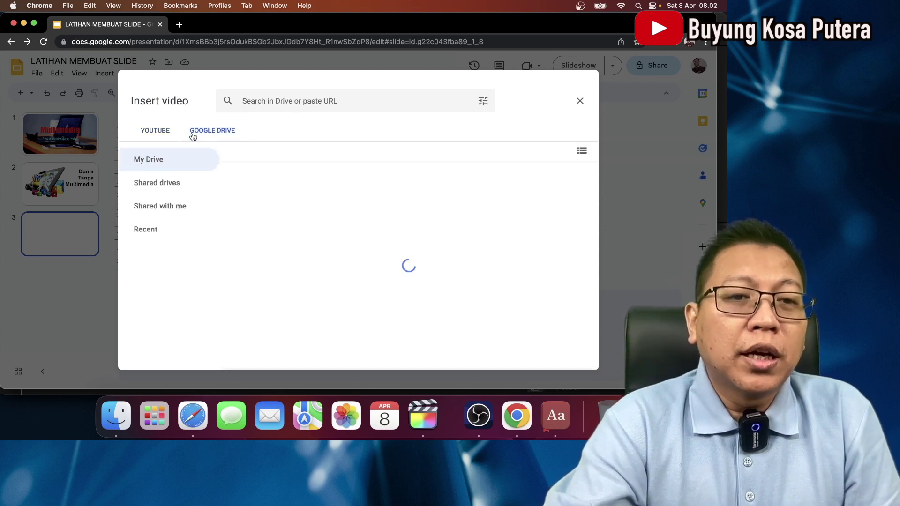
left_click(156, 136)
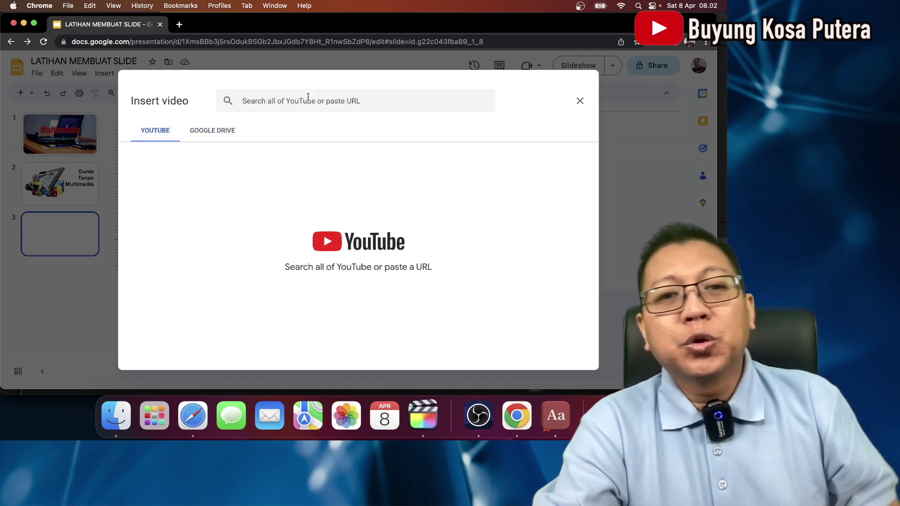
left_click(307, 99)
type("buyun")
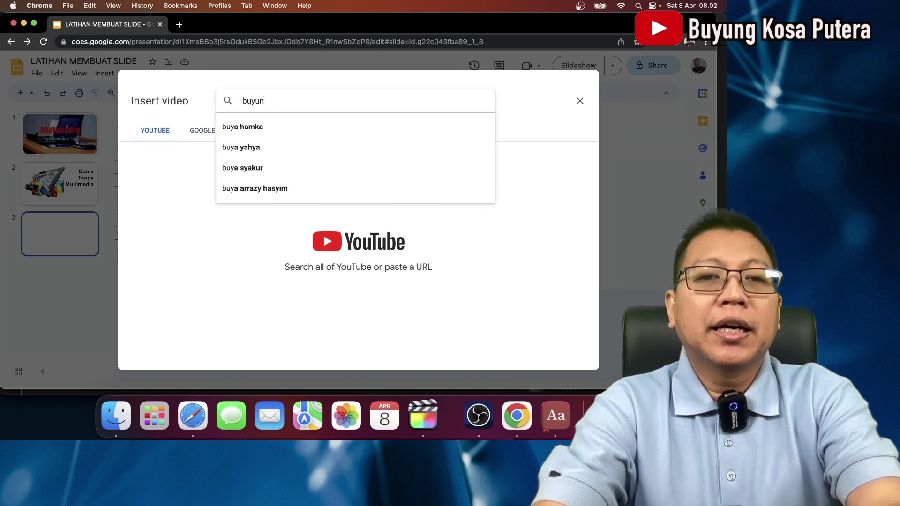
type("g kosa putera")
key("Return")
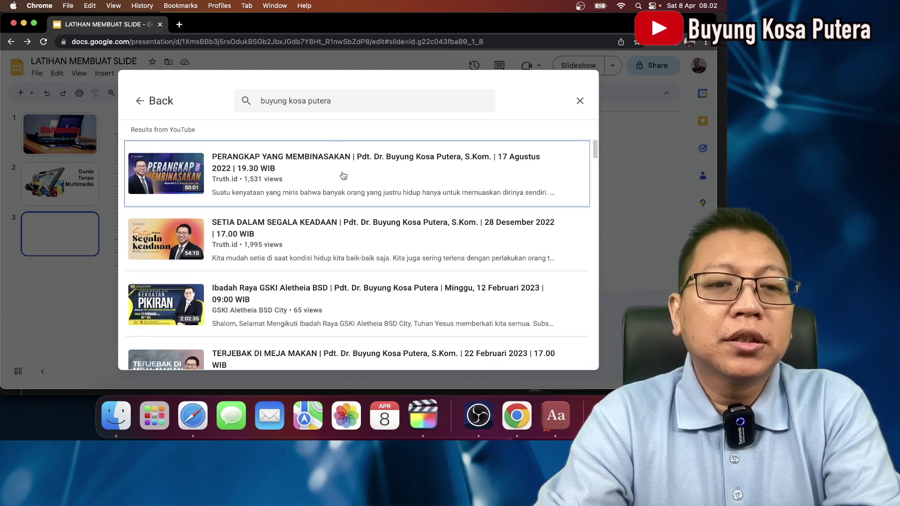
scroll(342, 177, "down", 6)
scroll(342, 176, "up", 6)
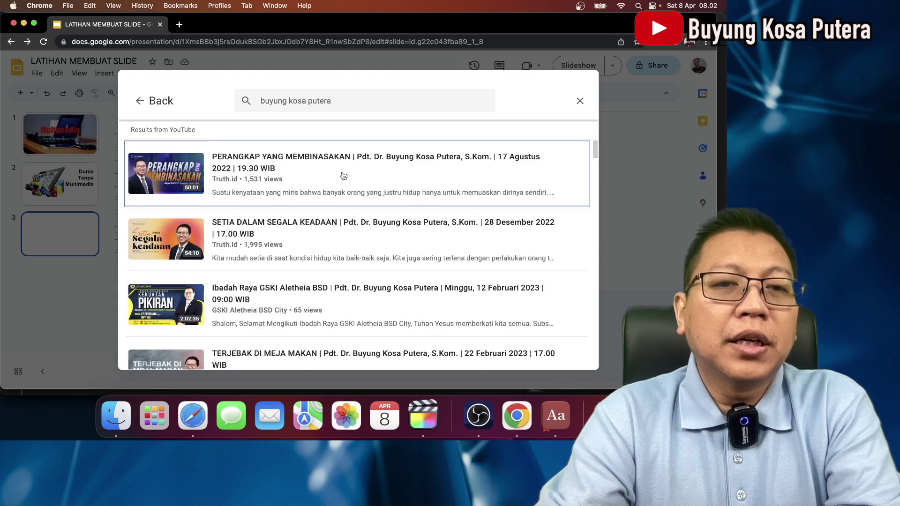
Step: Refine the YouTube search by appending "+tutorial" to the name and insert the "TUTORIAL GOOGLE SHEET" video on slide 3
left_click(346, 99)
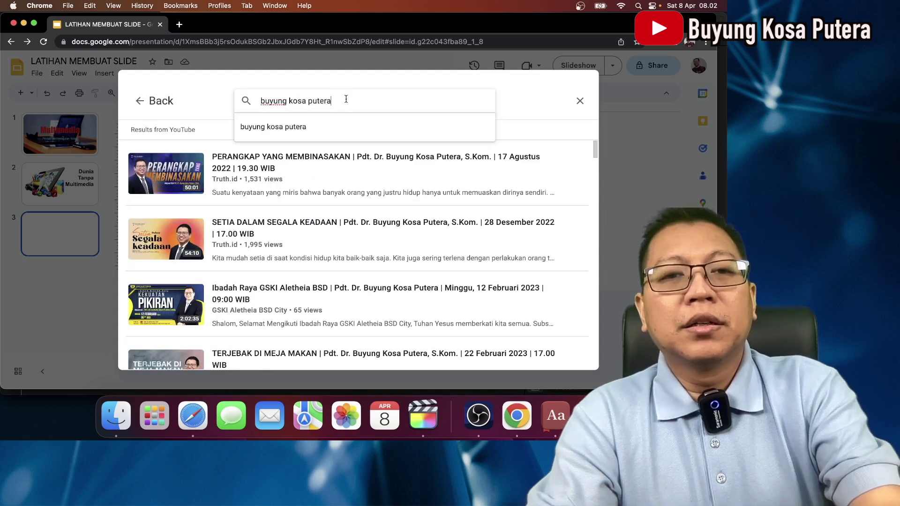
left_click_drag(346, 99, 232, 93)
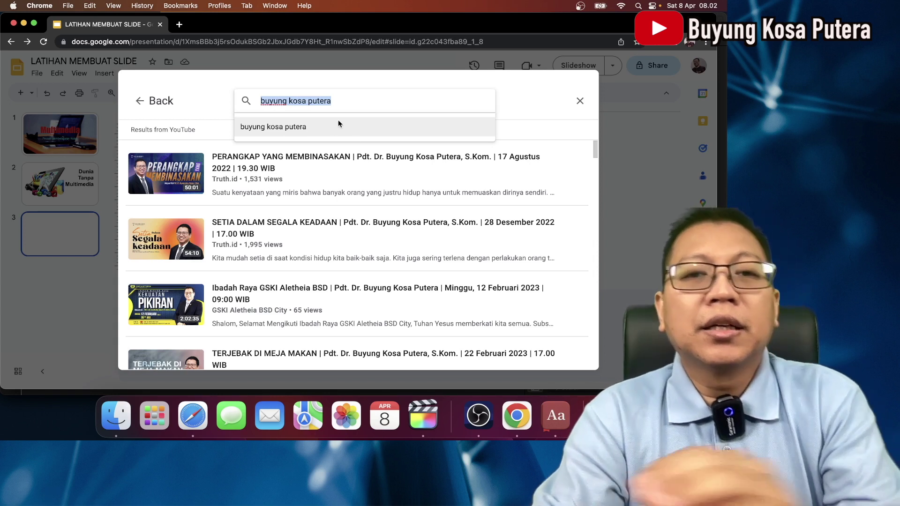
left_click(360, 103)
type("+")
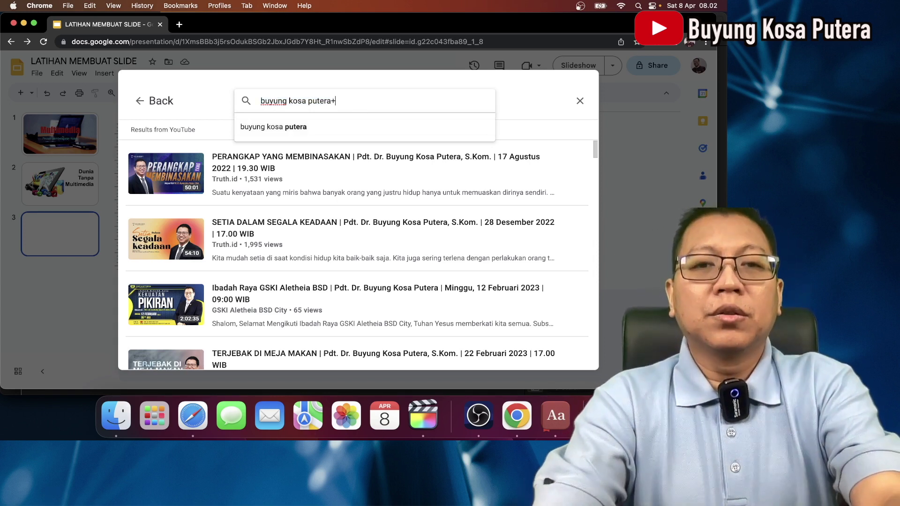
type("tutor")
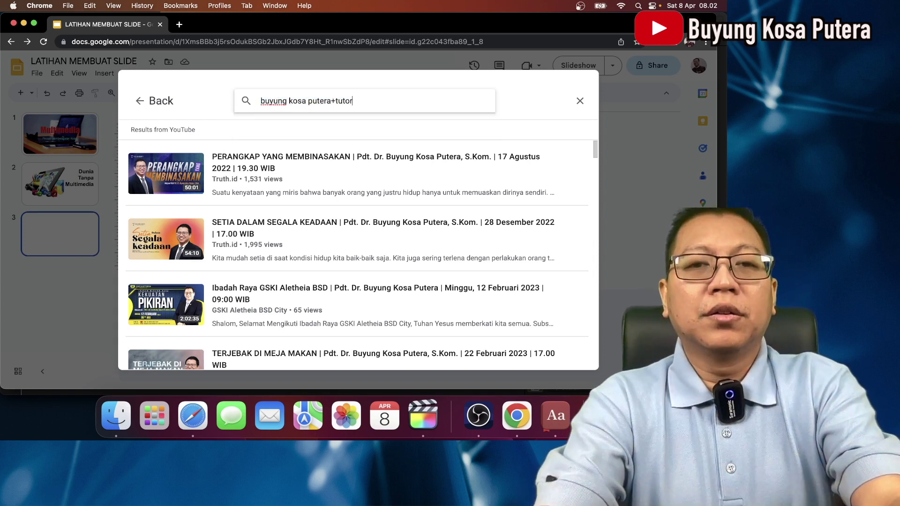
type("ial")
key("Return")
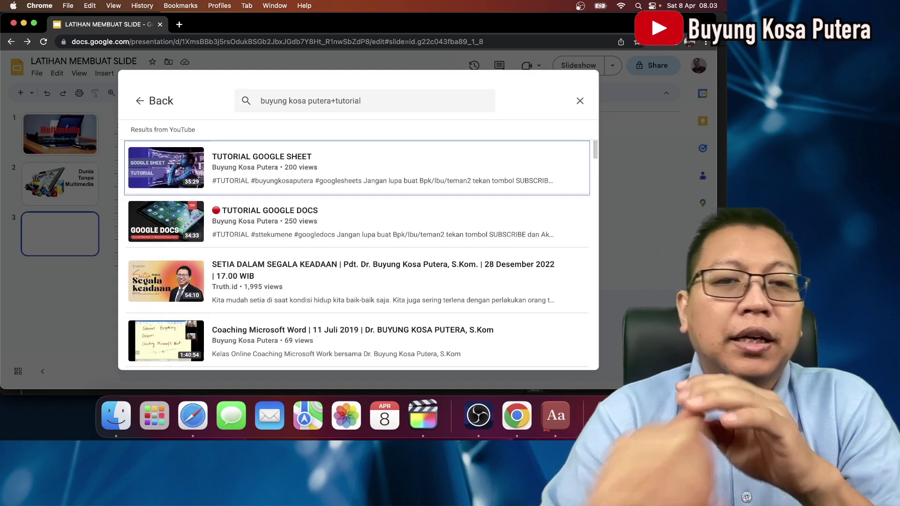
left_click(276, 167)
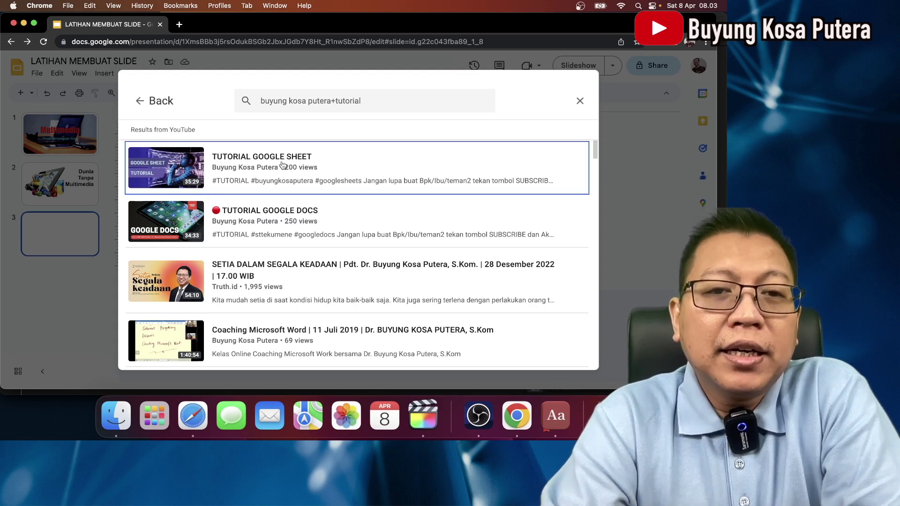
left_click(575, 356)
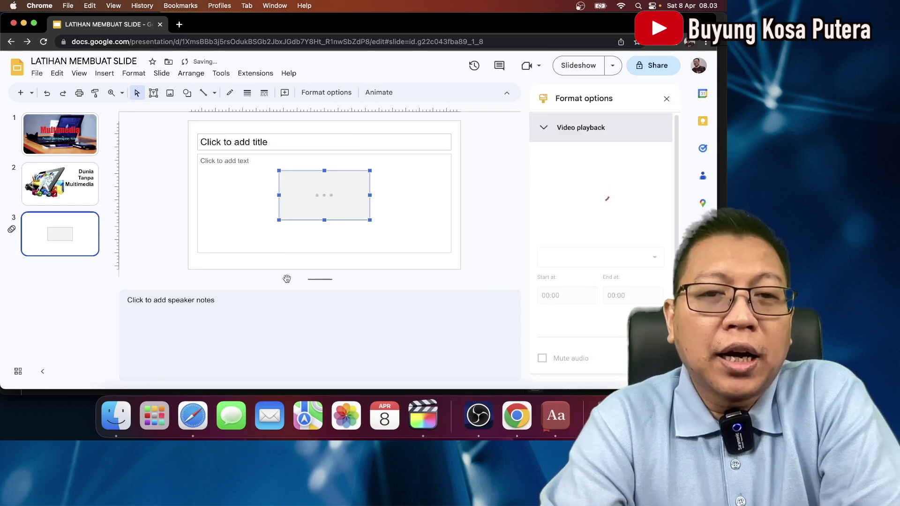
Step: Enlarge the video on slide 3, move it to the middle of the slide, and dismiss the playback mode notice
left_click_drag(279, 171, 225, 141)
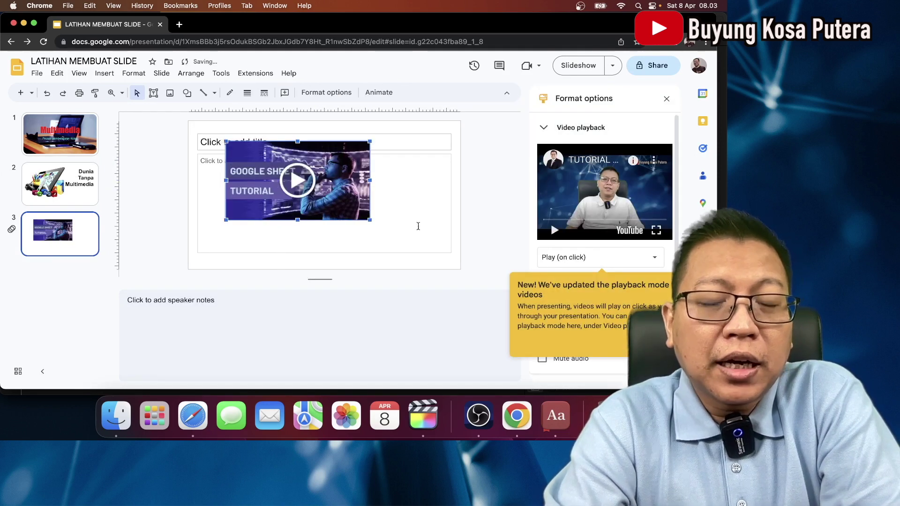
left_click_drag(370, 220, 399, 235)
mouse_move(374, 204)
left_mouse_down()
mouse_move(384, 217)
mouse_move(380, 211)
left_mouse_up()
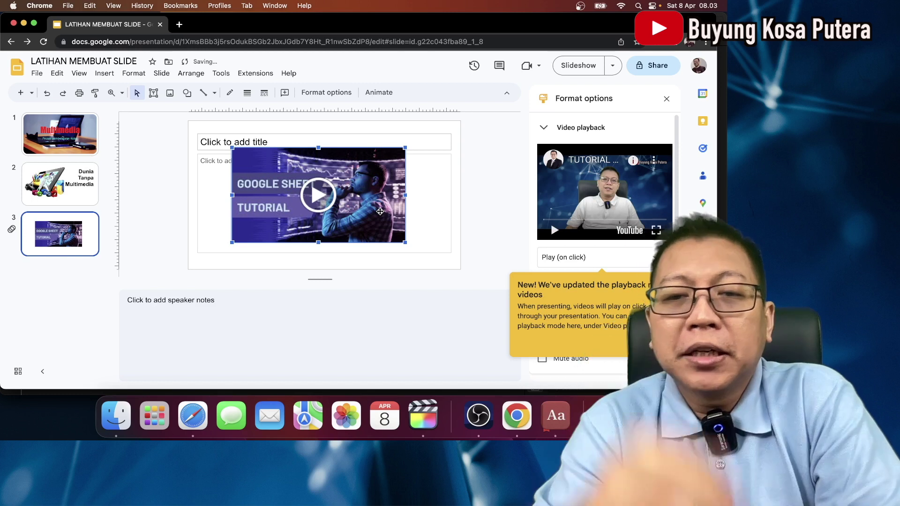
left_click(647, 345)
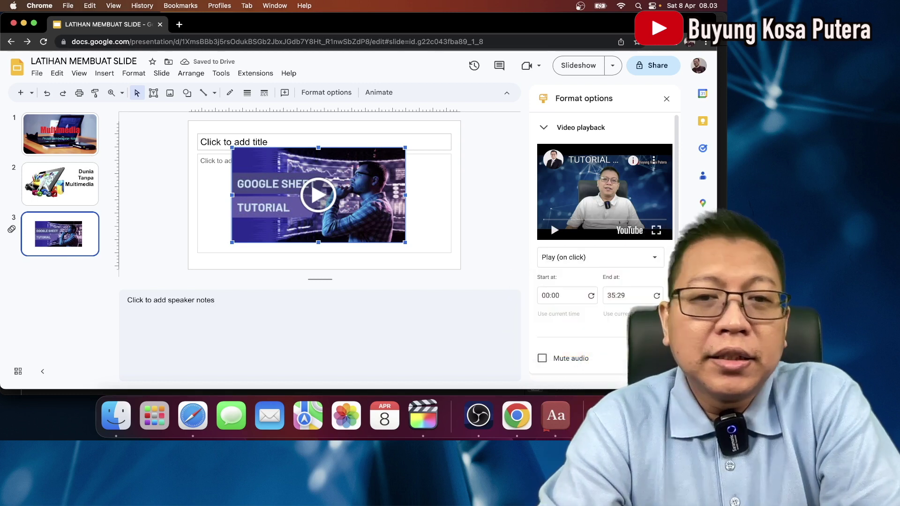